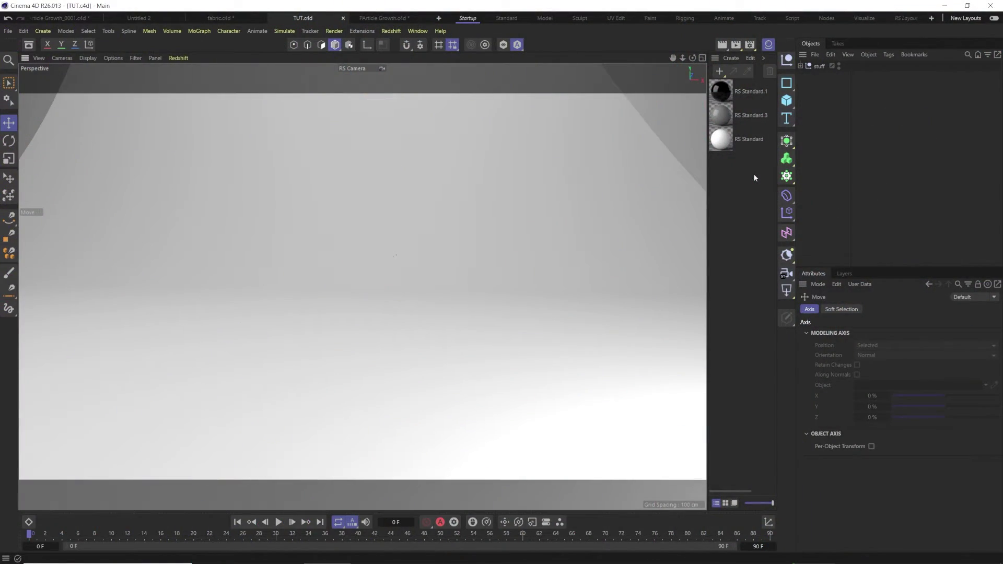
# - Add a sphere primitive to the scene and set its segments to 64
pyautogui.click(788, 101)
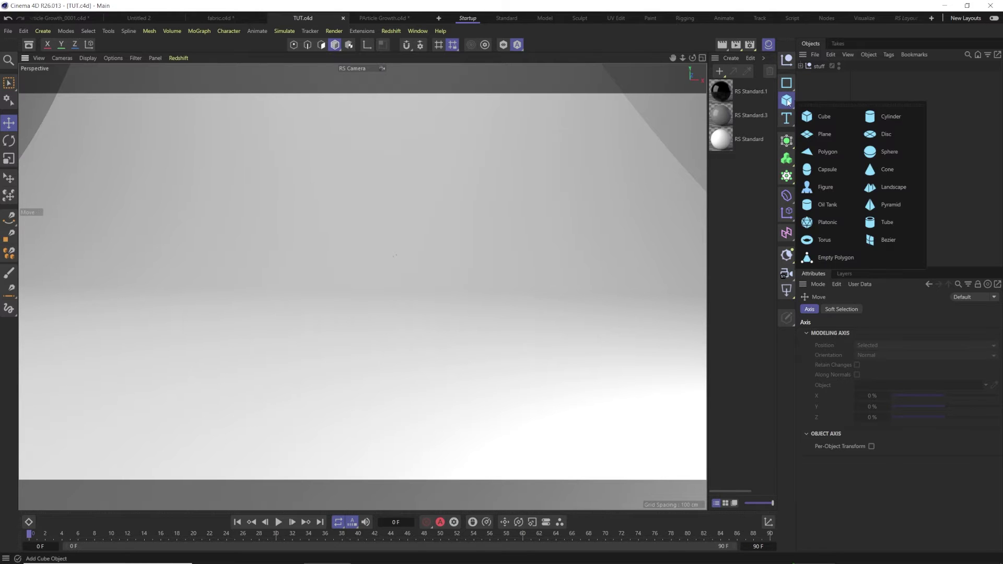
pyautogui.click(869, 151)
pyautogui.click(864, 344)
pyautogui.write('64')
pyautogui.press('Return')
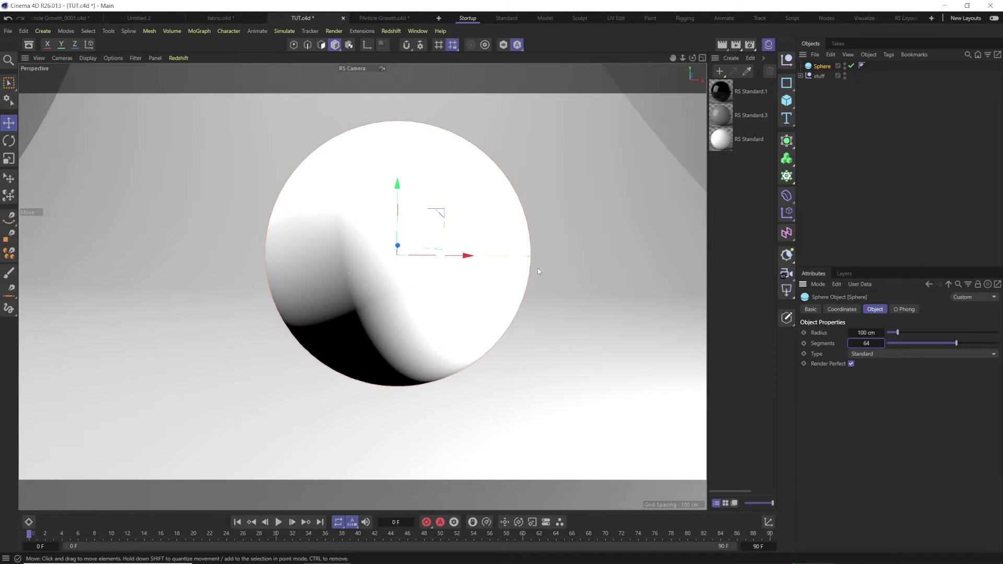
# - Duplicate the sphere and place the copy inside a new Volume Builder
pyautogui.keyDown('alt'); pyautogui.moveTo(426, 248); pyautogui.dragTo(384, 268, button='middle'); pyautogui.keyUp('alt')
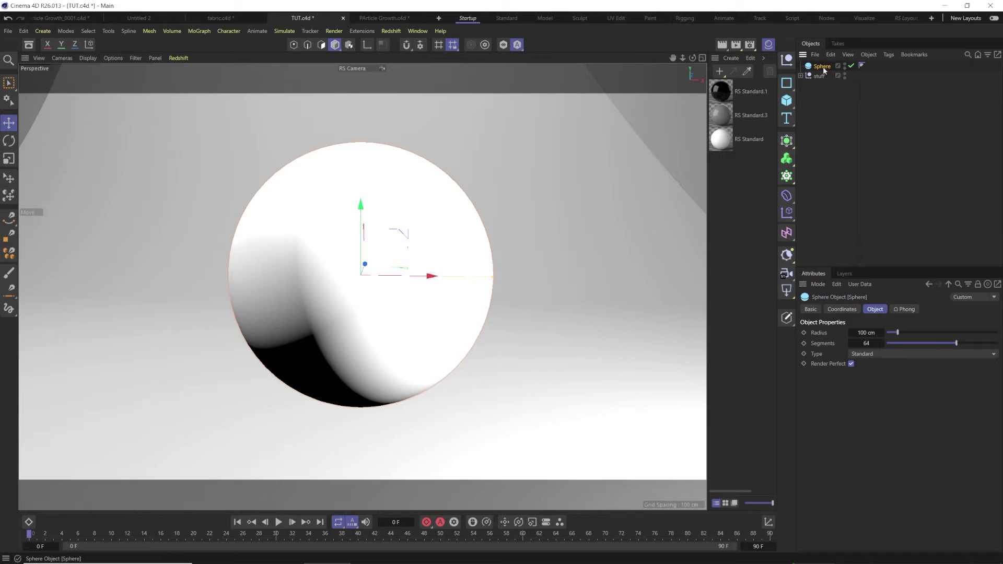
pyautogui.hotkey('ctrl', 'c')
pyautogui.hotkey('ctrl', 'v')
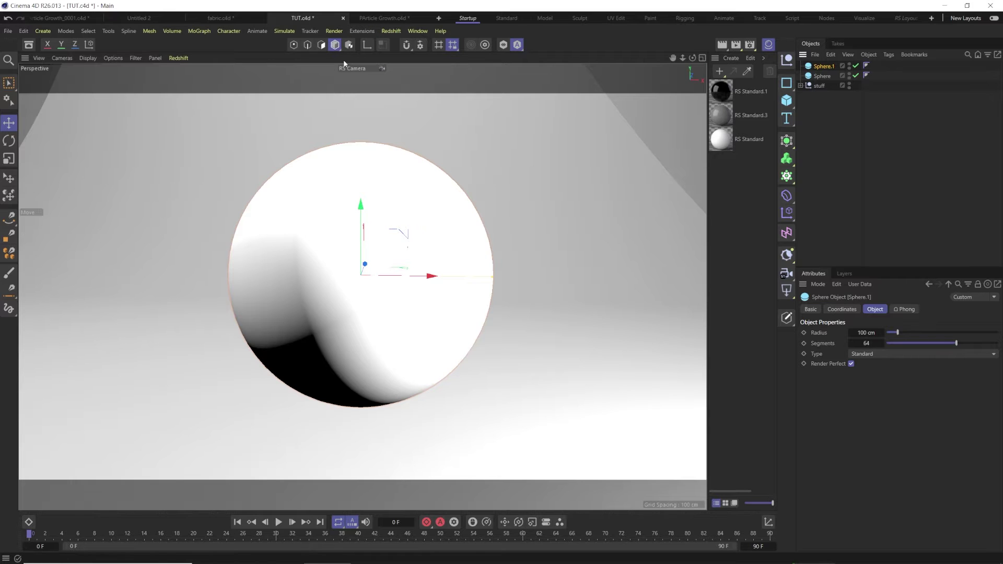
pyautogui.click(787, 159)
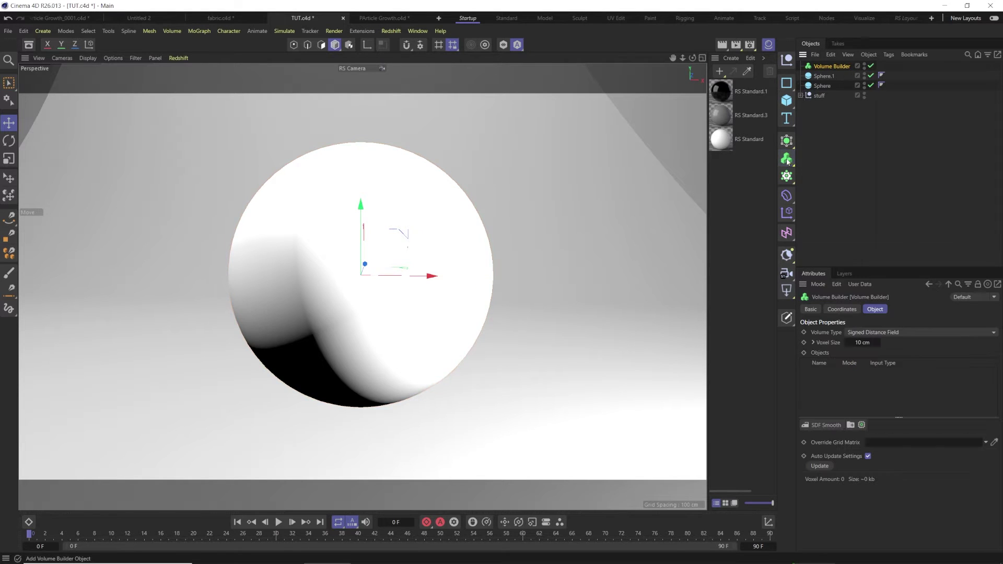
pyautogui.moveTo(825, 77); pyautogui.dragTo(832, 67)
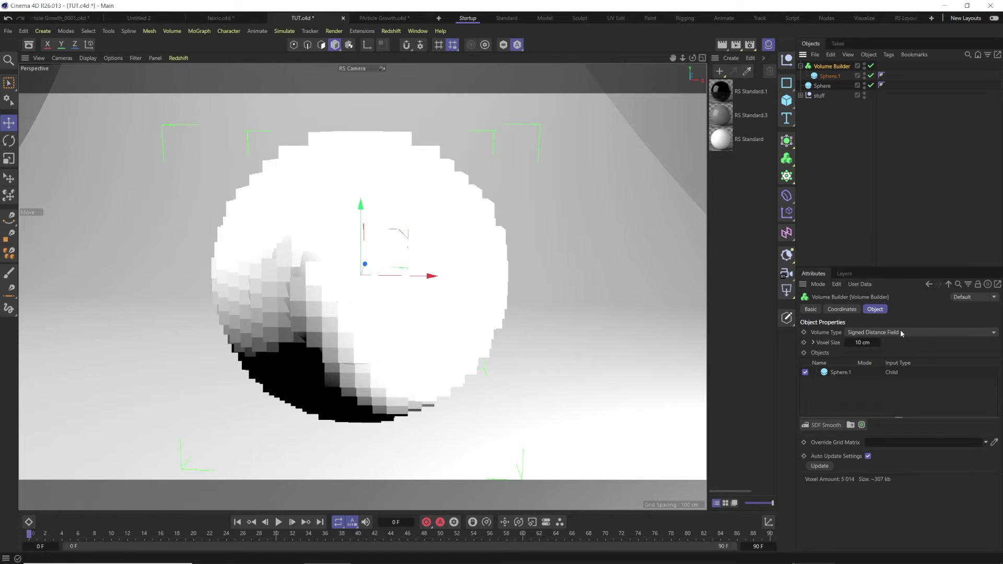
# - Set the Volume Builder's volume type to Vector and its voxel size to 2 cm
pyautogui.click(913, 332)
pyautogui.click(875, 363)
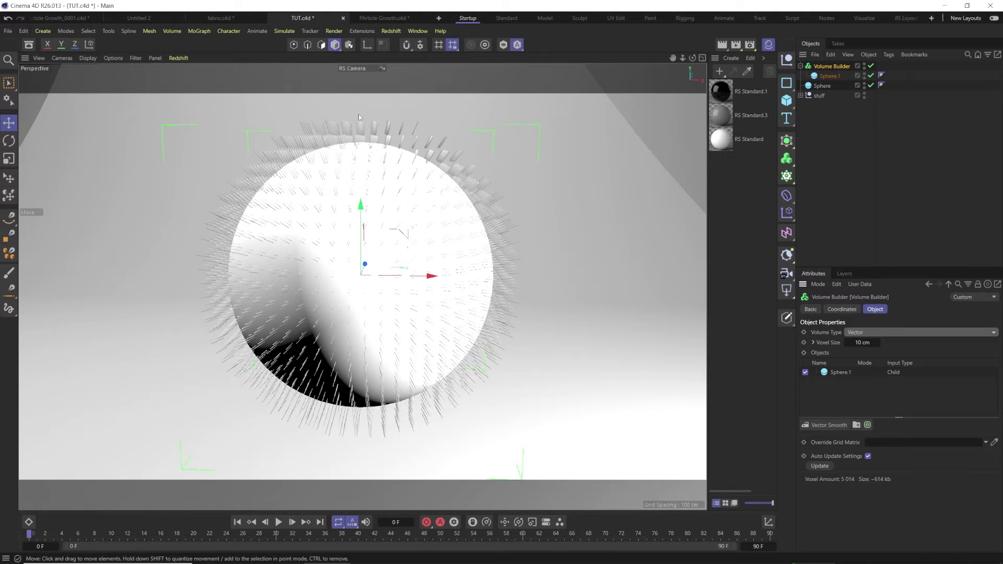
pyautogui.click(864, 342)
pyautogui.write('2')
pyautogui.press('Return')
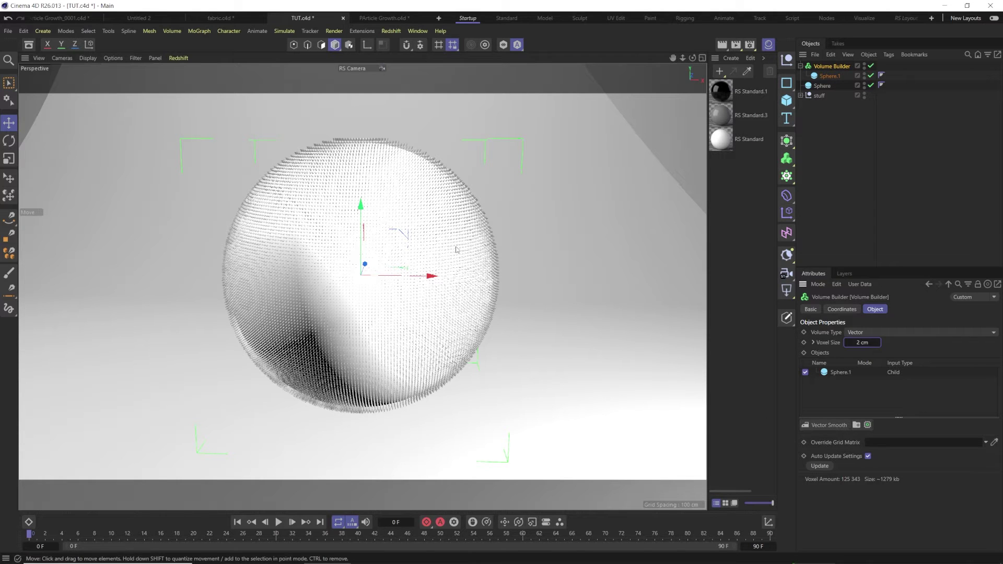
pyautogui.click(814, 342)
pyautogui.click(814, 343)
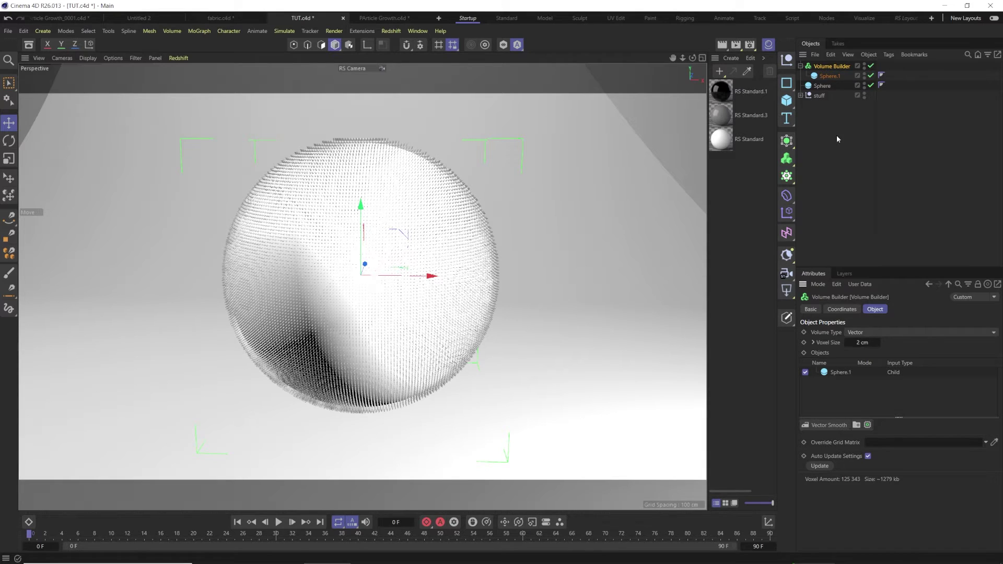
# - Add a Thinking Particles TP Geometry object to the scene
pyautogui.click(283, 31)
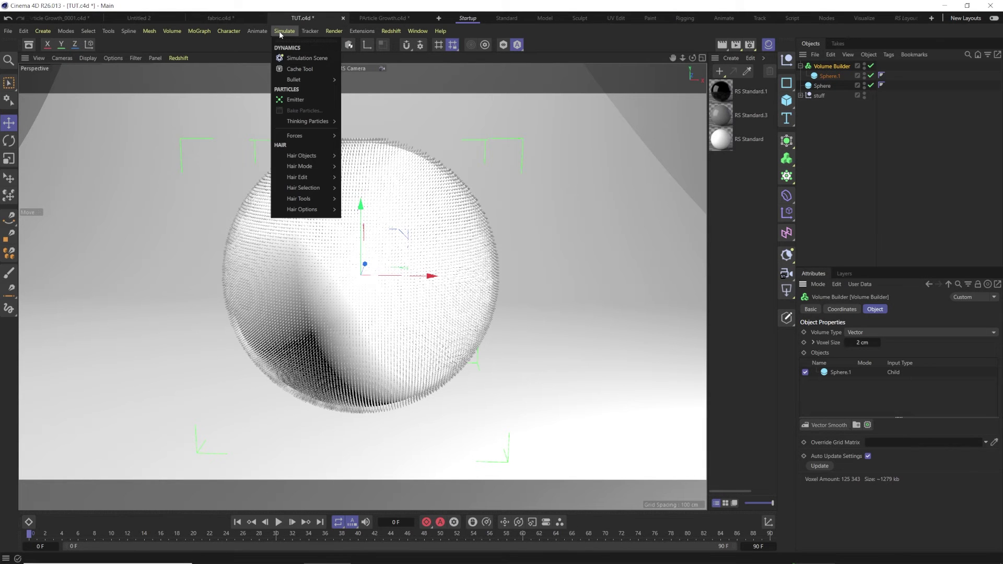
pyautogui.moveTo(313, 121)
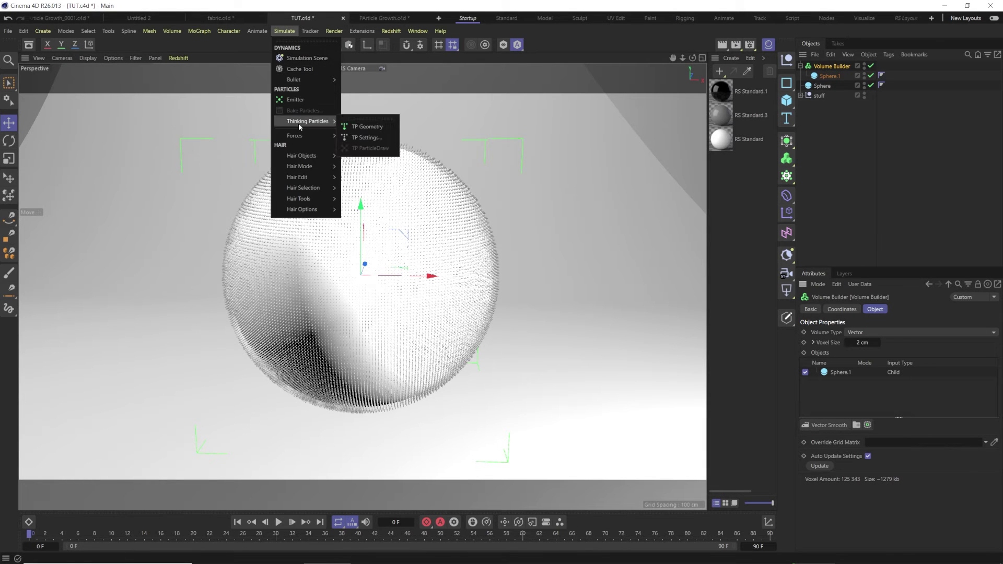
pyautogui.click(360, 126)
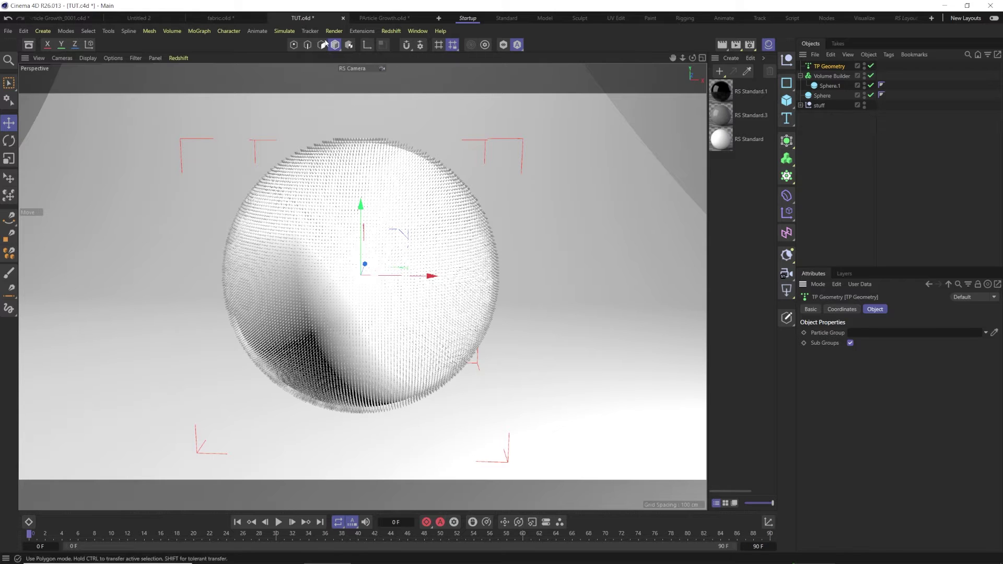
# - Assign the All group from the Thinking Particles settings as the TP Geometry's particle group
pyautogui.click(285, 31)
pyautogui.moveTo(313, 121)
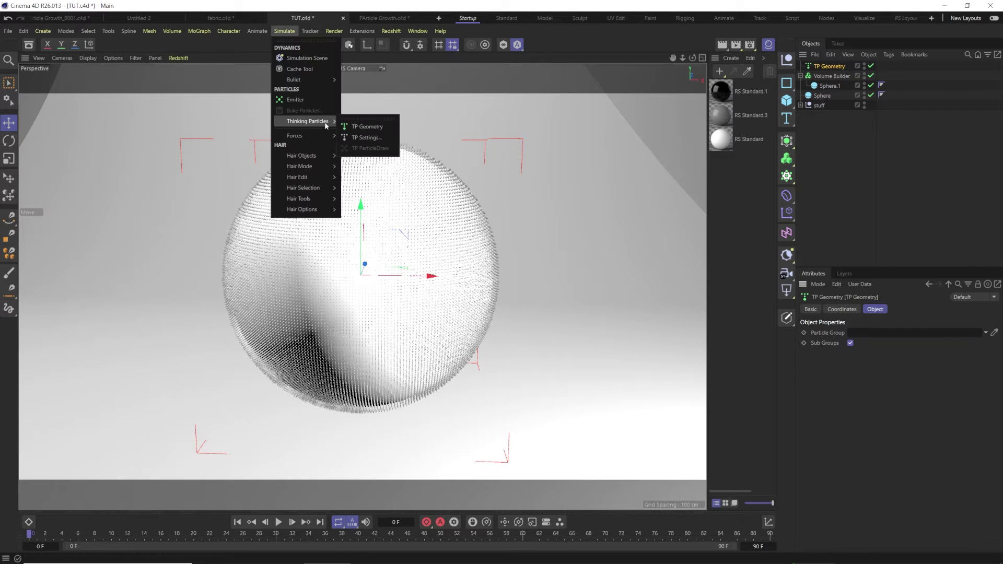
pyautogui.click(367, 139)
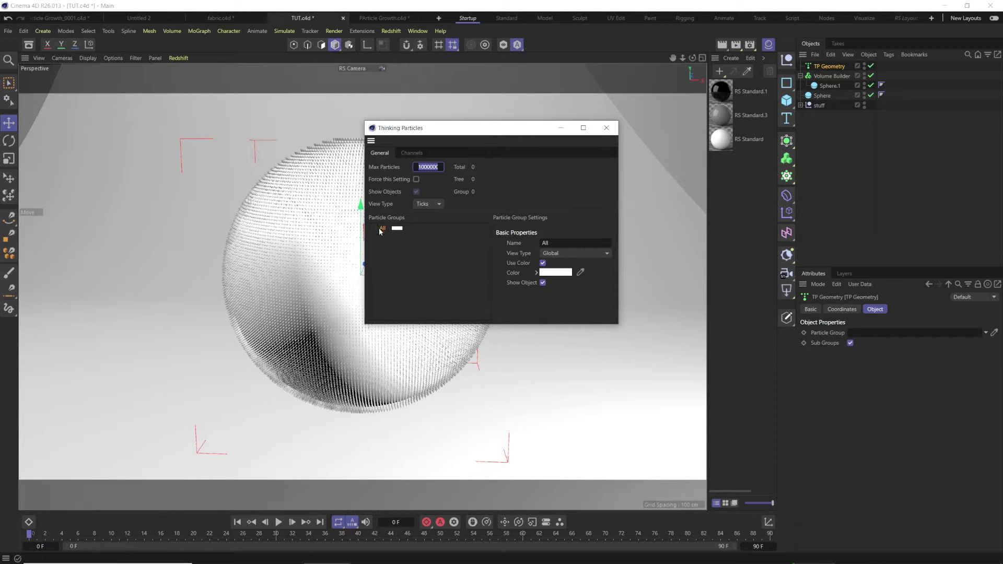
pyautogui.moveTo(384, 228); pyautogui.dragTo(878, 339)
pyautogui.click(606, 127)
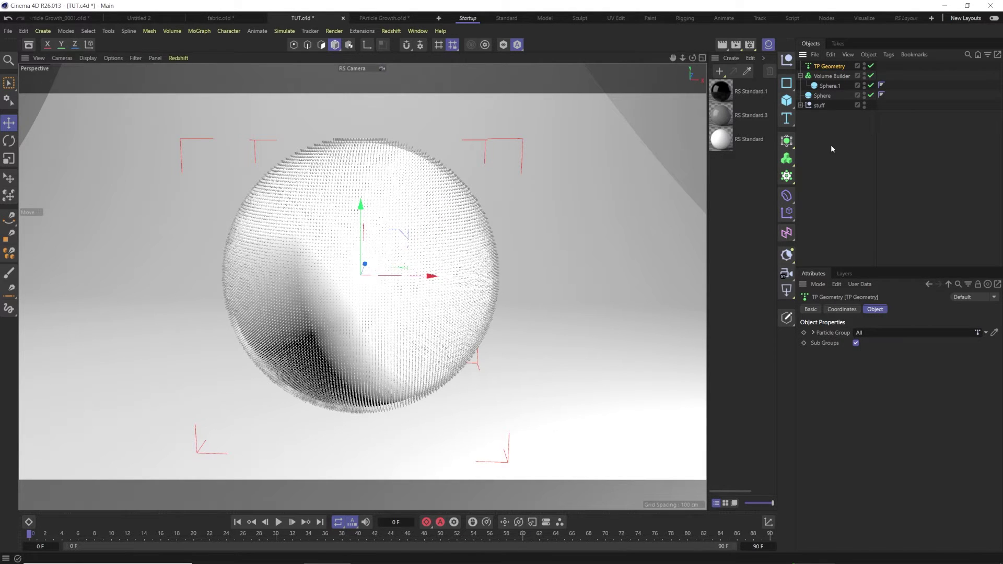
# - Add a null object and give it an XPresso tag
pyautogui.click(787, 61)
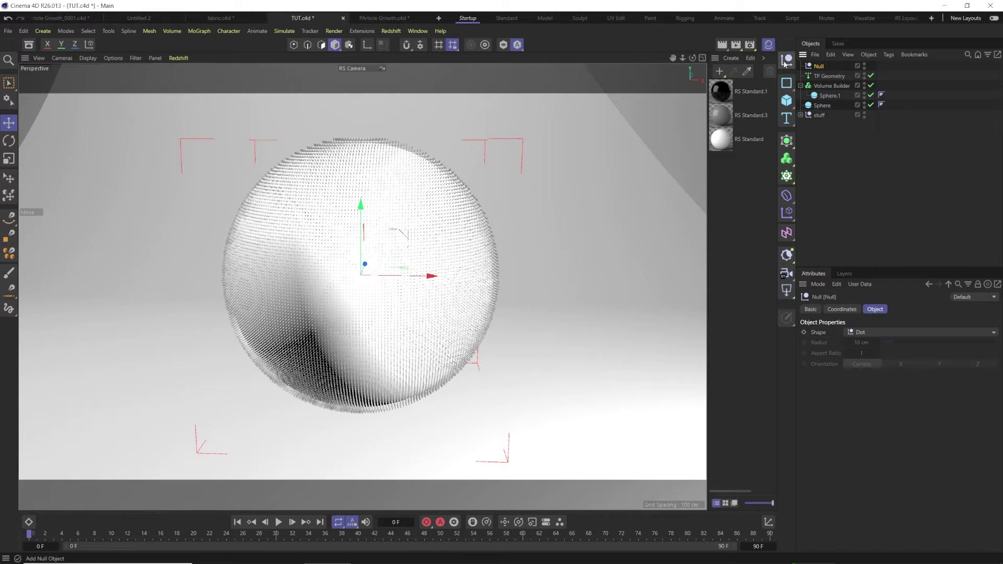
pyautogui.rightClick(819, 67)
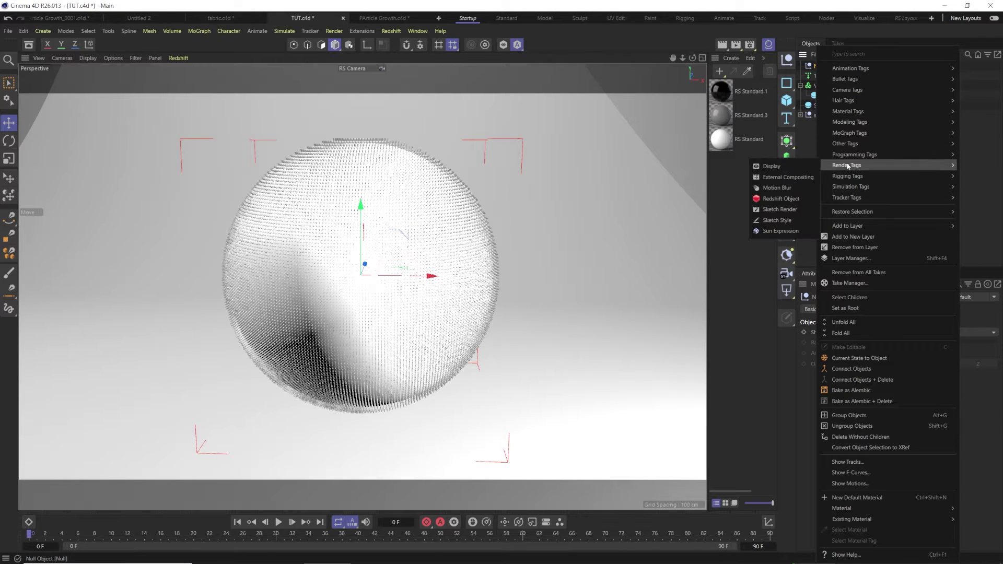
pyautogui.moveTo(860, 159)
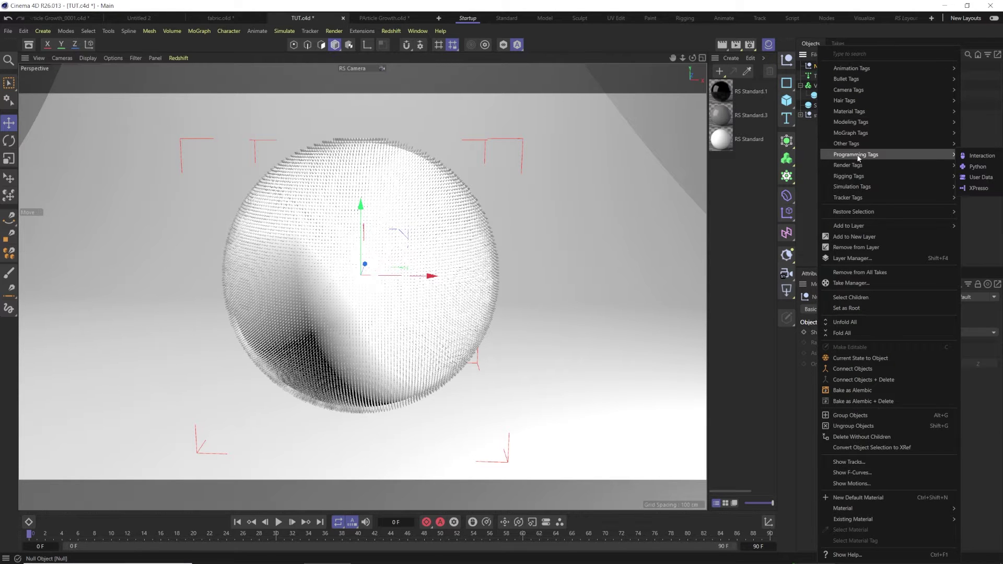
pyautogui.click(976, 189)
pyautogui.moveTo(831, 187); pyautogui.dragTo(567, 101)
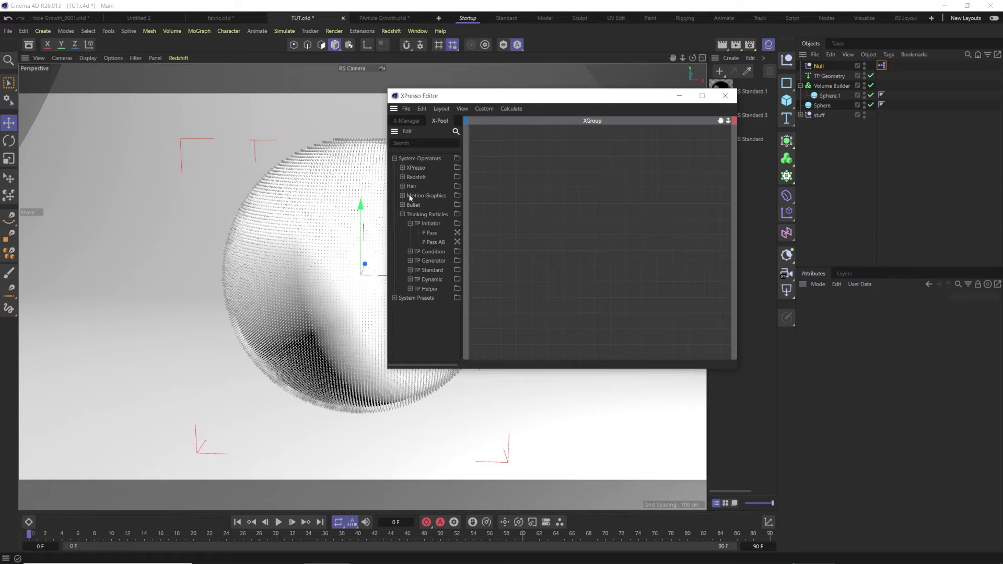
# - Add P Pass and PForceObject nodes to the XPresso graph and connect P Pass to PForceObject
pyautogui.click(427, 216)
pyautogui.moveTo(527, 176); pyautogui.dragTo(527, 177)
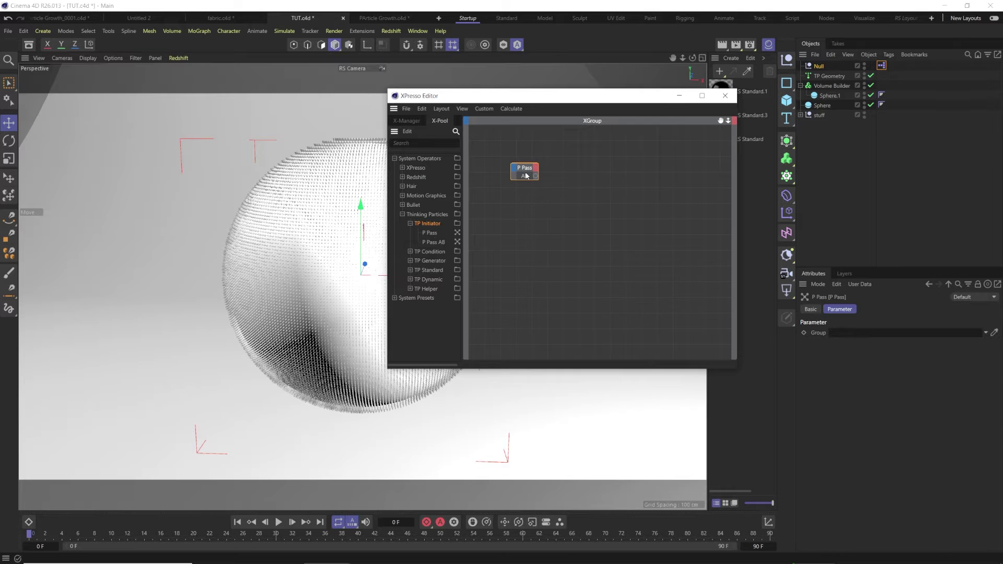
pyautogui.click(410, 280)
pyautogui.moveTo(428, 307); pyautogui.dragTo(564, 175)
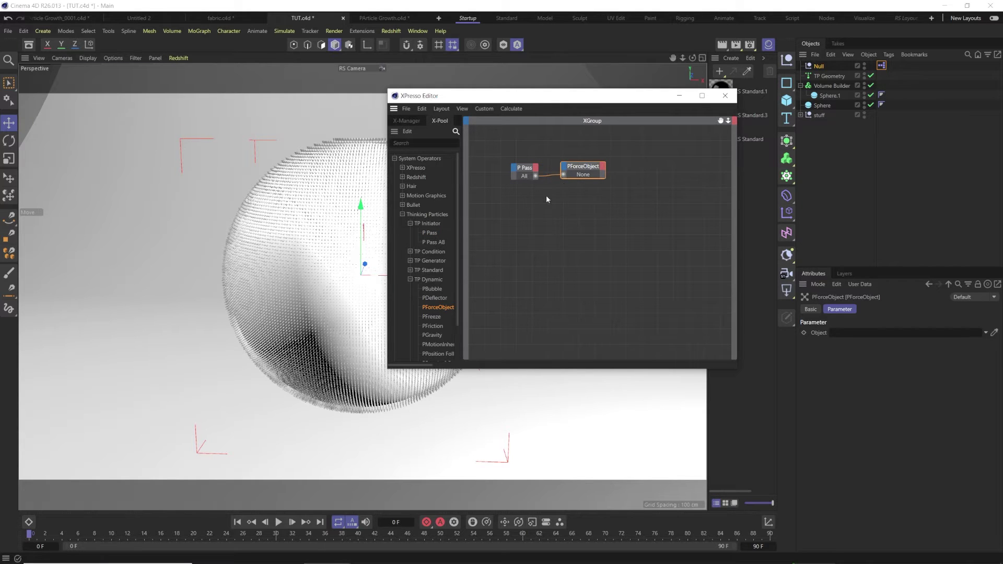
# - Add a Field Force object and assign it to the PForceObject node, then close the XPresso Editor
pyautogui.moveTo(605, 97); pyautogui.dragTo(558, 108)
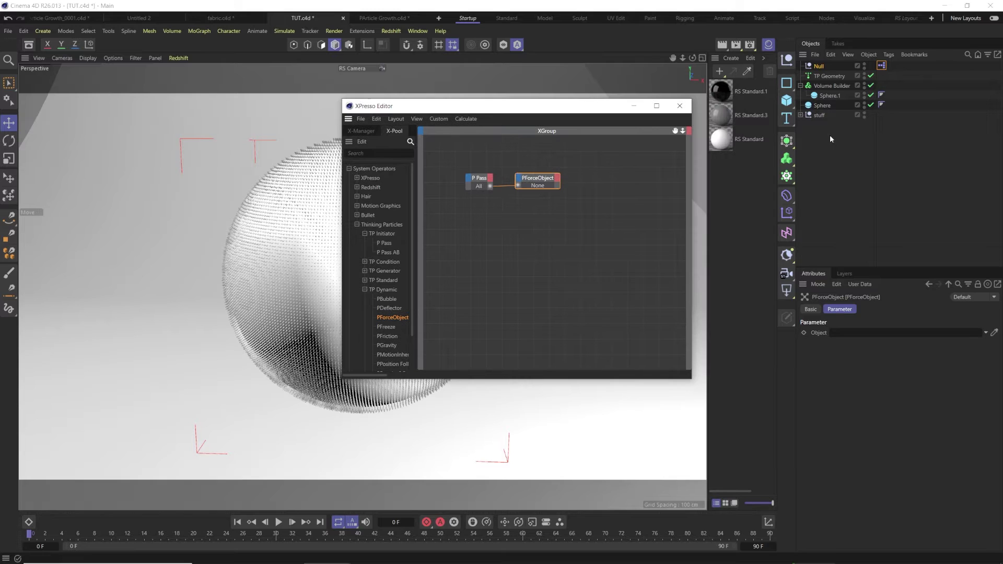
pyautogui.click(837, 151)
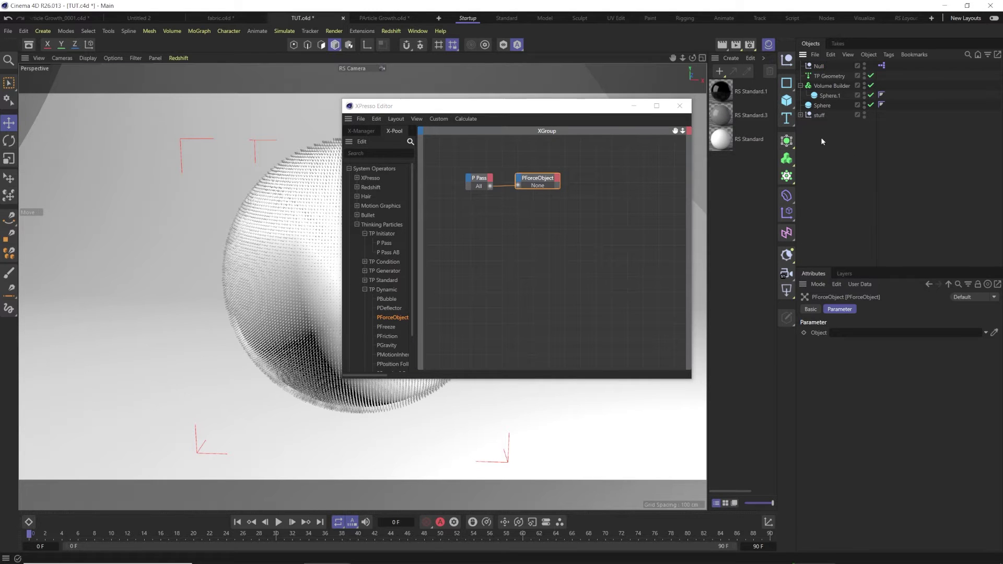
pyautogui.click(285, 31)
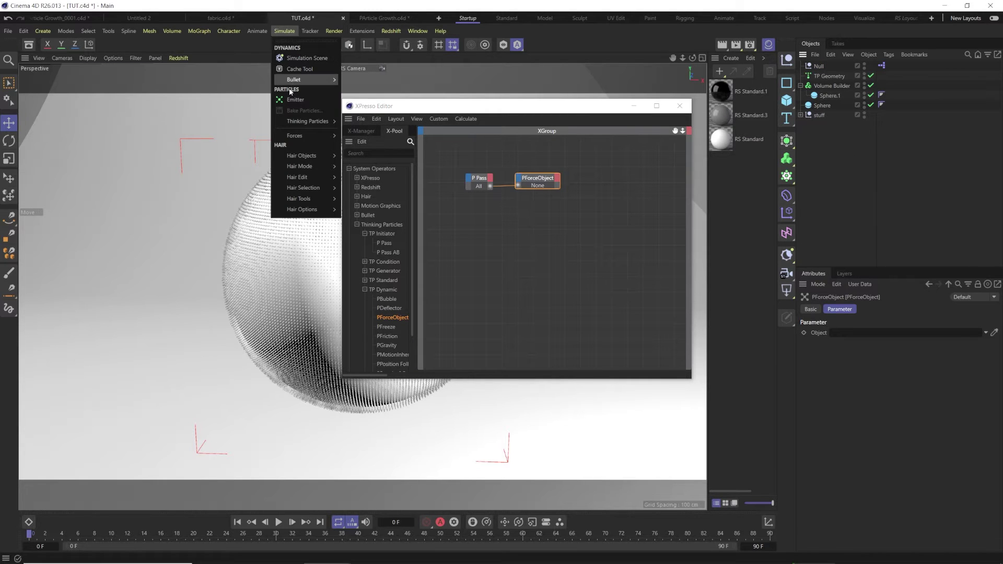
pyautogui.moveTo(301, 140)
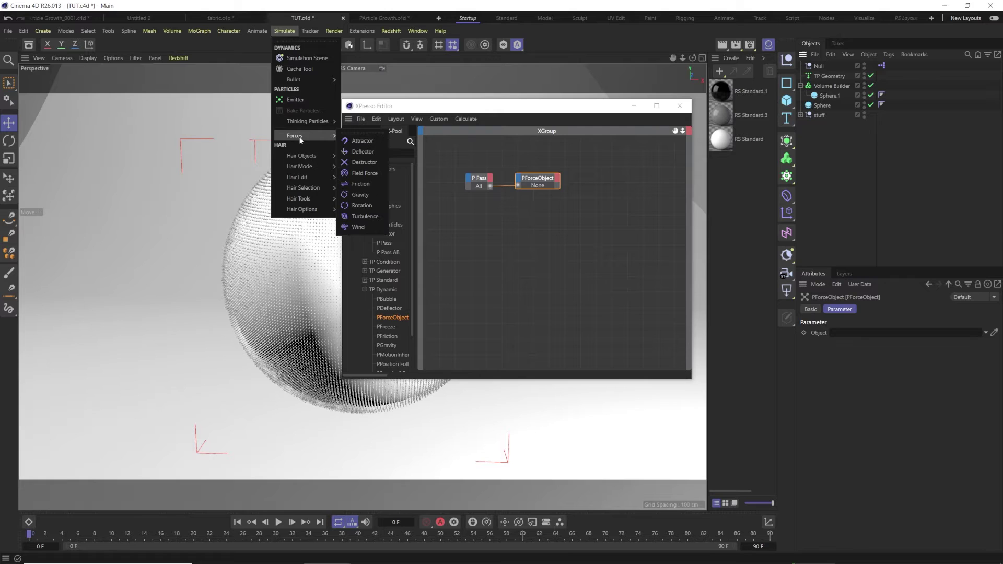
pyautogui.click(365, 173)
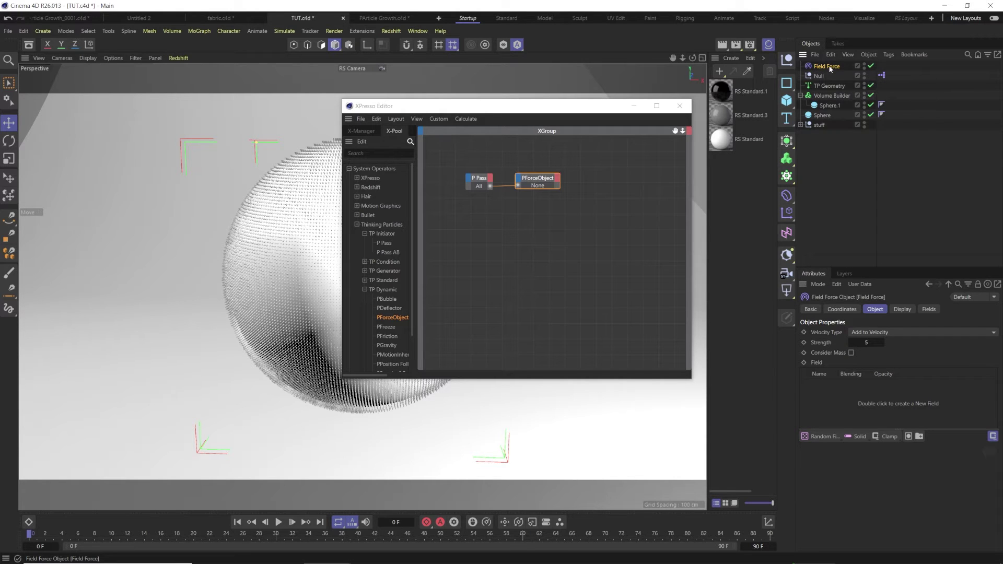
pyautogui.moveTo(535, 188); pyautogui.dragTo(535, 187)
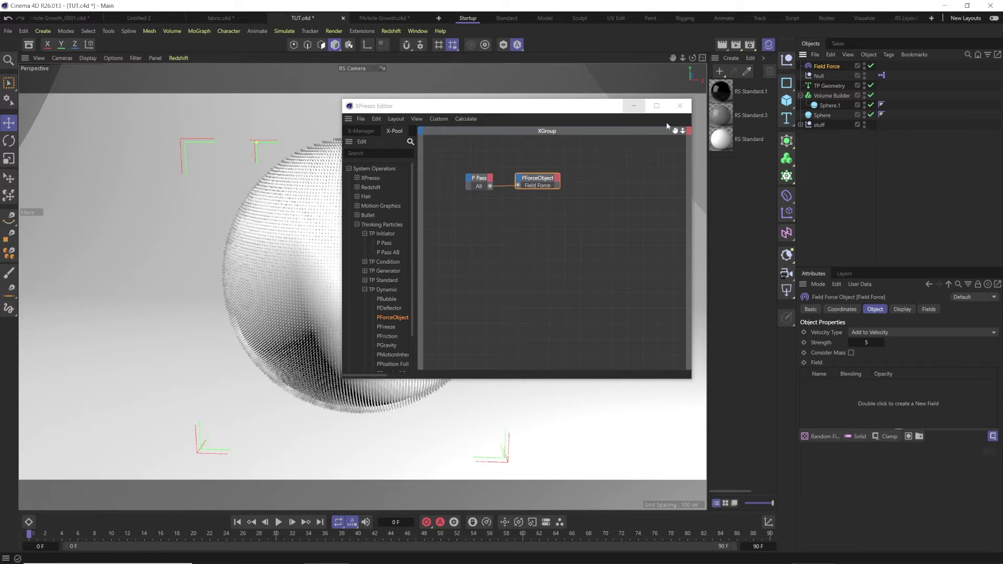
pyautogui.click(685, 108)
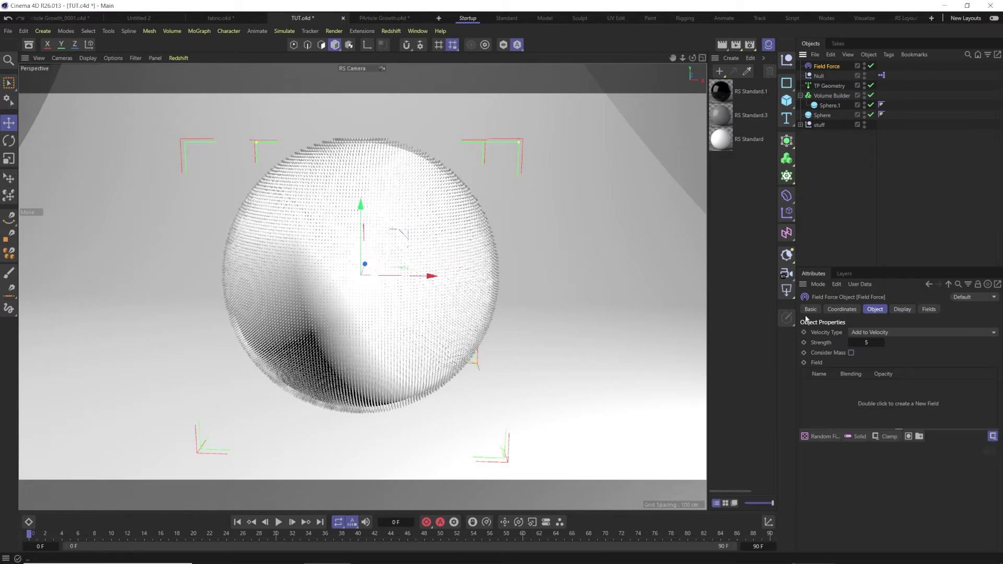
# - Set the Field Force to Set Absolute Velocity with strength 250 and add the Volume Builder as its Volume Object field
pyautogui.click(877, 333)
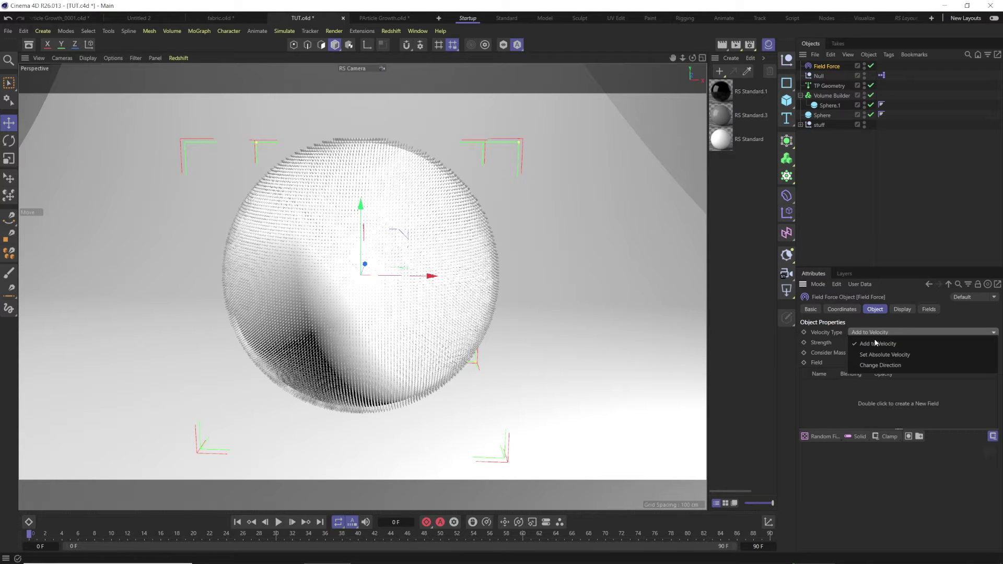
pyautogui.click(872, 355)
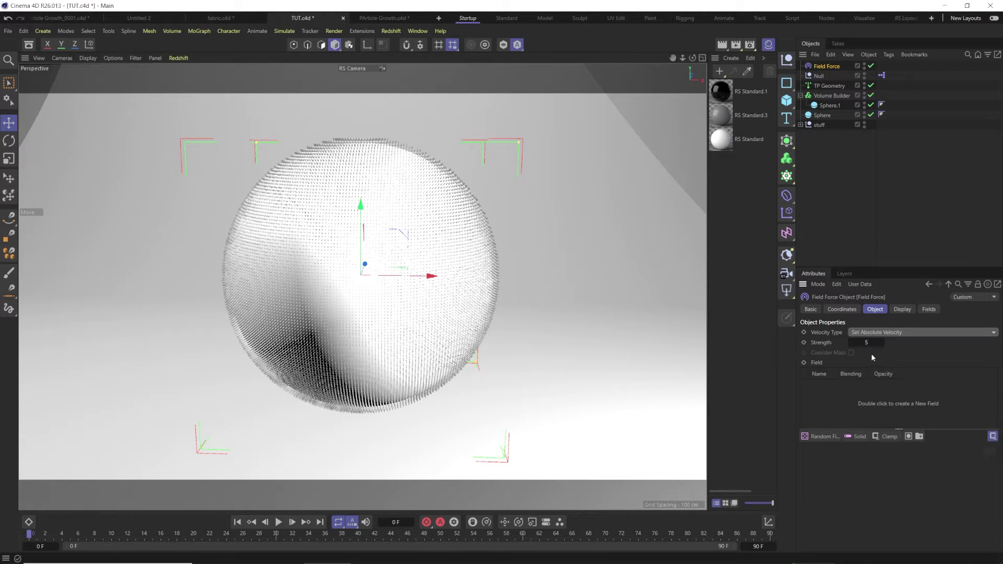
pyautogui.write('250')
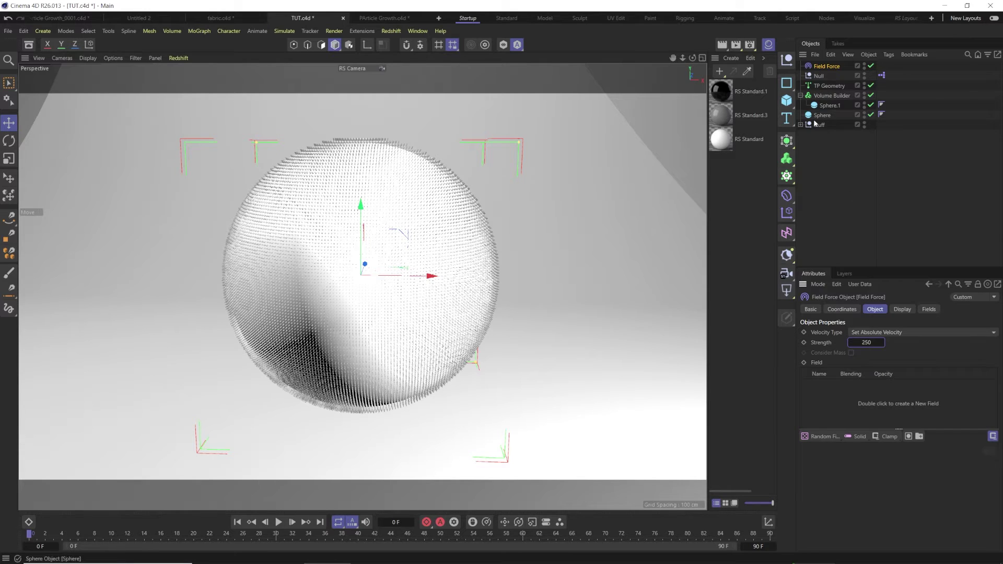
pyautogui.moveTo(830, 100); pyautogui.dragTo(830, 392)
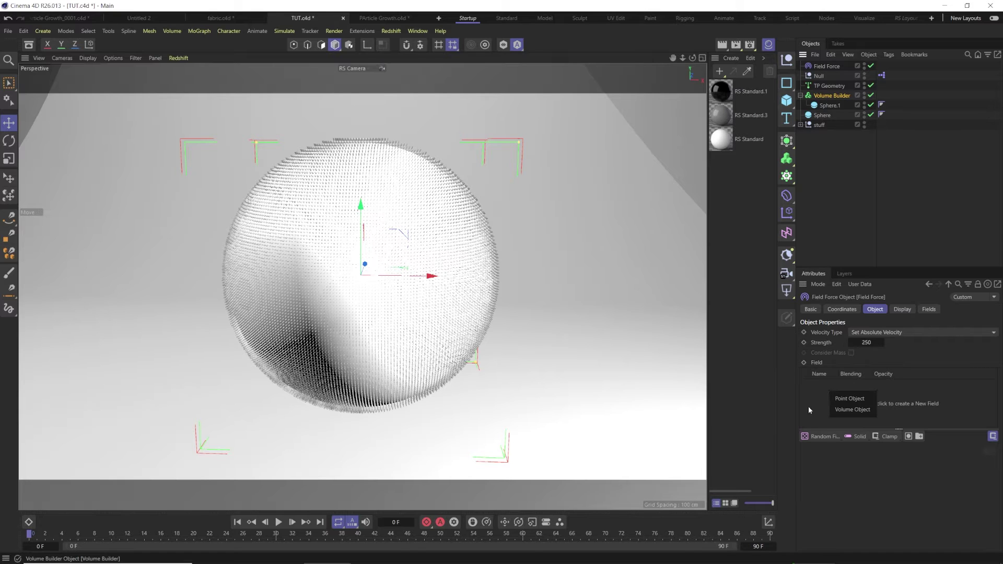
pyautogui.click(852, 411)
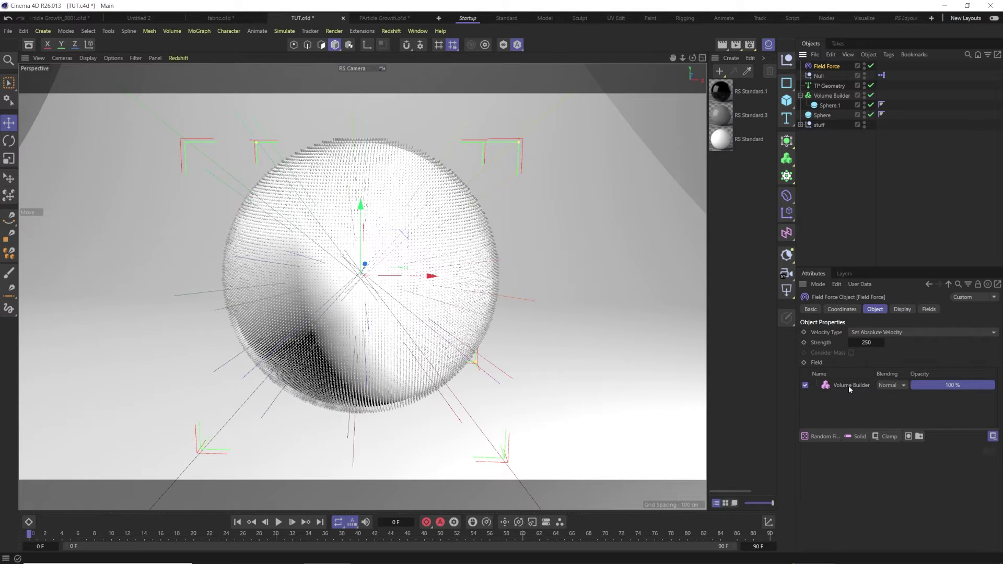
# - Add a MoGraph Matrix object to the scene
pyautogui.click(788, 176)
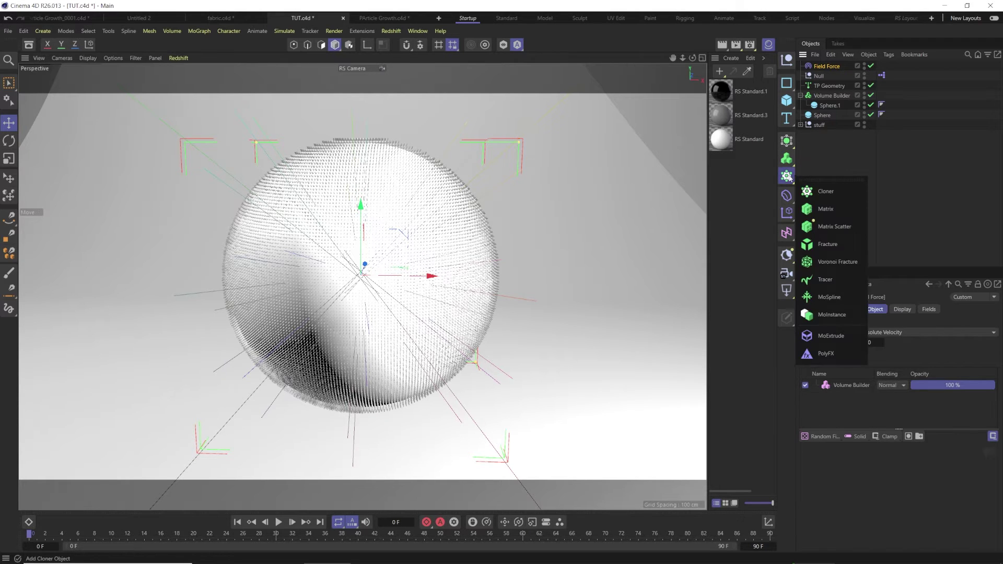
pyautogui.click(814, 209)
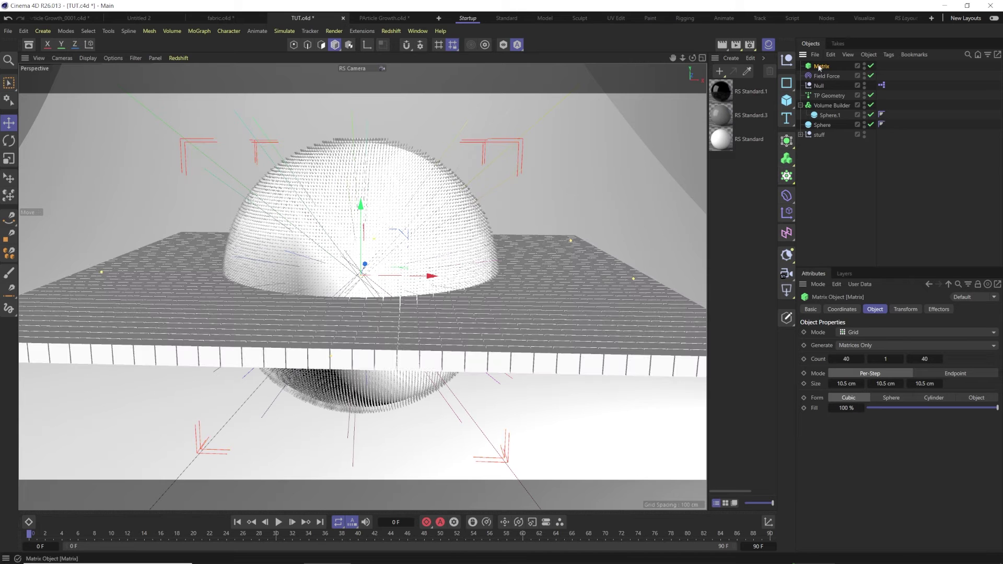
# - Set the Matrix object's mode to Object and have it generate Thinking Particles
pyautogui.click(865, 333)
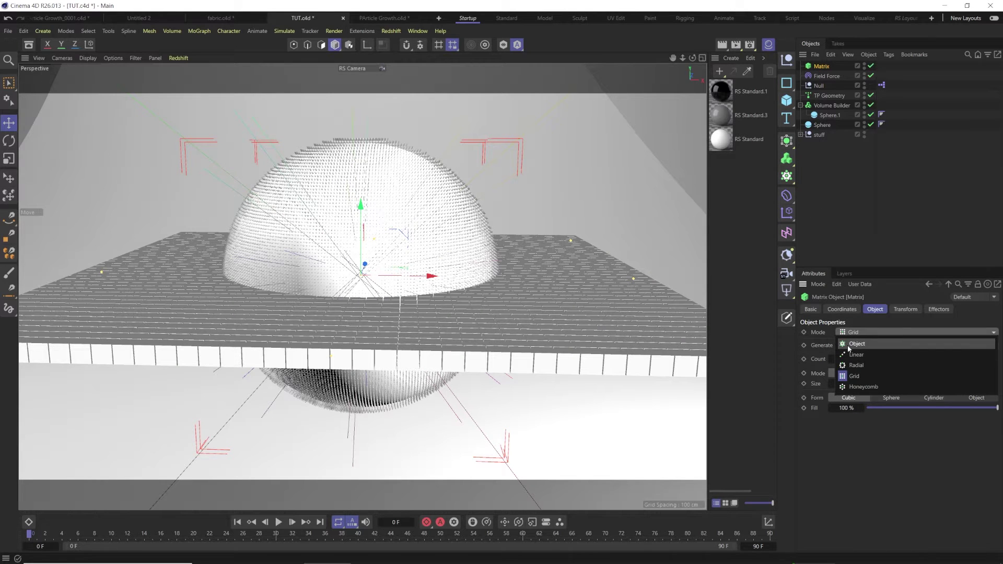
pyautogui.click(857, 344)
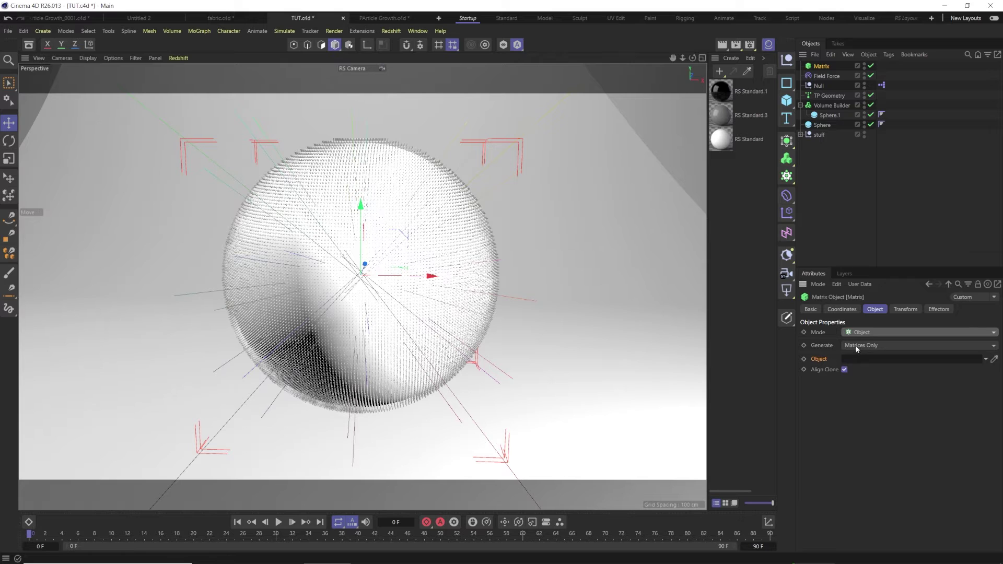
pyautogui.click(883, 344)
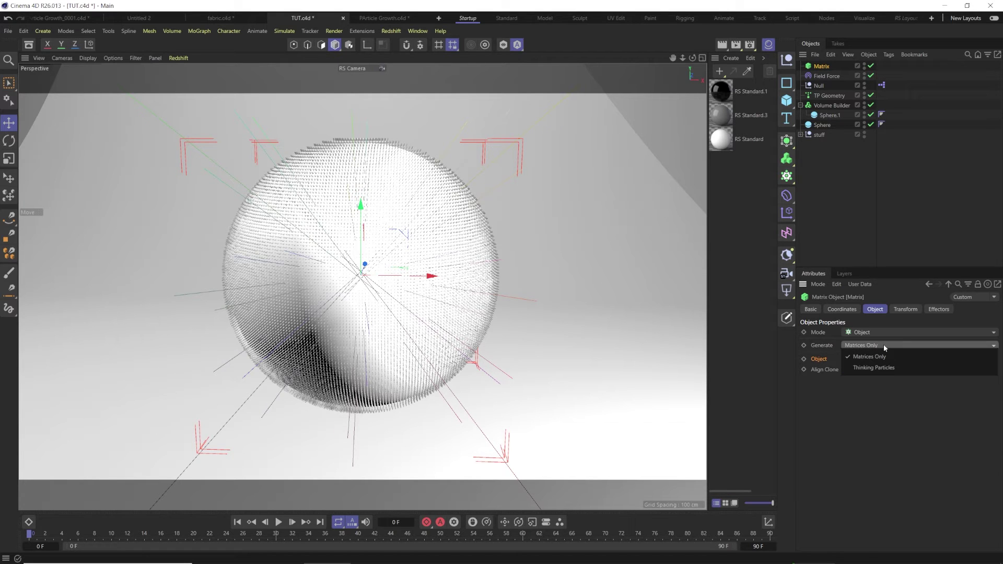
pyautogui.click(864, 368)
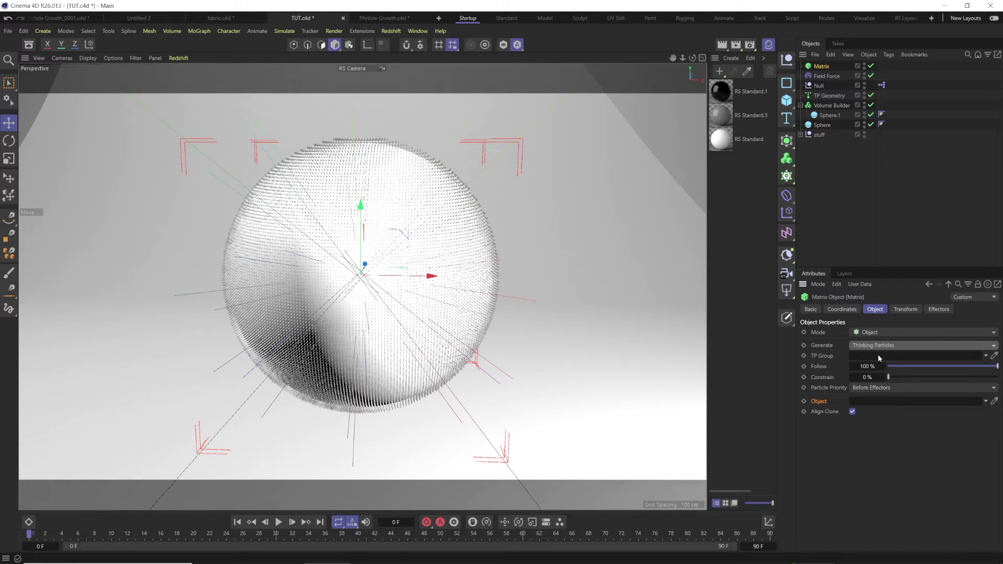
# - Assign the All particle group from the Thinking Particles settings as the Matrix object's TP Group, then close the settings
pyautogui.click(284, 31)
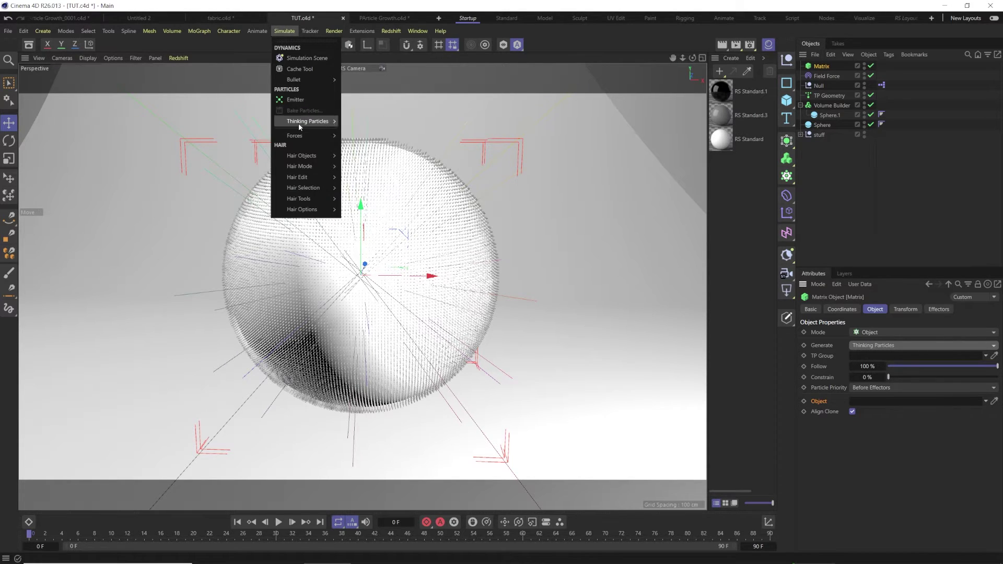
pyautogui.moveTo(301, 124)
pyautogui.click(367, 139)
pyautogui.moveTo(401, 225); pyautogui.dragTo(881, 360)
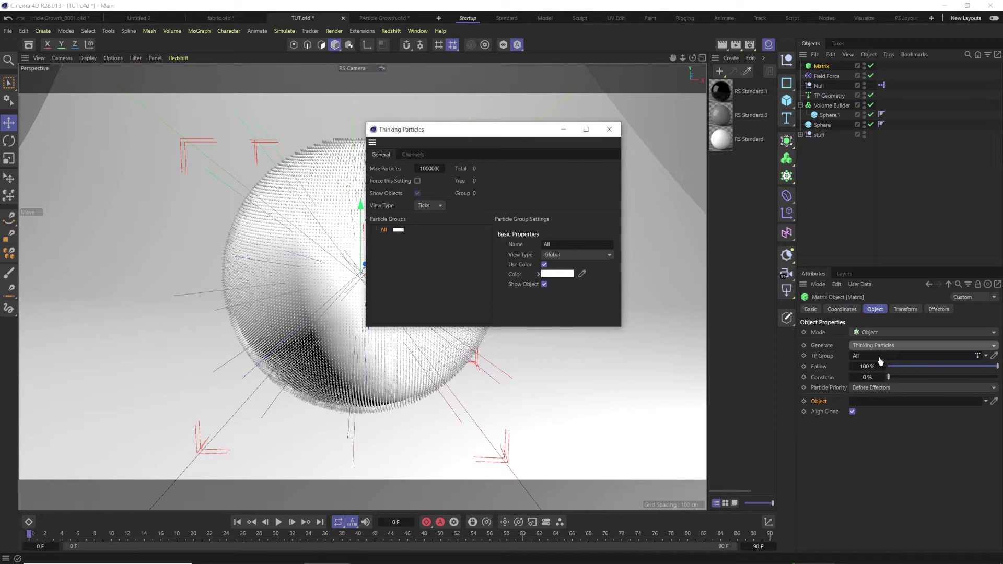
pyautogui.click(609, 130)
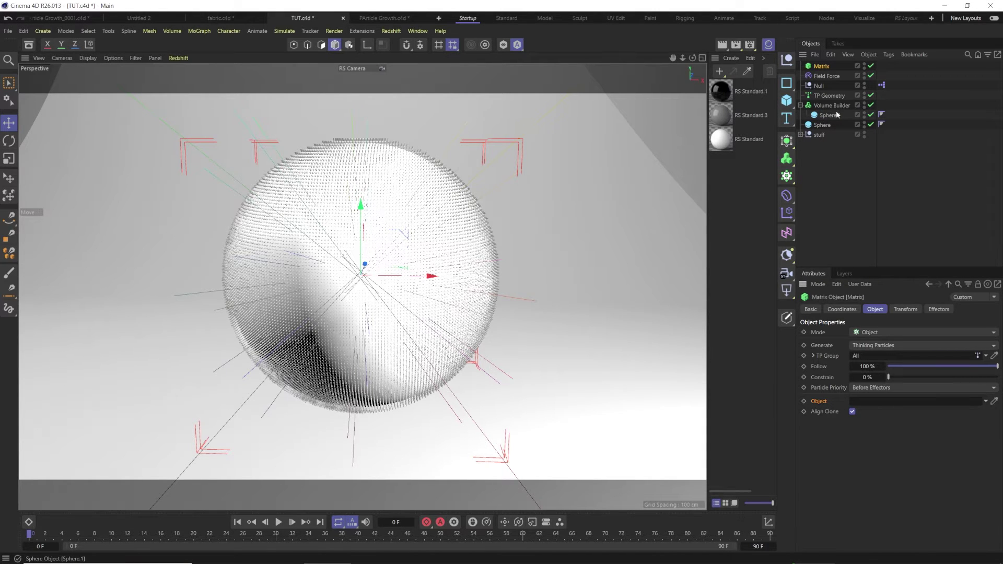
# - Distribute the Matrix over the Sphere.1 object inside the Volume Builder and set the count to 250
pyautogui.moveTo(832, 116); pyautogui.dragTo(878, 402)
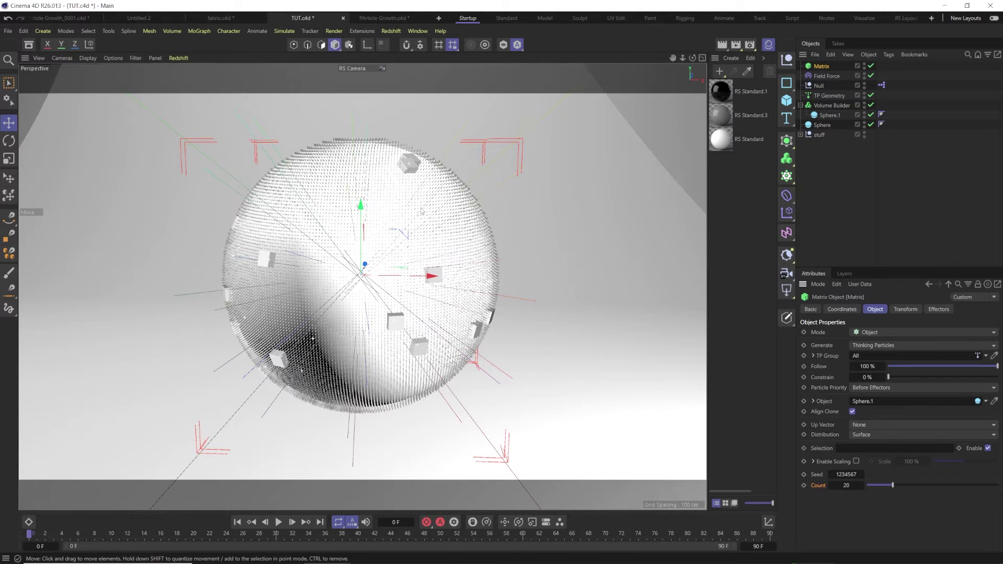
pyautogui.moveTo(893, 486); pyautogui.dragTo(995, 462)
pyautogui.click(851, 487)
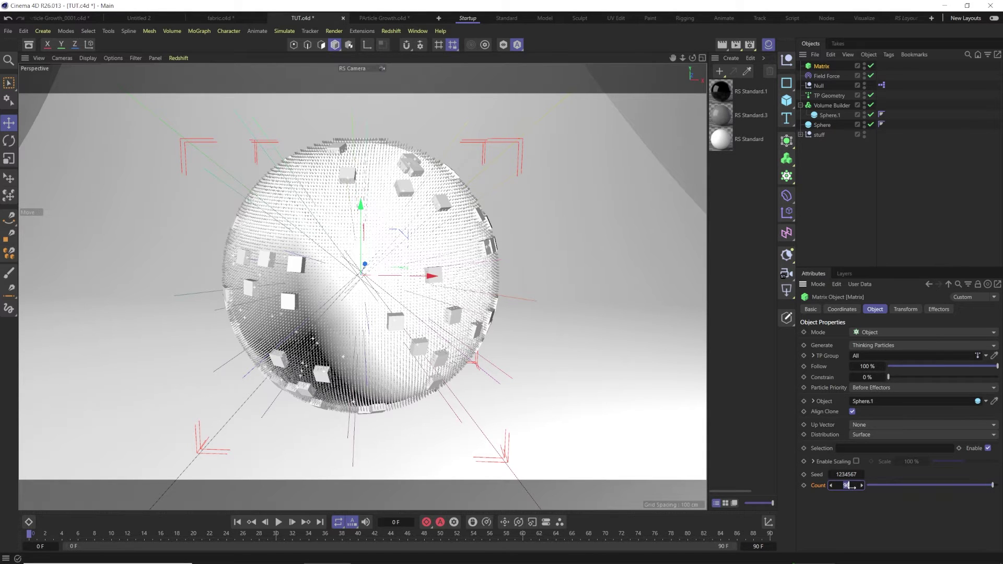
pyautogui.write('250')
pyautogui.press('Return')
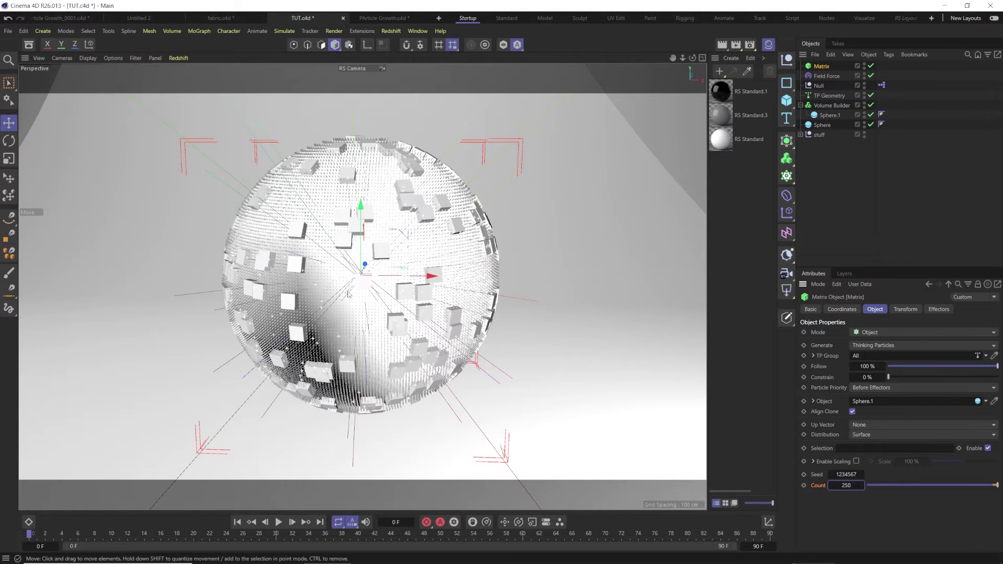
# - Play the particle simulation to check the motion, then return to the first frame
pyautogui.click(278, 522)
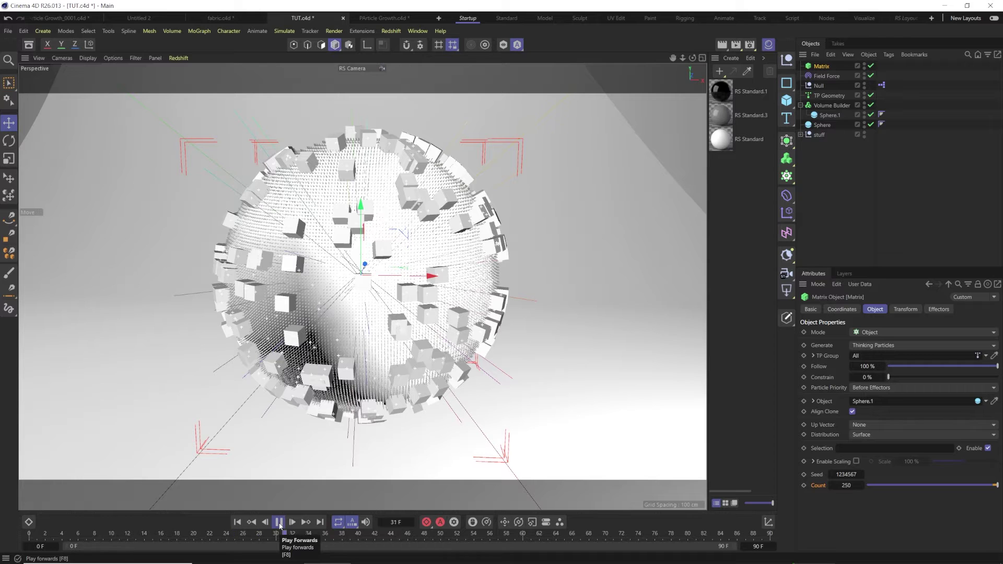
pyautogui.click(278, 523)
pyautogui.click(237, 523)
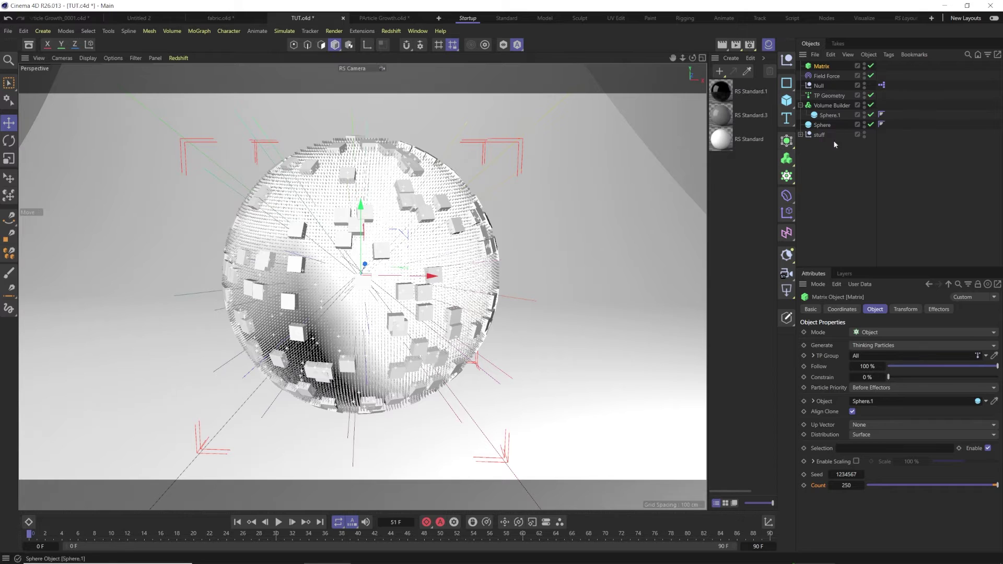
# - Add a Random Field and place it inside the Volume Builder above Sphere.1
pyautogui.press('Down')
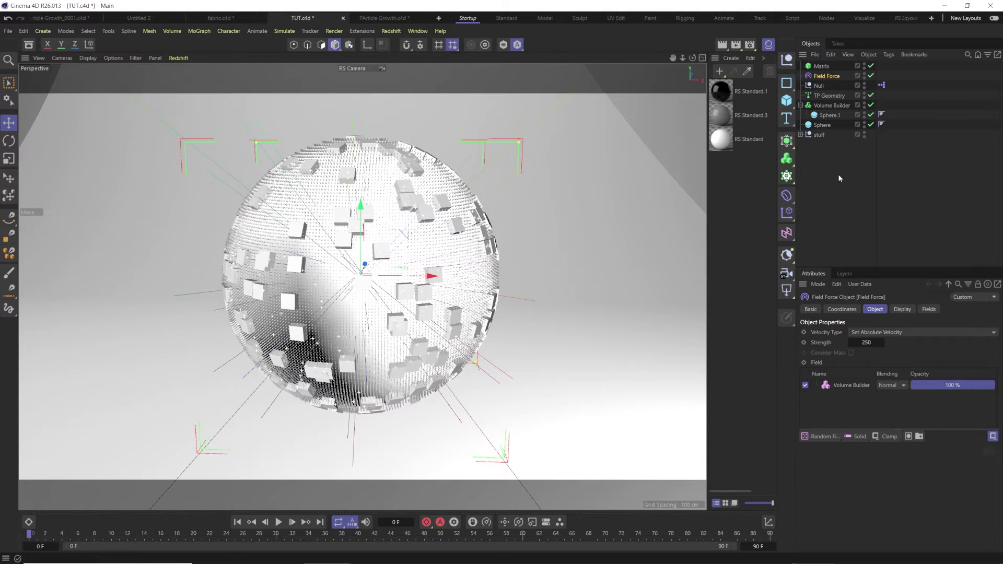
pyautogui.click(835, 105)
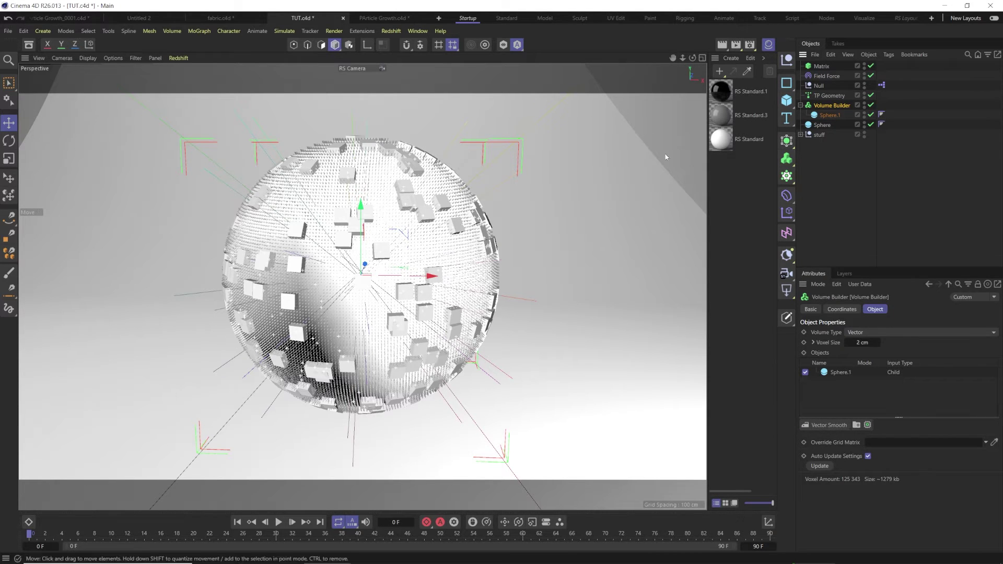
pyautogui.click(43, 31)
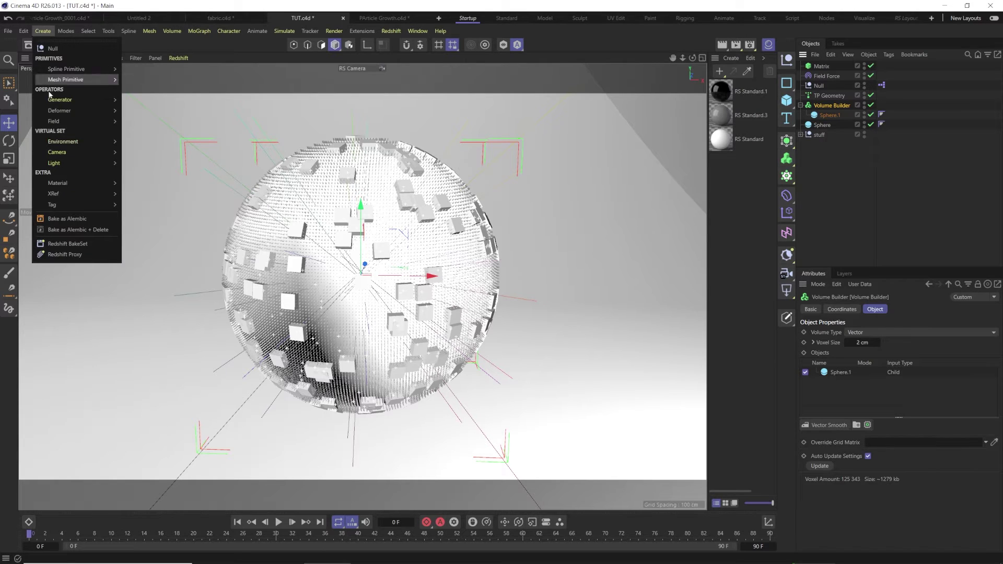
pyautogui.moveTo(56, 125)
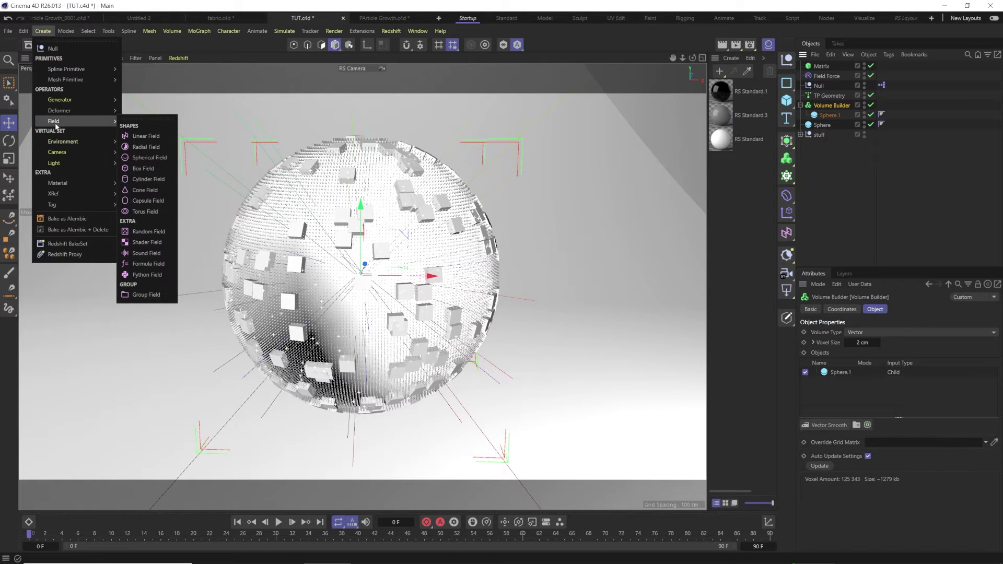
pyautogui.click(145, 232)
pyautogui.moveTo(820, 67); pyautogui.dragTo(823, 117)
pyautogui.click(825, 106)
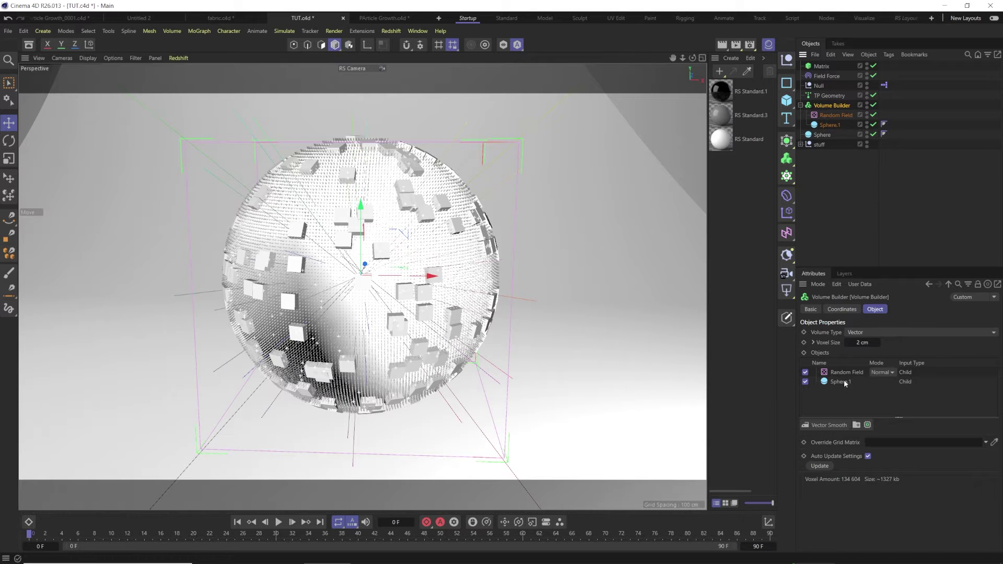
# - Set the Random Field's blending mode in the Volume Builder to Cross
pyautogui.click(879, 375)
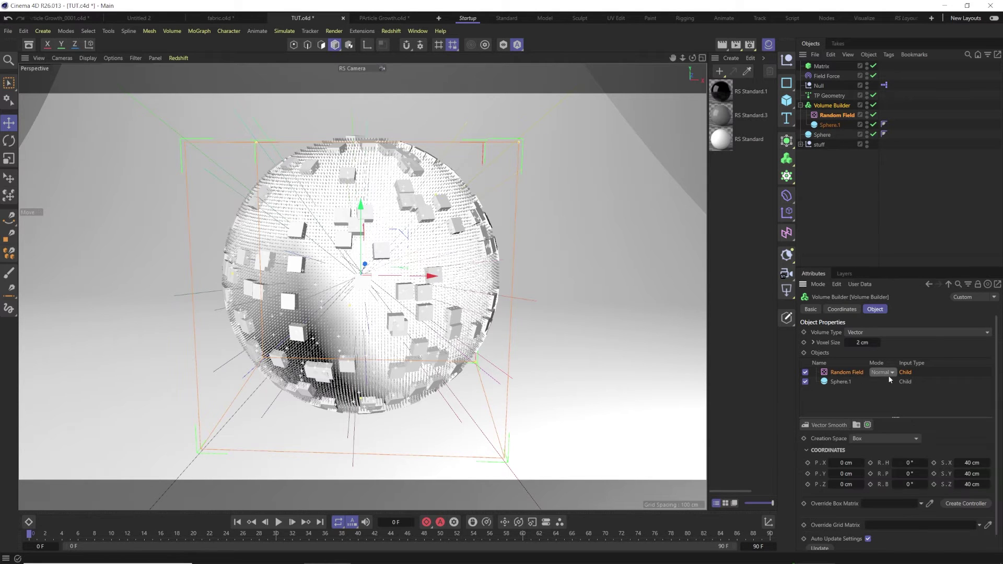
pyautogui.click(888, 376)
pyautogui.click(882, 418)
# - Set the Random Field's creation space box to 250 cm in X, Y and Z
pyautogui.scroll(-1, 818, 459)
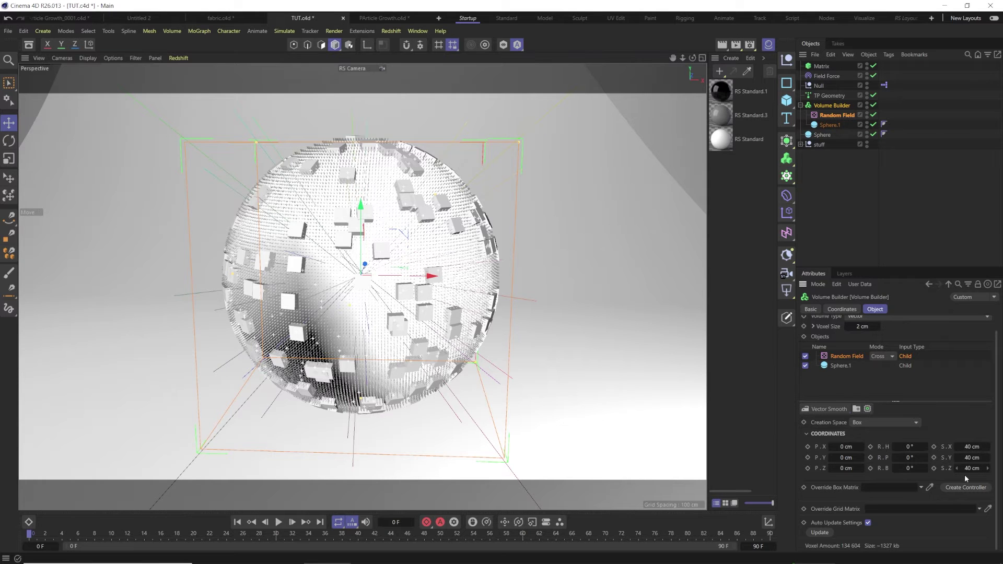
pyautogui.click(968, 447)
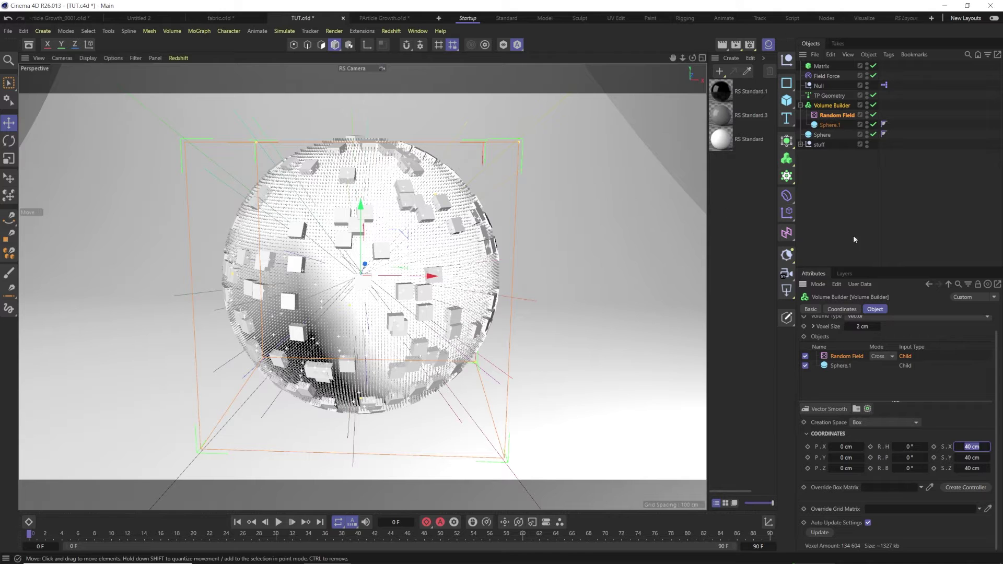
pyautogui.write('250')
pyautogui.press('Tab')
pyautogui.write('250')
pyautogui.press('Tab')
pyautogui.write('250')
pyautogui.press('Return')
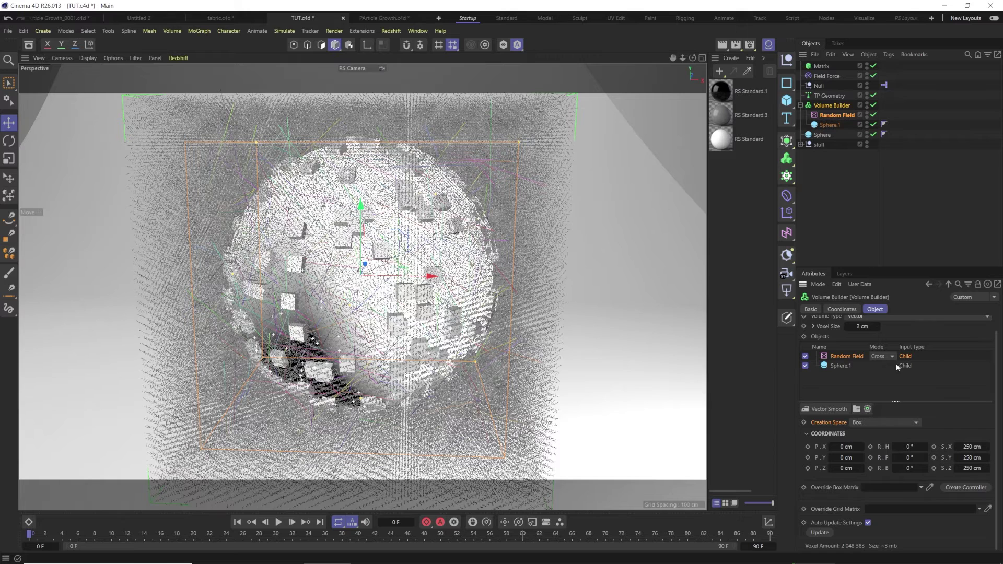
# - Select the Matrix object and play the simulation to check how the particles travel around the sphere
pyautogui.scroll(1, 827, 399)
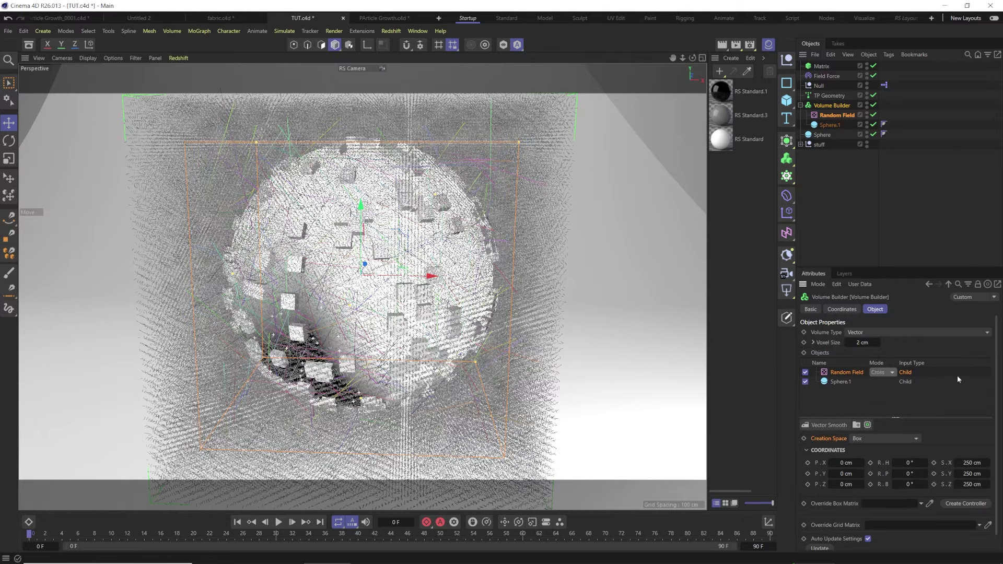
pyautogui.click(822, 66)
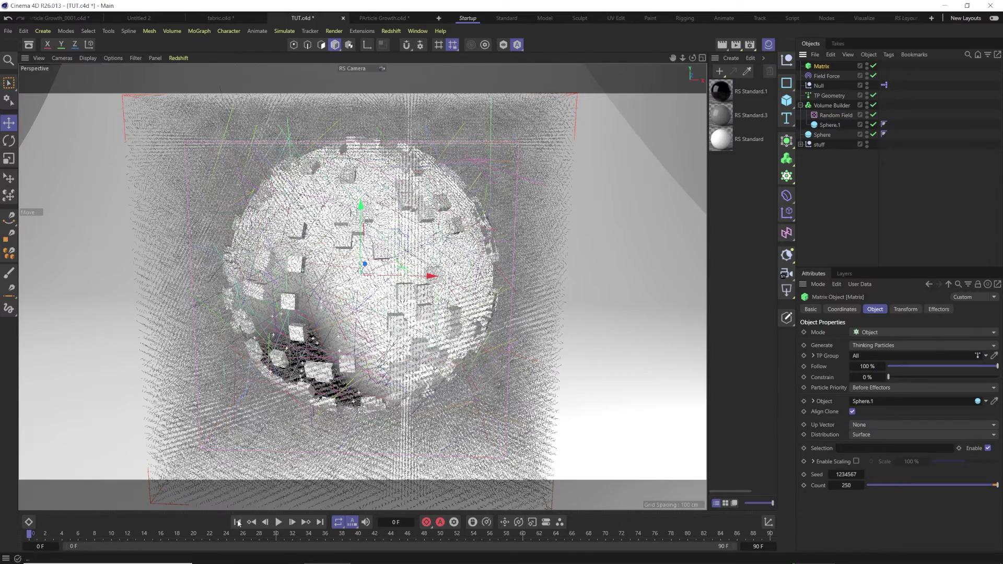
pyautogui.click(279, 522)
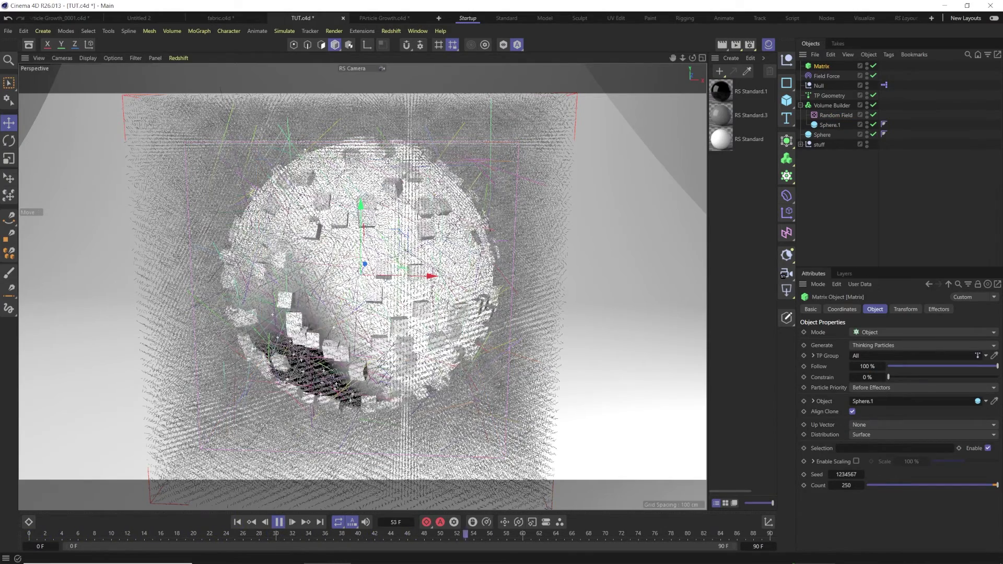
pyautogui.click(278, 522)
# - Hide the Volume Builder in the viewport, then replay the simulation and return to the first frame
pyautogui.click(480, 139)
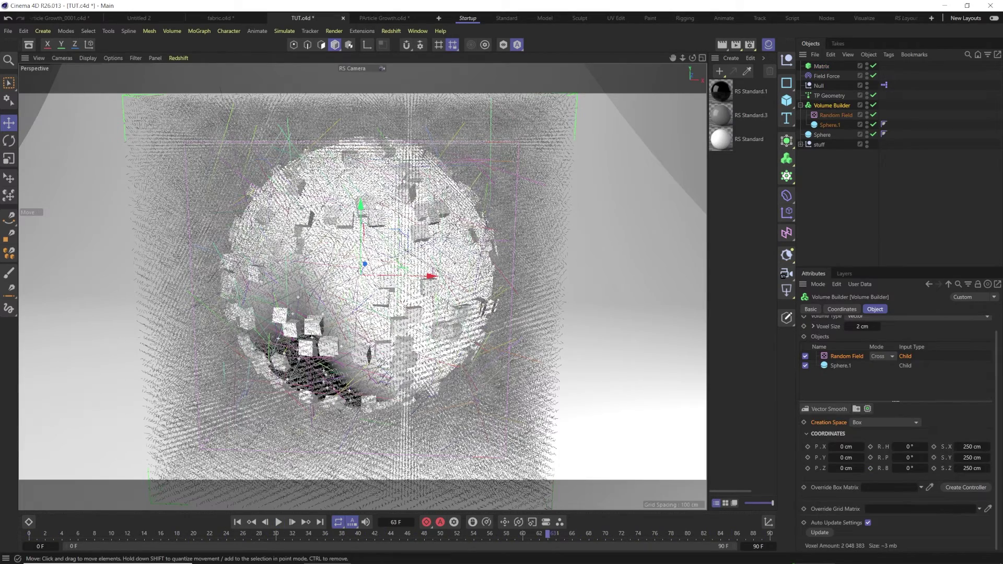
pyautogui.click(868, 104)
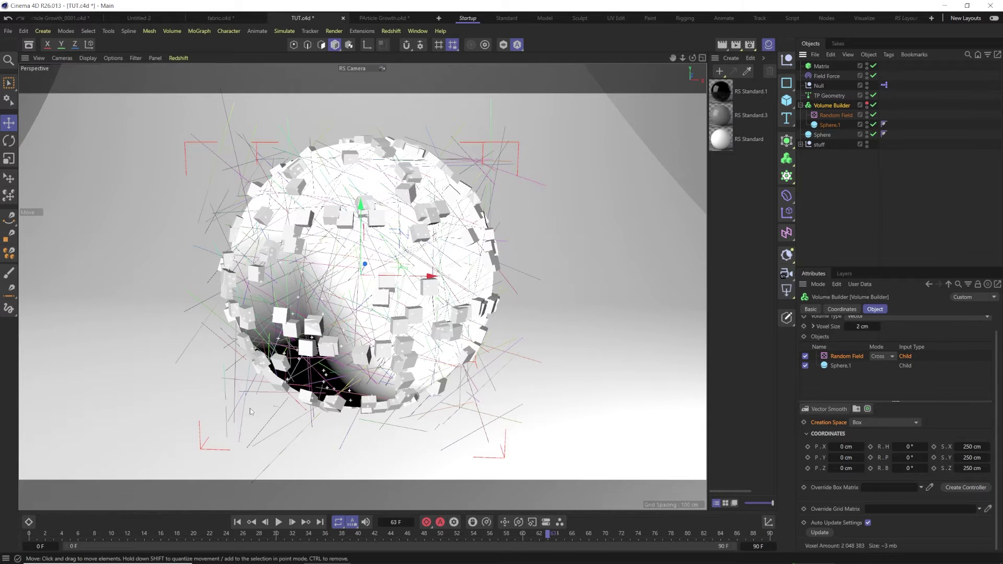
pyautogui.click(279, 522)
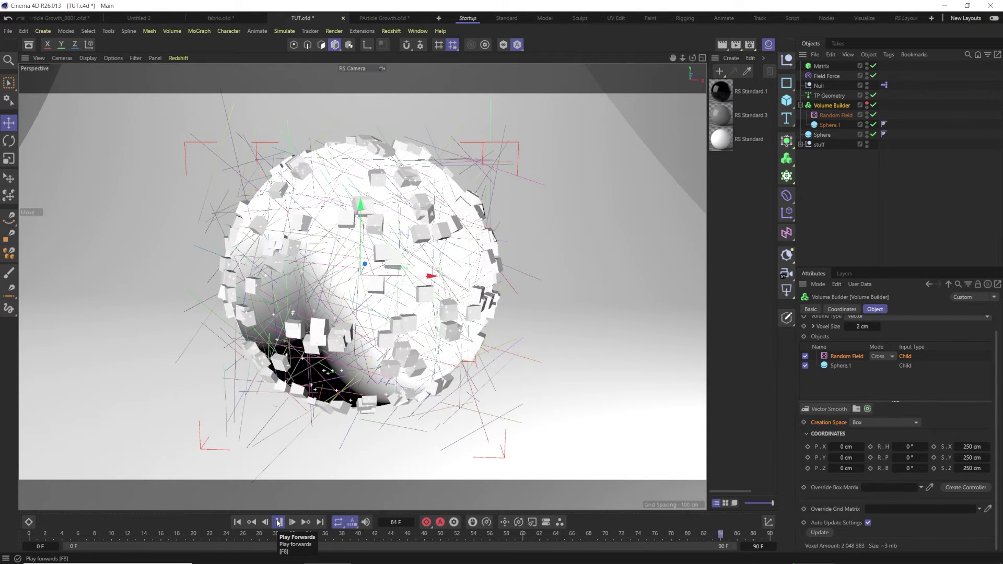
pyautogui.click(278, 523)
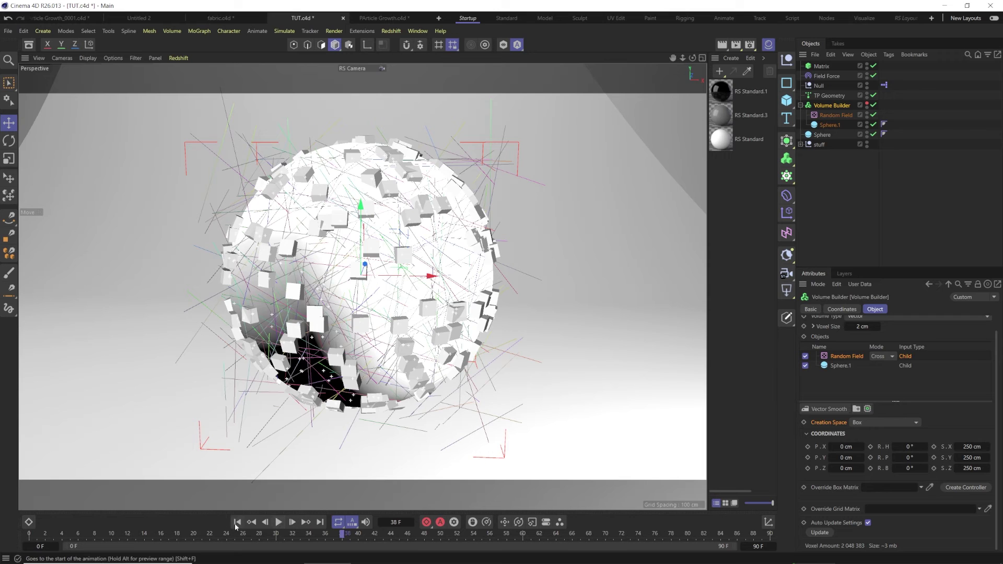
pyautogui.click(238, 523)
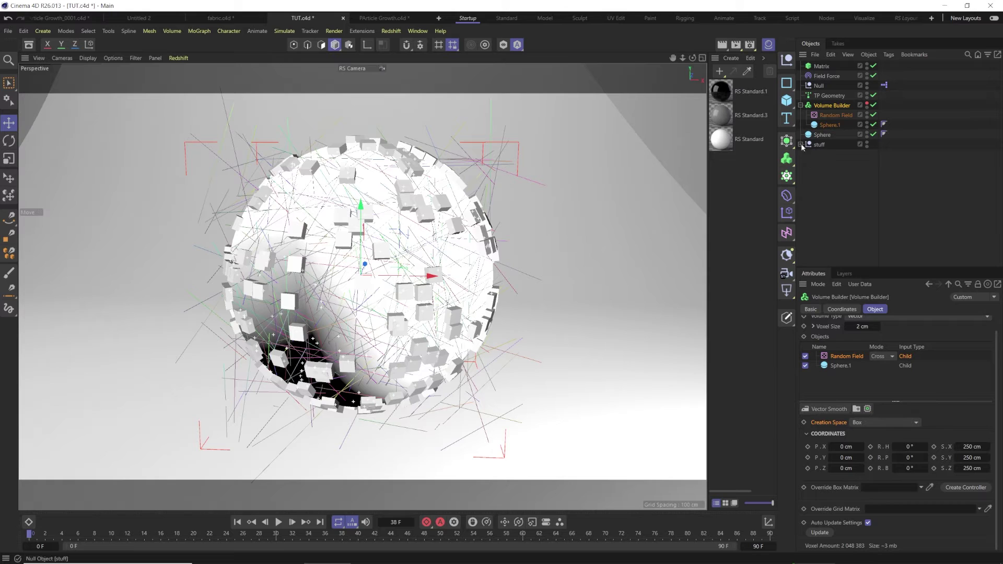
# - Add a MoGraph Tracer object and remove the Volume Builder from its Trace Link
pyautogui.click(788, 176)
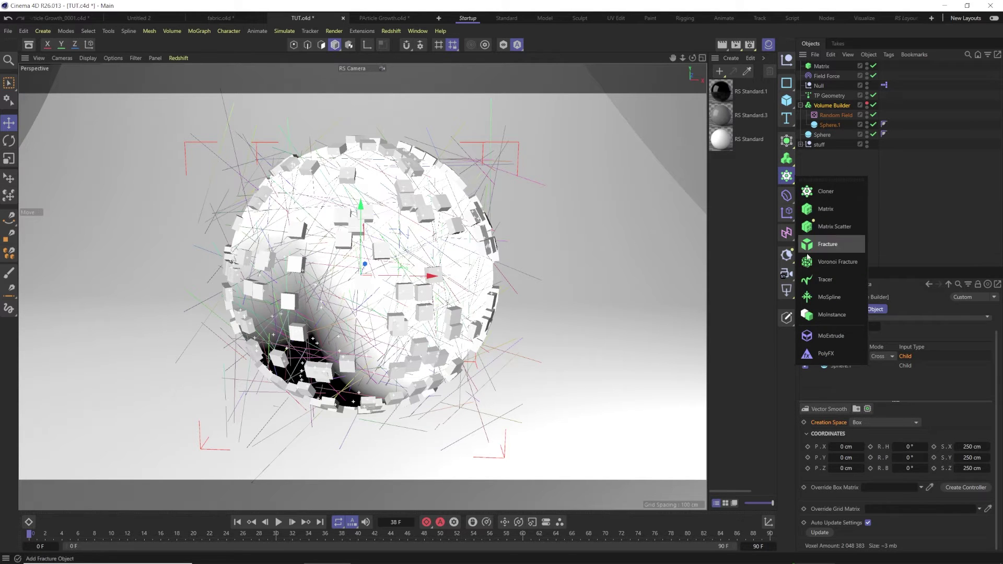
pyautogui.click(813, 281)
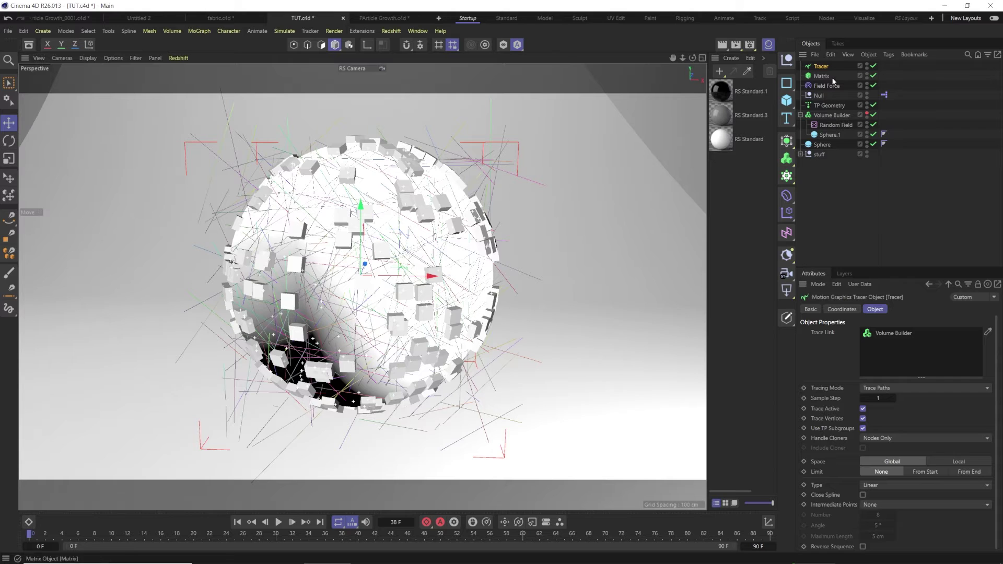
pyautogui.click(892, 334)
pyautogui.press('Delete')
# - Link the All particle group from the Thinking Particles settings to the Tracer's Trace Link and play the animation
pyautogui.click(286, 33)
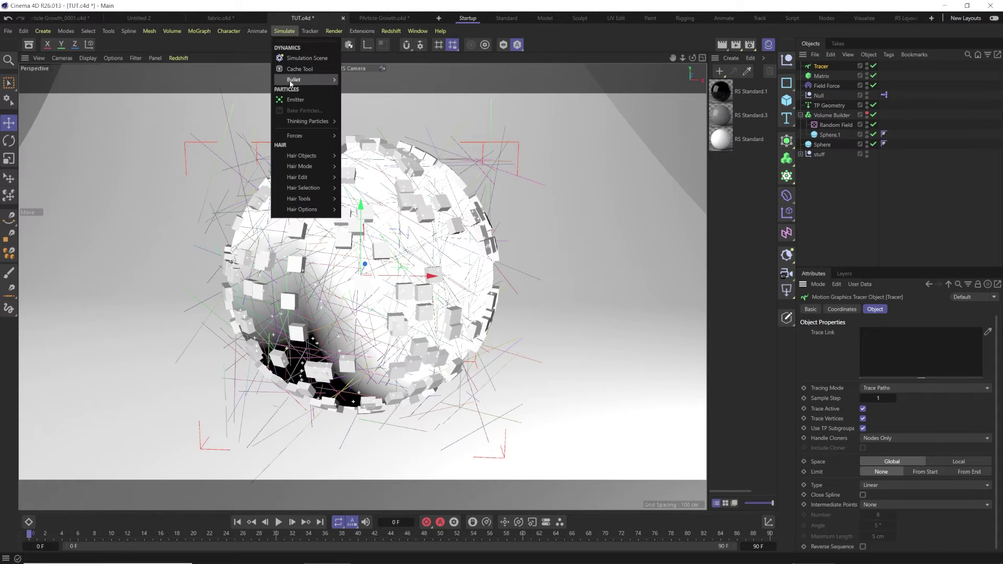
pyautogui.moveTo(327, 121)
pyautogui.click(362, 138)
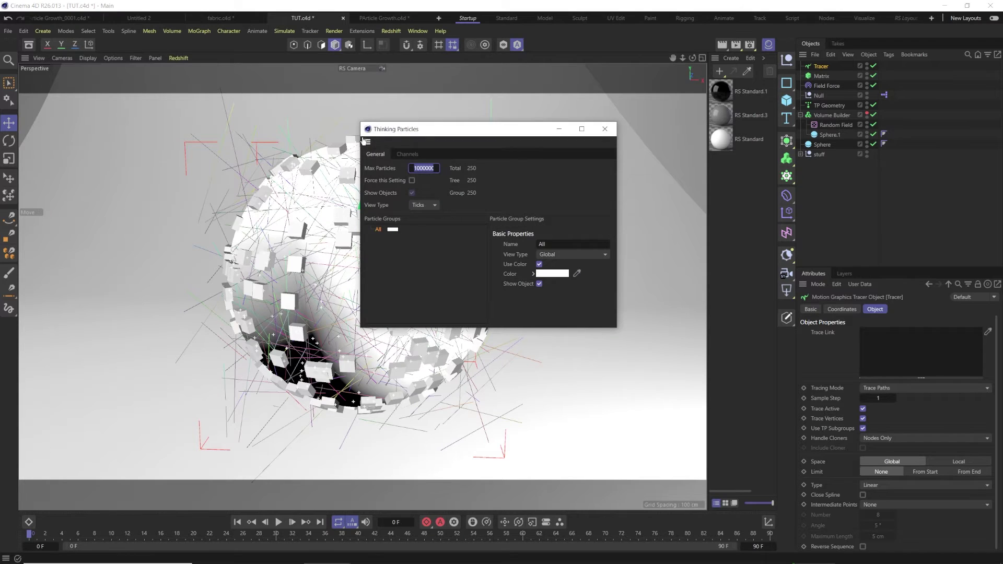
pyautogui.moveTo(796, 332); pyautogui.dragTo(881, 336)
pyautogui.click(606, 128)
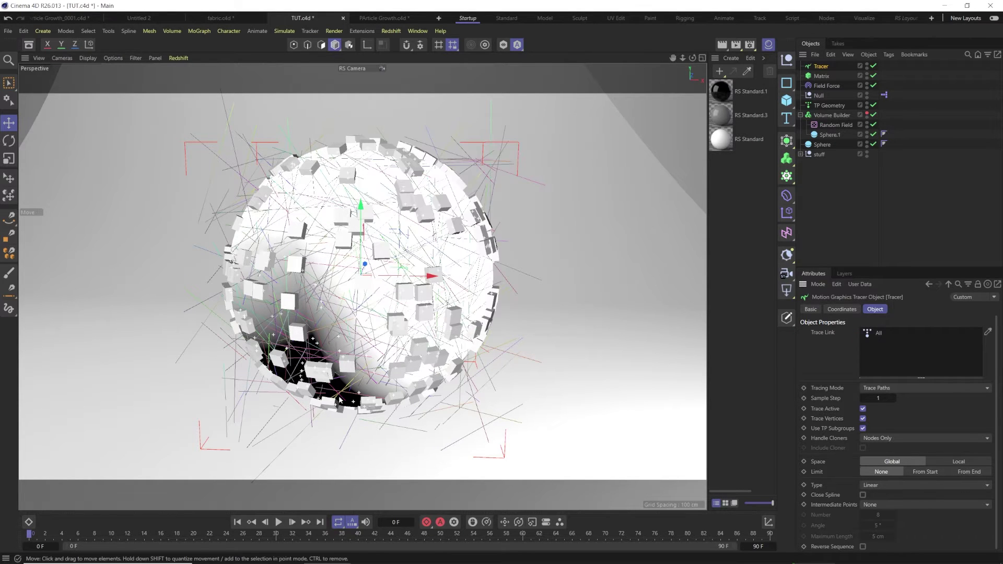
pyautogui.click(278, 522)
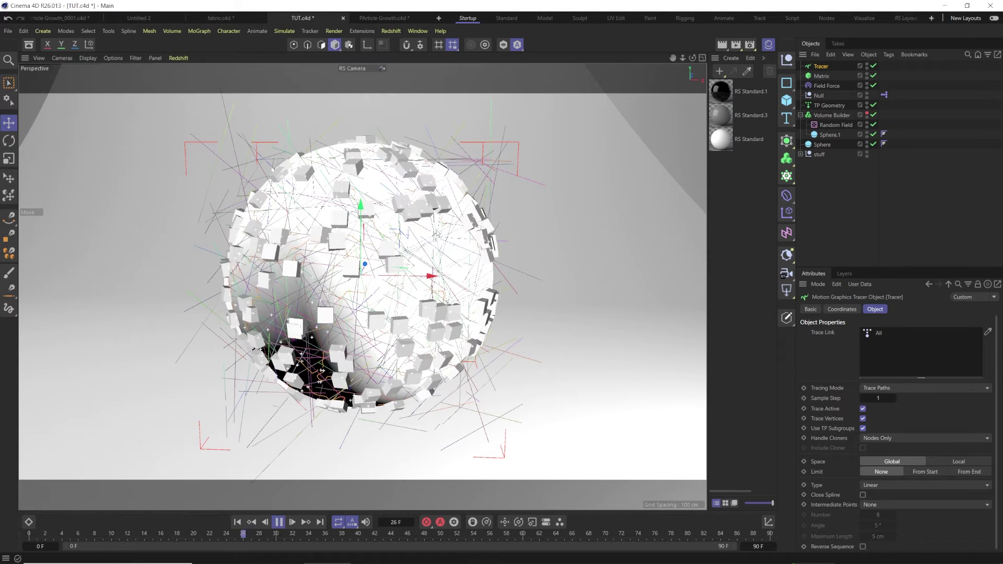
# - Switch the viewport display to Quick Shading and stop the playback
pyautogui.click(88, 58)
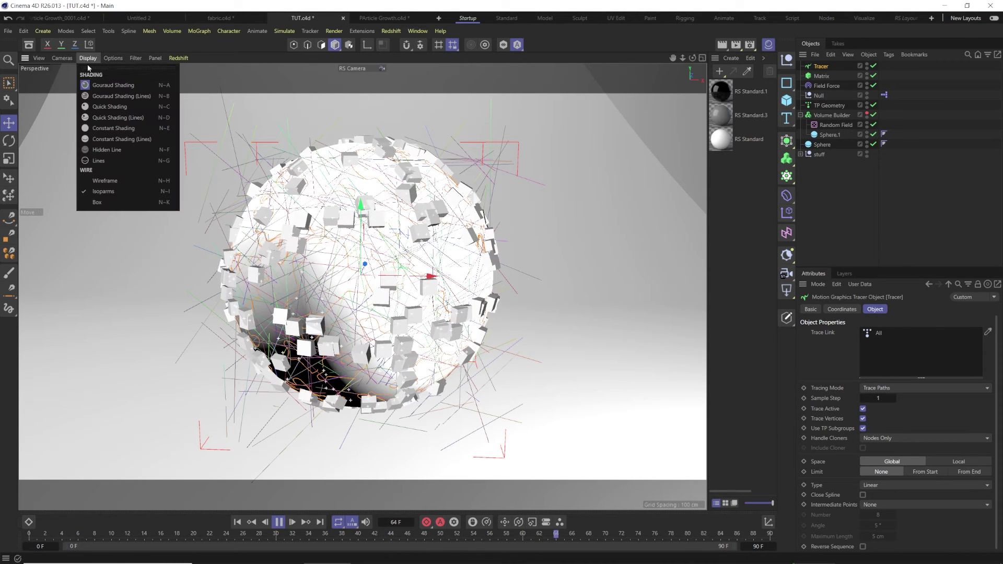
pyautogui.click(95, 108)
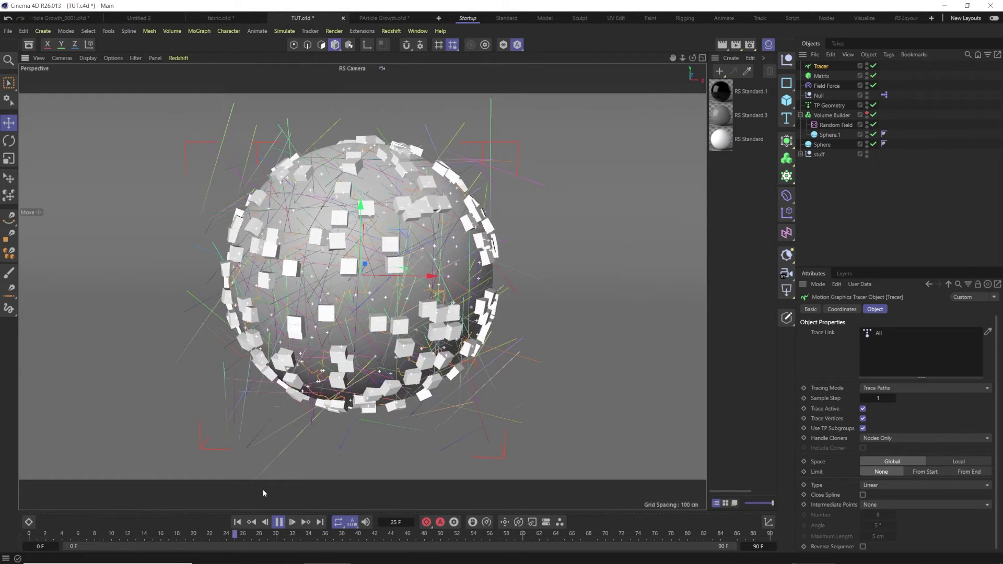
pyautogui.click(280, 522)
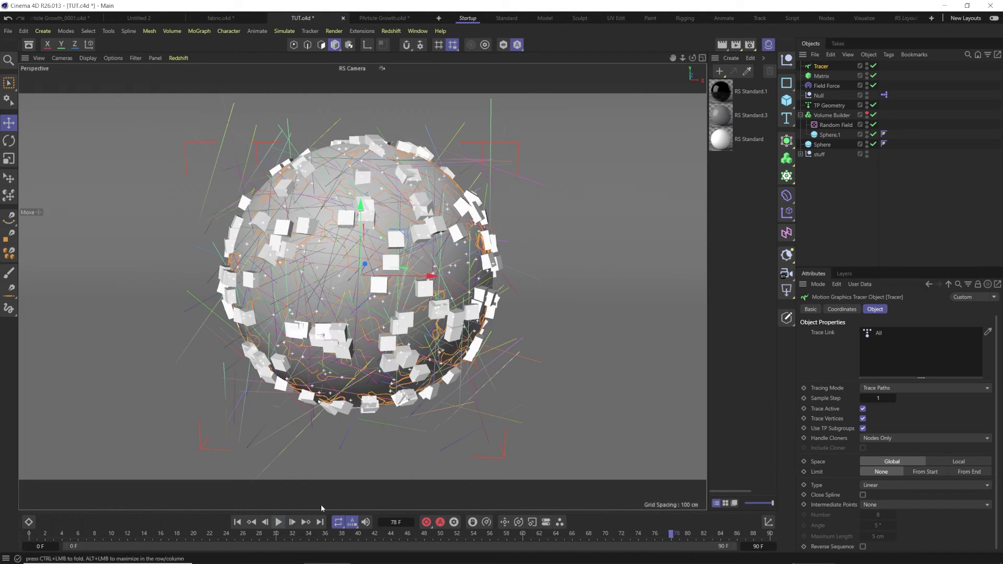
# - Set the Random Field's noise scale to 1000 % and replay the simulation from the first frame
pyautogui.click(830, 125)
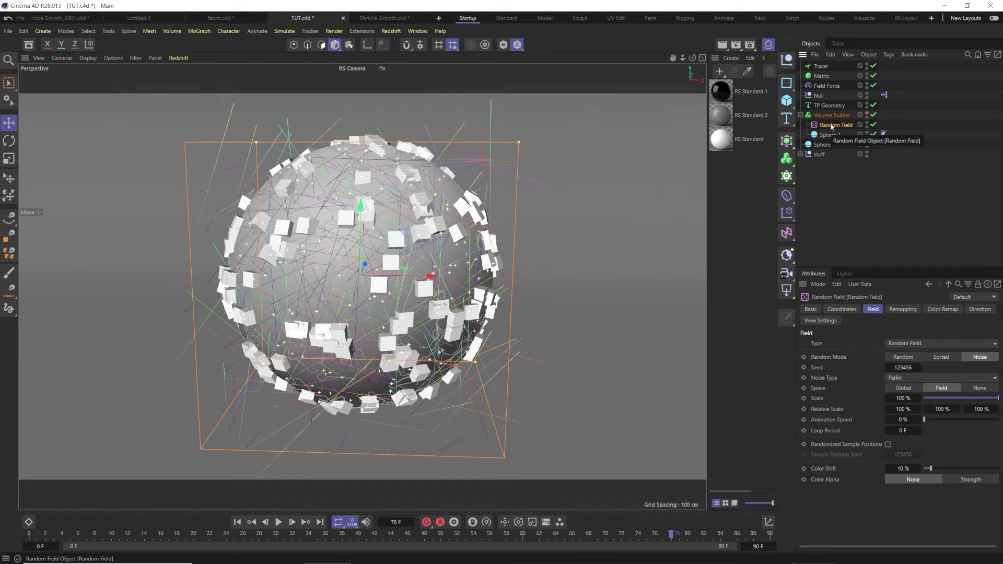
pyautogui.doubleClick(899, 398)
pyautogui.press('BackSpace')
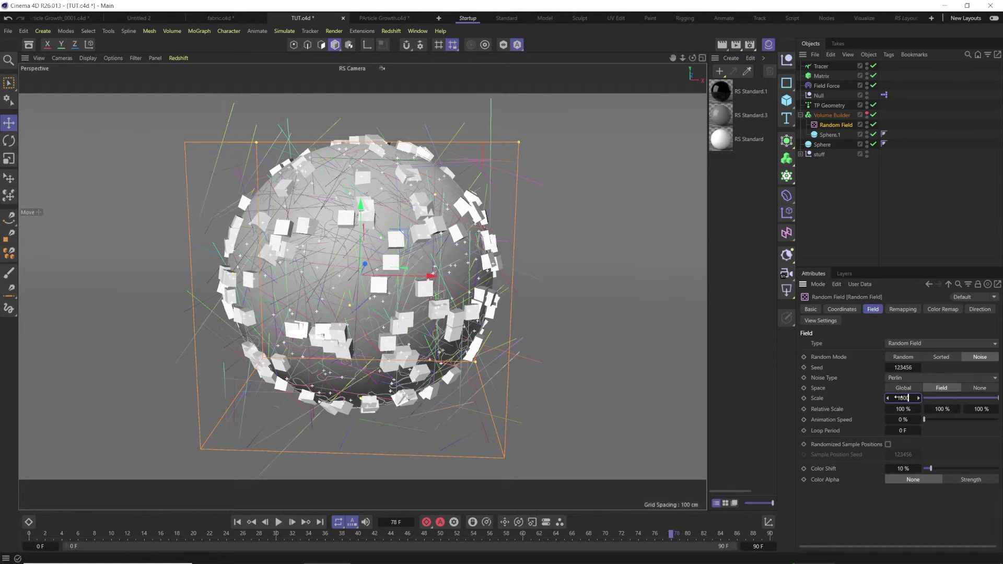
pyautogui.write('1000')
pyautogui.press('Return')
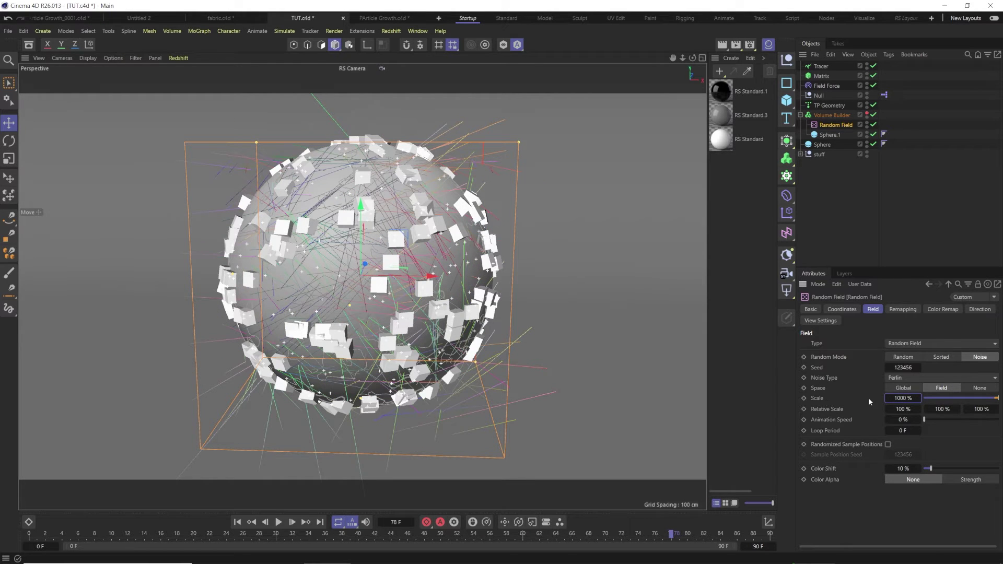
pyautogui.click(238, 522)
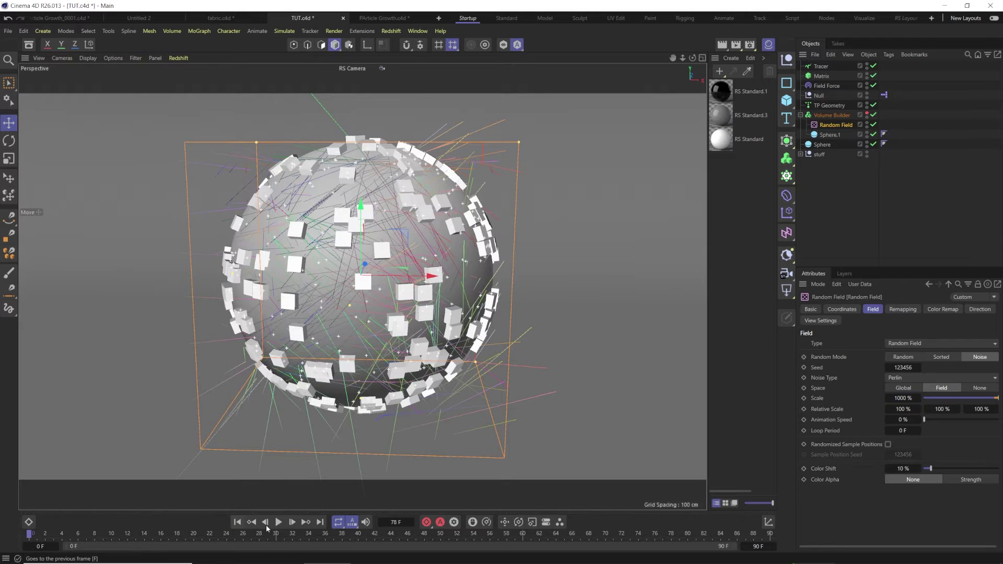
pyautogui.click(280, 523)
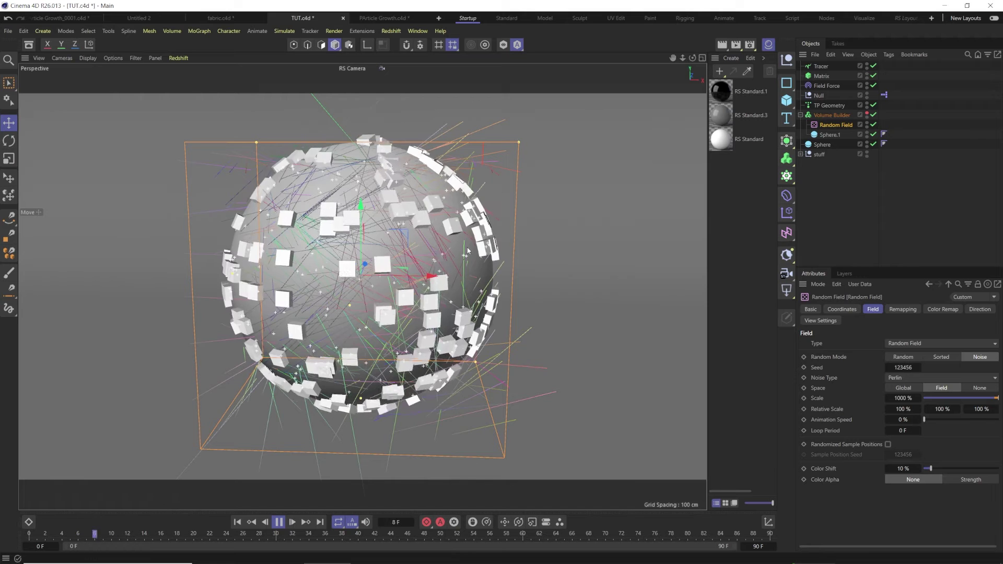
pyautogui.click(279, 523)
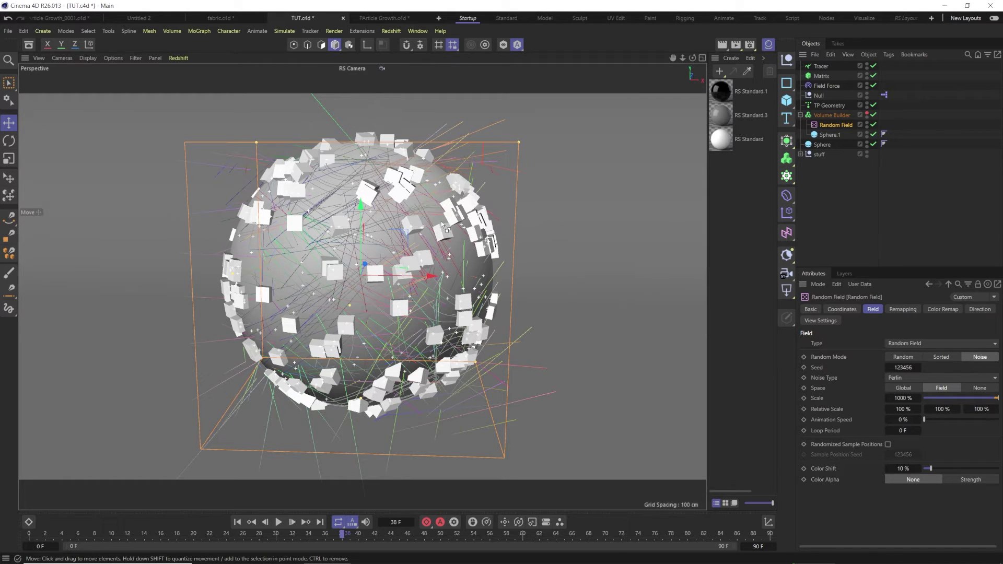
# - Set the project frame rate to 24 FPS and extend the timeline's end to 240 F
pyautogui.hotkey('ctrl', 'd')
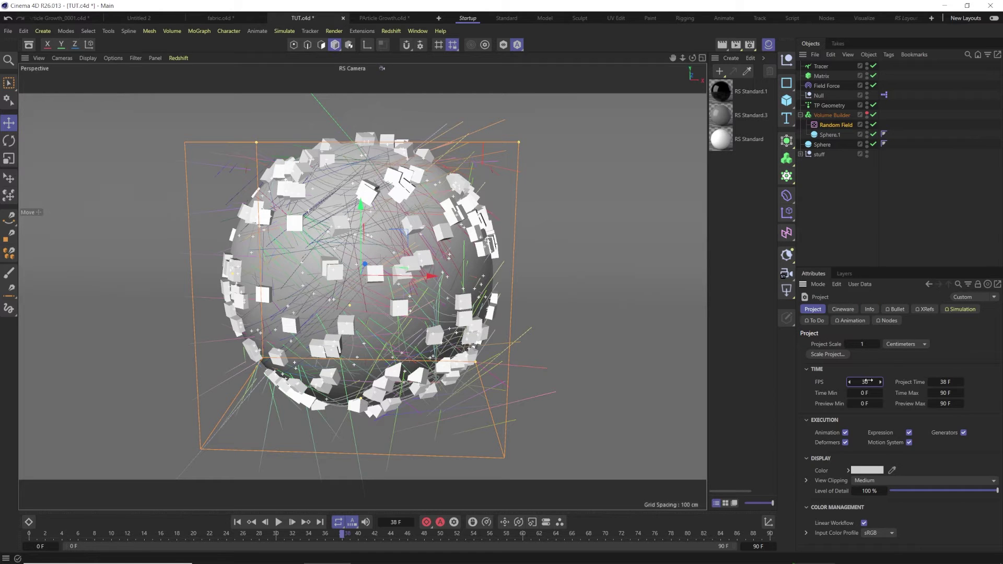
pyautogui.write('24')
pyautogui.press('Return')
pyautogui.click(757, 547)
pyautogui.write('24')
pyautogui.press('Return')
# - Play the simulation from the first frame to check the particle paths, stopping around frame 132
pyautogui.click(237, 522)
pyautogui.click(279, 523)
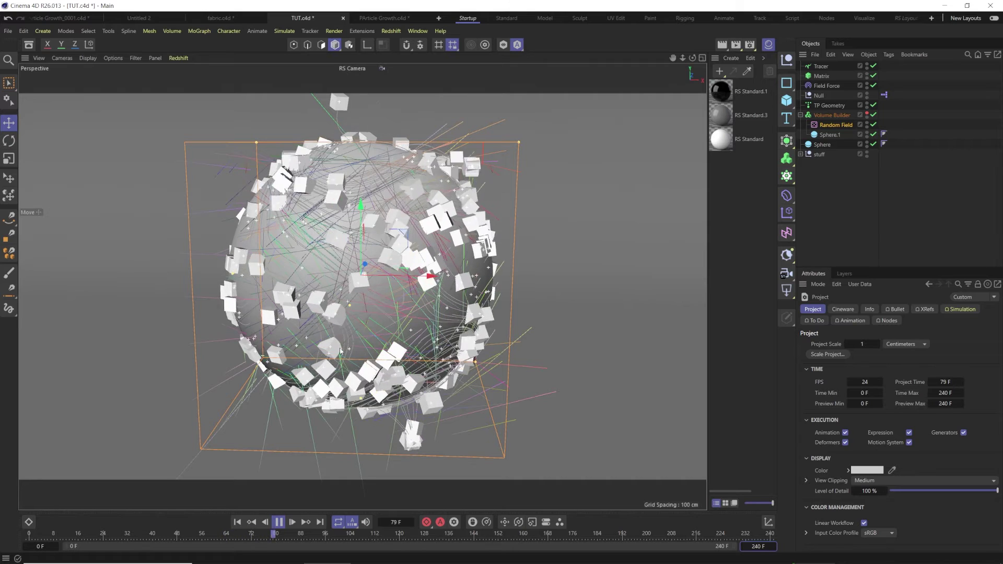
pyautogui.click(278, 522)
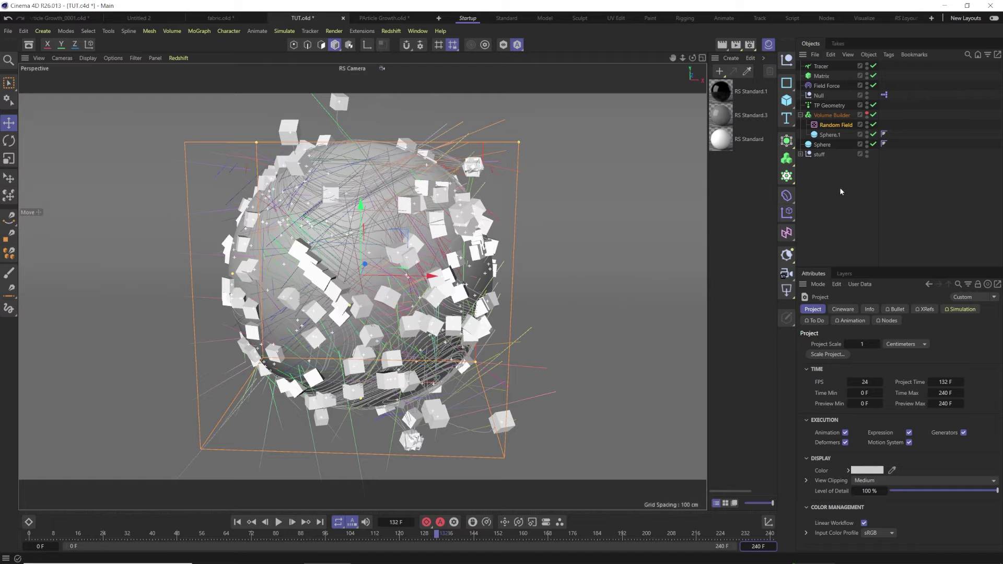
# - Render in the Redshift RenderView, apply the RS Standard.3 material to the Tracer and both spheres, and close the RenderView
pyautogui.click(392, 31)
pyautogui.click(402, 109)
pyautogui.click(424, 137)
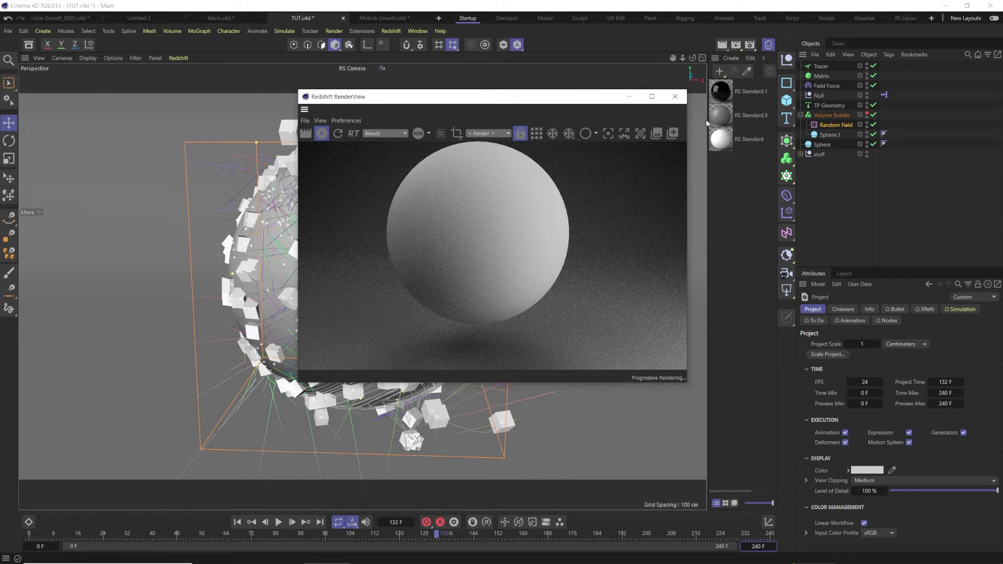
pyautogui.moveTo(725, 116); pyautogui.dragTo(826, 67)
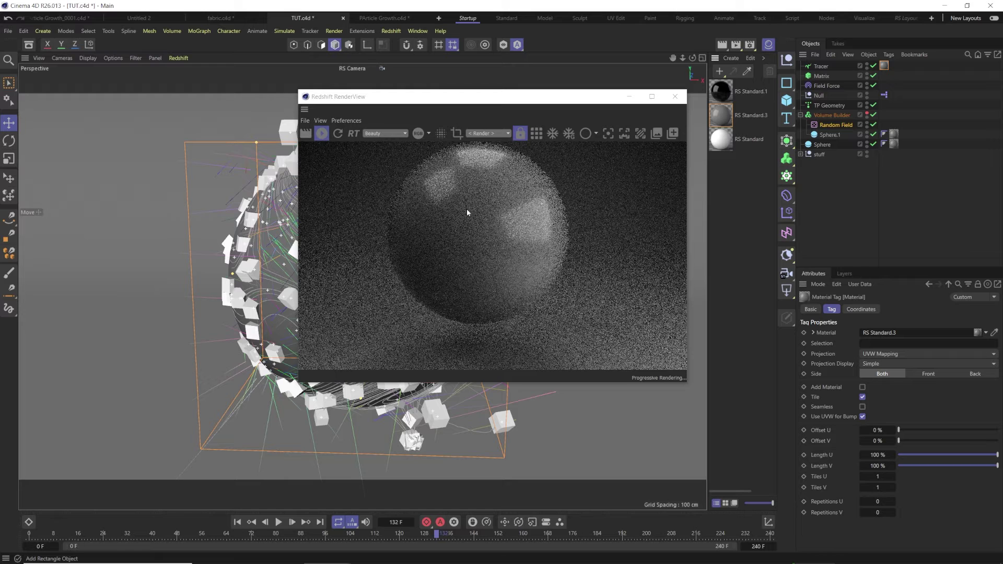
pyautogui.click(674, 98)
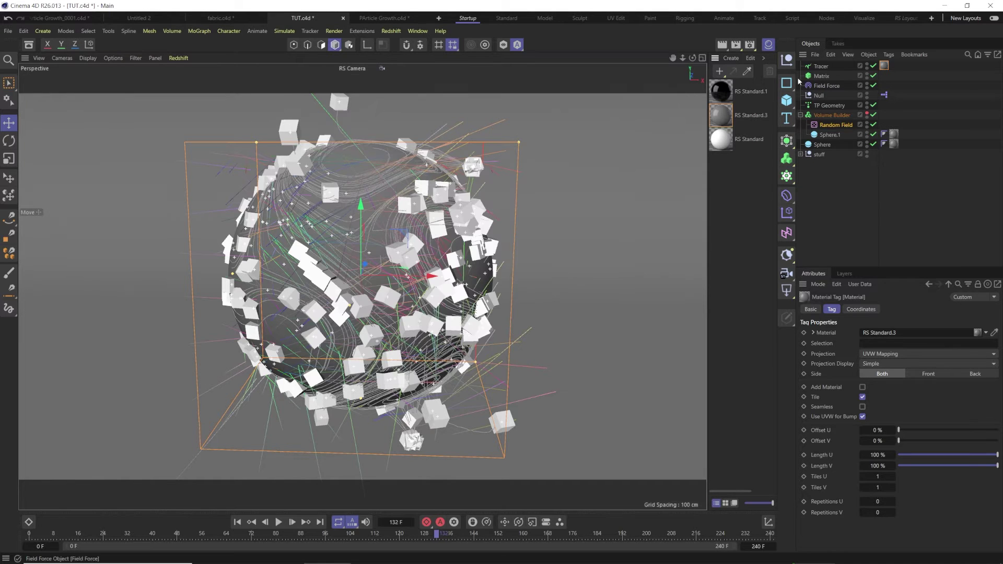
# - Add a Redshift Object render tag to the Tracer and set its curve mode to Capsules
pyautogui.rightClick(827, 65)
pyautogui.moveTo(859, 166)
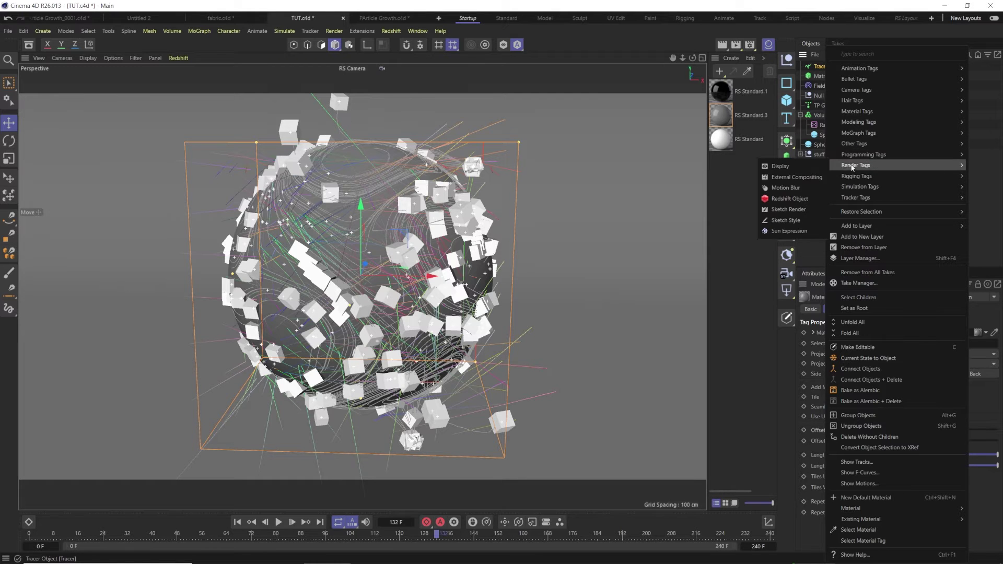
pyautogui.click(790, 199)
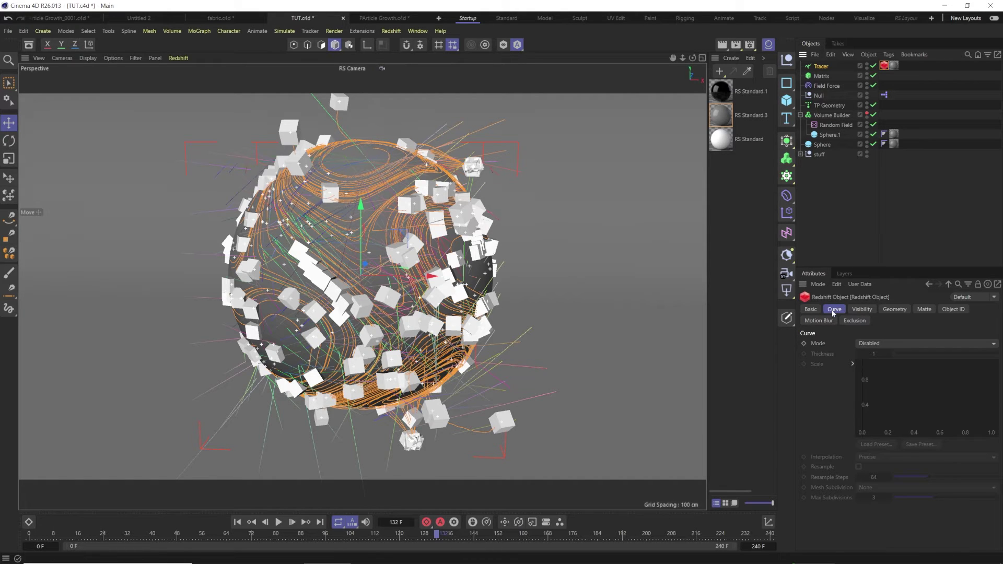
pyautogui.click(869, 344)
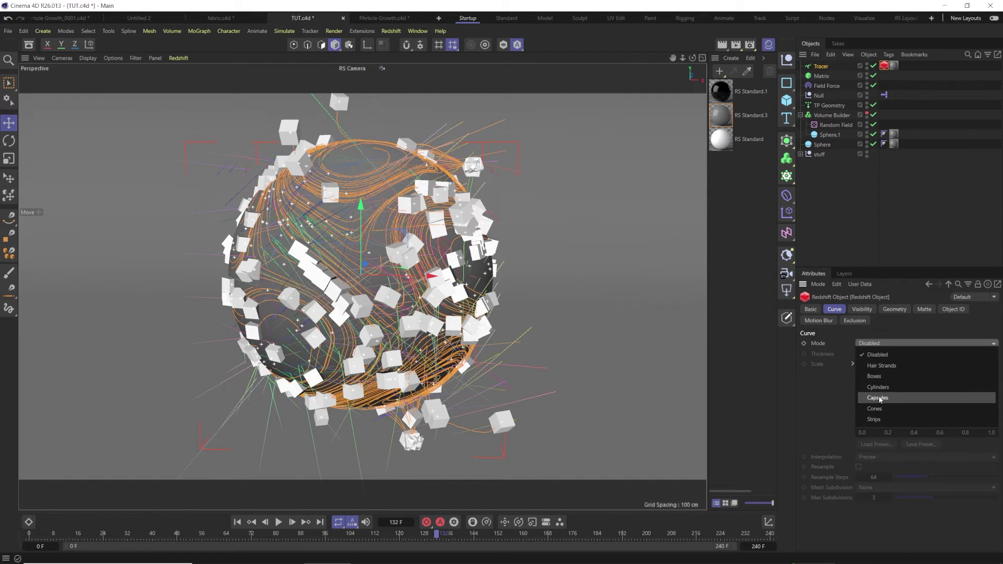
pyautogui.click(881, 399)
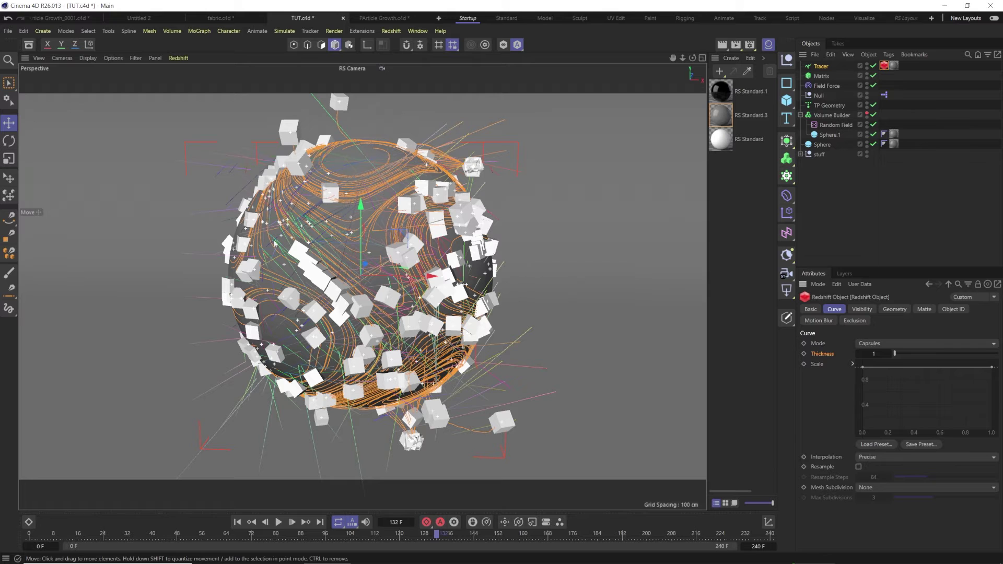
# - Render the scene in the Redshift RenderView and examine the traced curves on the sphere up close
pyautogui.click(387, 31)
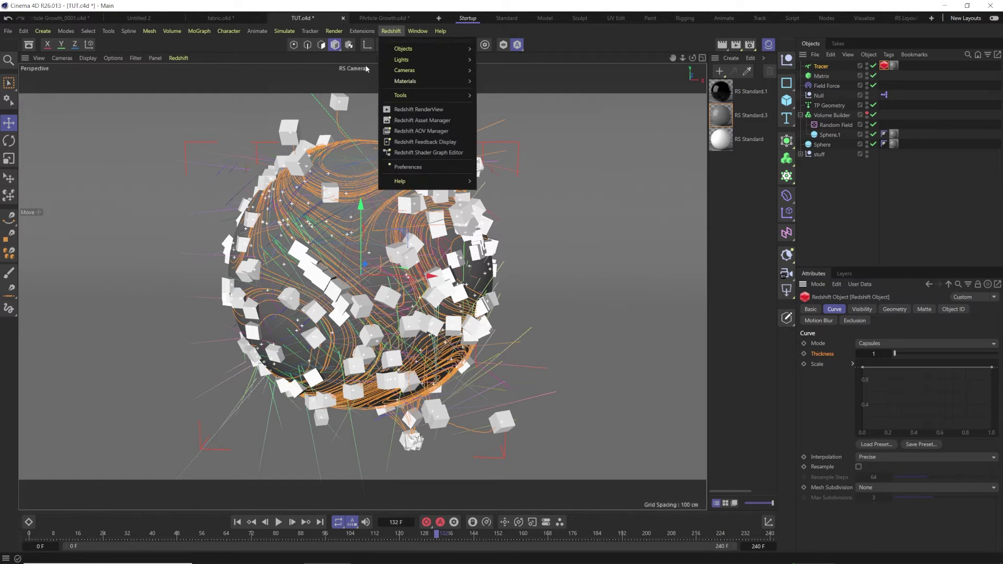
pyautogui.click(418, 112)
pyautogui.click(421, 141)
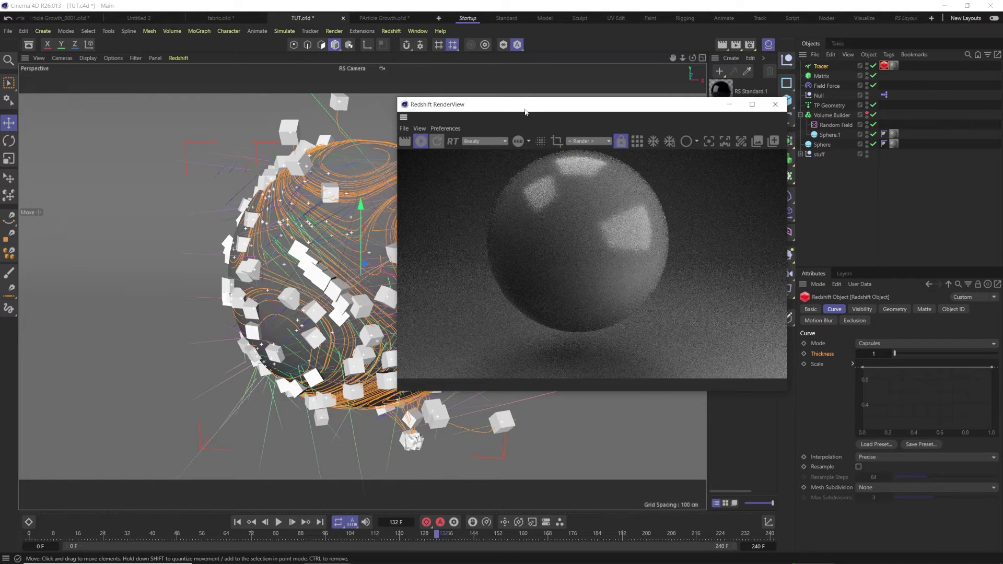
pyautogui.moveTo(532, 105); pyautogui.dragTo(396, 95)
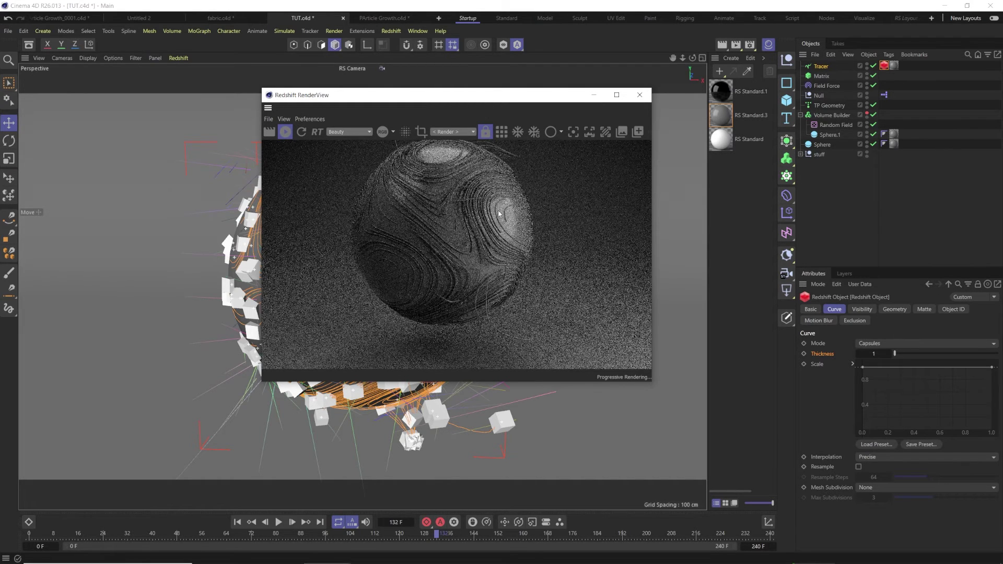
pyautogui.moveTo(437, 206); pyautogui.dragTo(443, 268)
pyautogui.scroll(5, 444, 269)
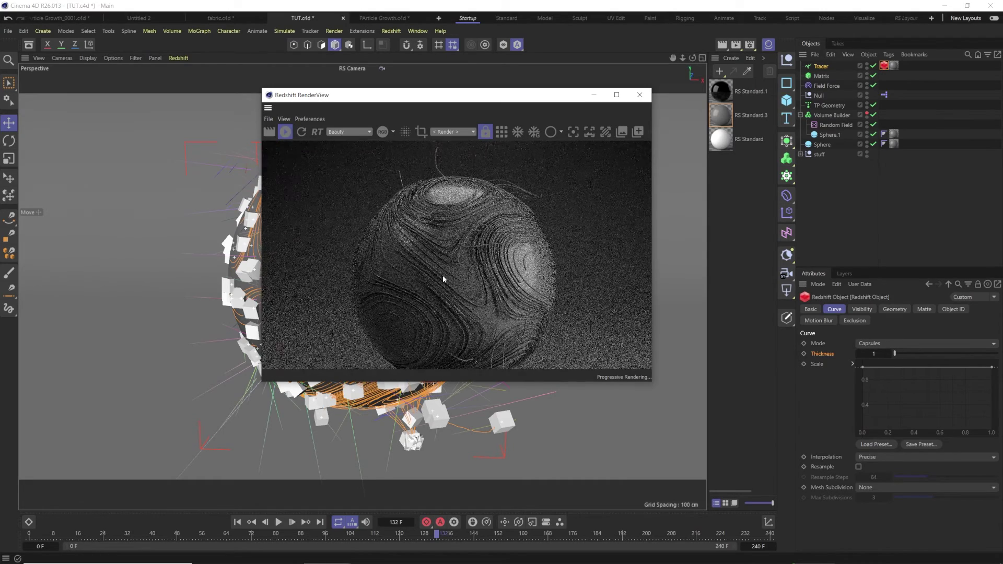
pyautogui.scroll(3, 529, 272)
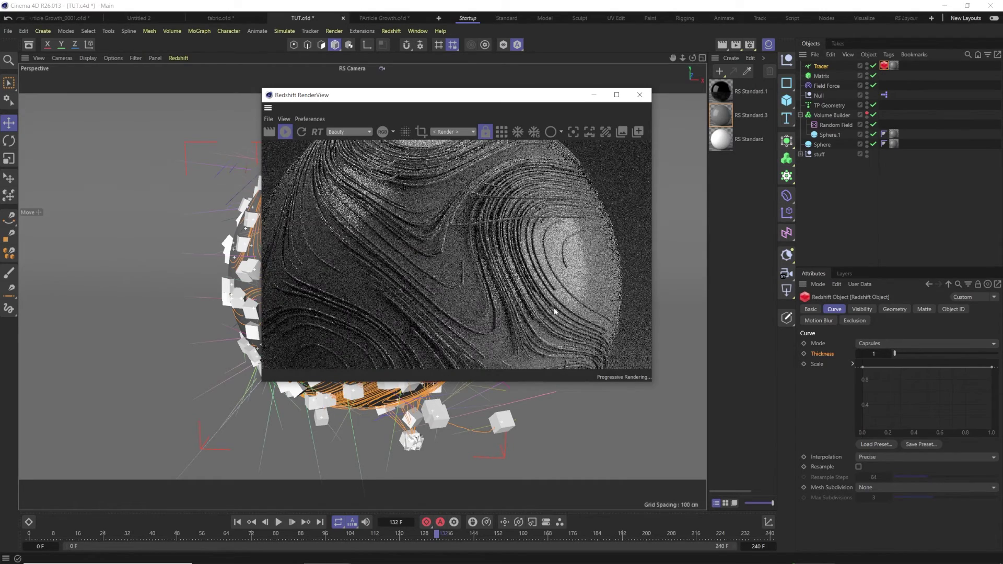
pyautogui.scroll(-6, 502, 241)
# - Try a curve thickness of 5 on the Tracer's Redshift Object tag and set it back to 1
pyautogui.moveTo(450, 98); pyautogui.dragTo(513, 79)
pyautogui.click(871, 354)
pyautogui.write('5')
pyautogui.press('Return')
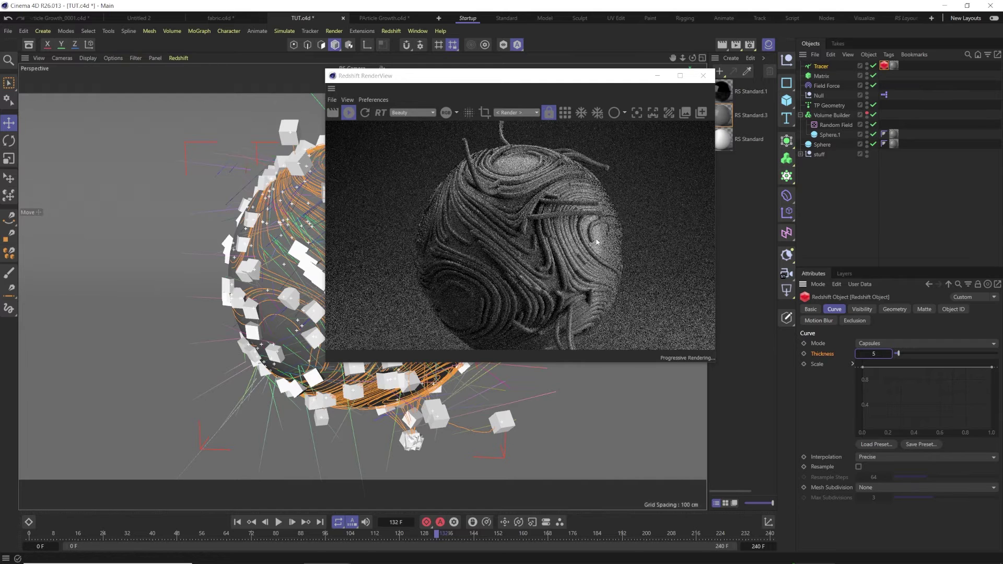
pyautogui.doubleClick(877, 354)
pyautogui.write('1')
pyautogui.press('Return')
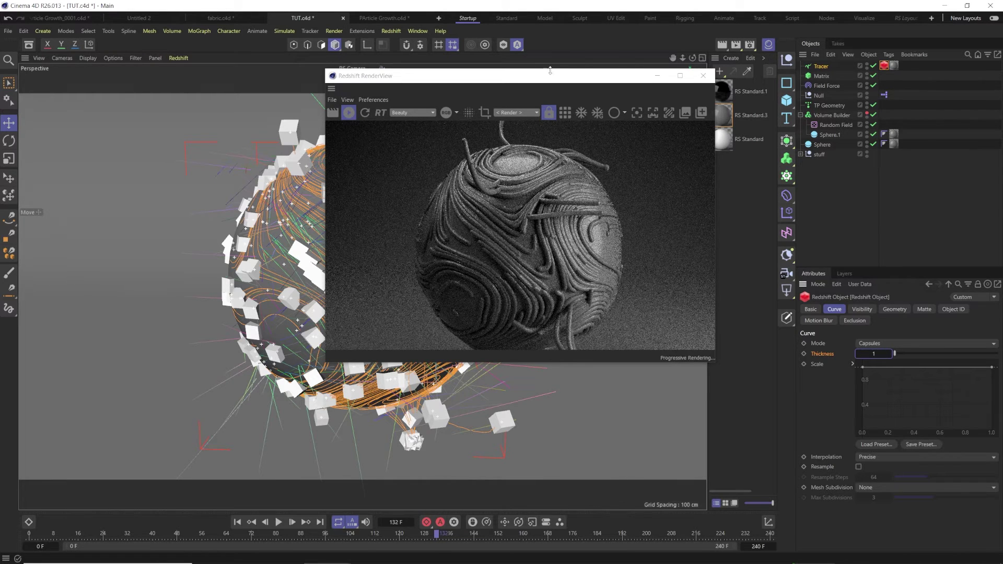
# - Close the RenderView and replay the simulation from the first frame, stopping around frame 148
pyautogui.moveTo(551, 70); pyautogui.dragTo(705, 87)
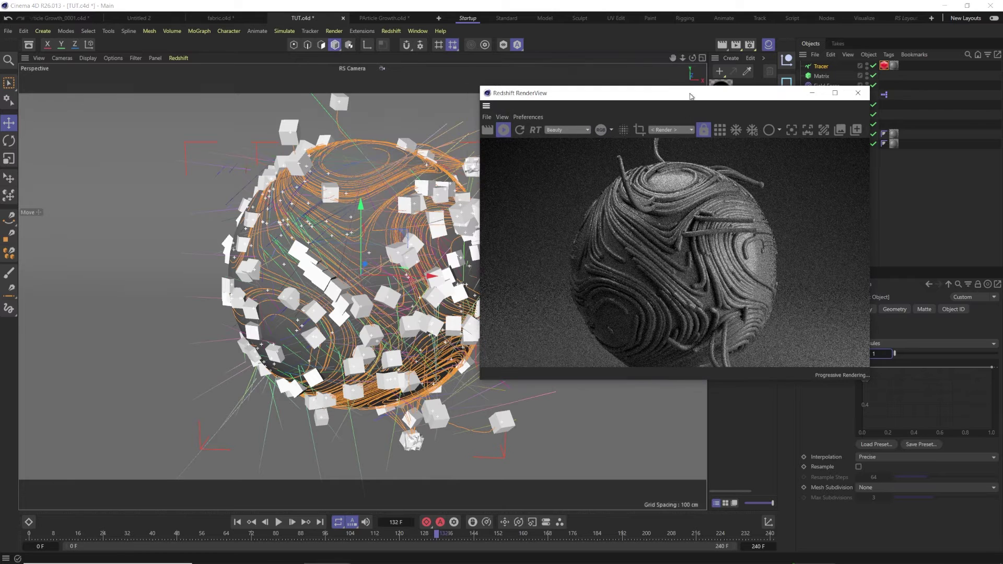
pyautogui.click(858, 93)
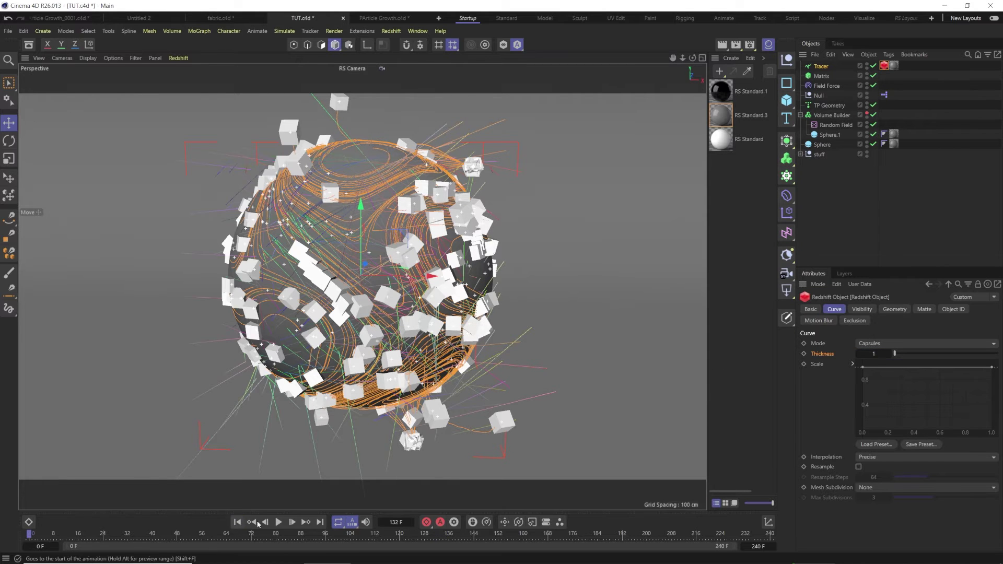
pyautogui.click(278, 522)
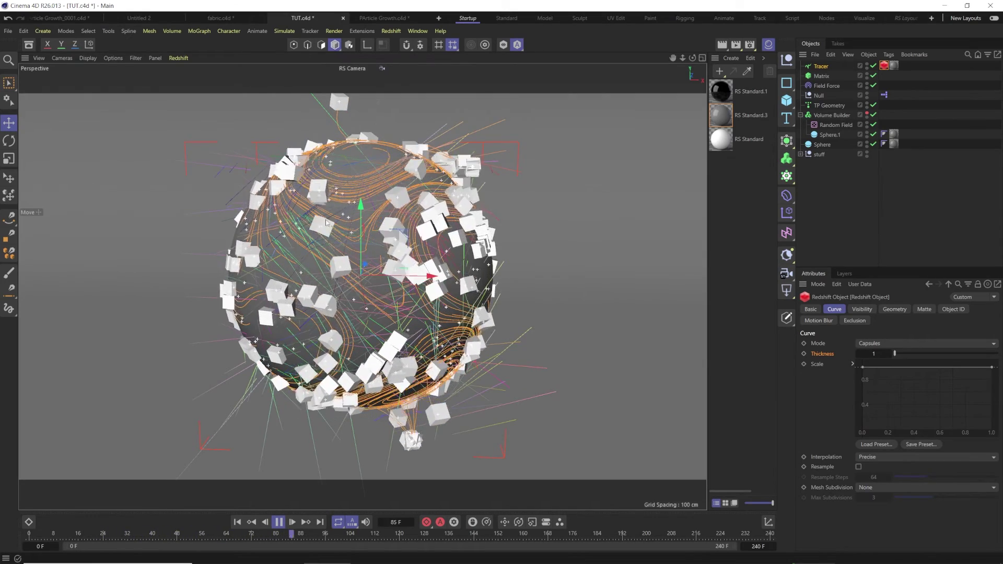
pyautogui.click(279, 522)
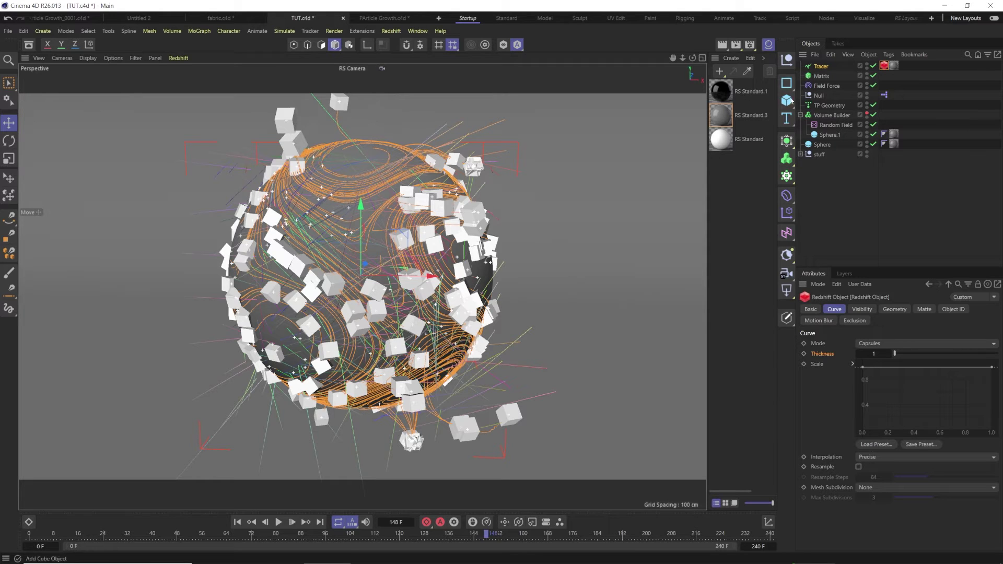
# - Add a Circle spline with a radius of 2 cm
pyautogui.moveTo(787, 82); pyautogui.dragTo(864, 104)
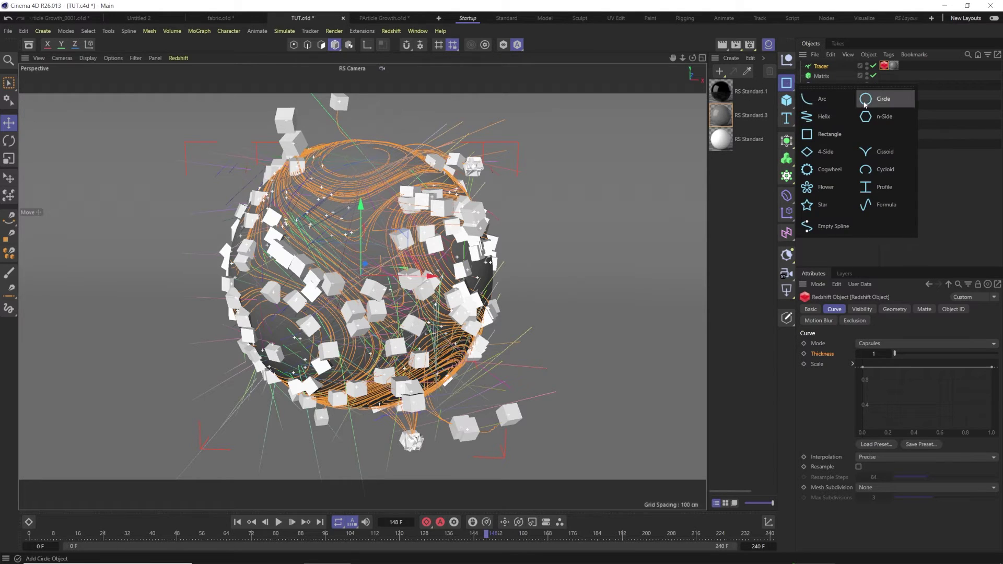
pyautogui.click(865, 100)
pyautogui.doubleClick(878, 352)
pyautogui.write('2')
pyautogui.press('Return')
# - Delete the Redshift Object tag from the Tracer
pyautogui.click(884, 75)
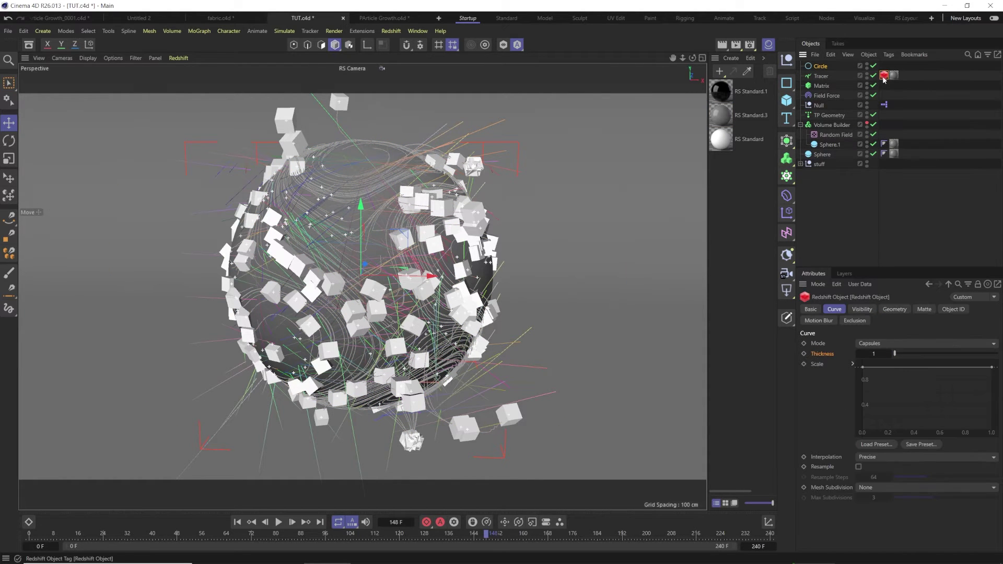
pyautogui.press('Delete')
# - Add a Sweep generator with the Circle as its profile and the Tracer nested below it as the path
pyautogui.click(826, 69)
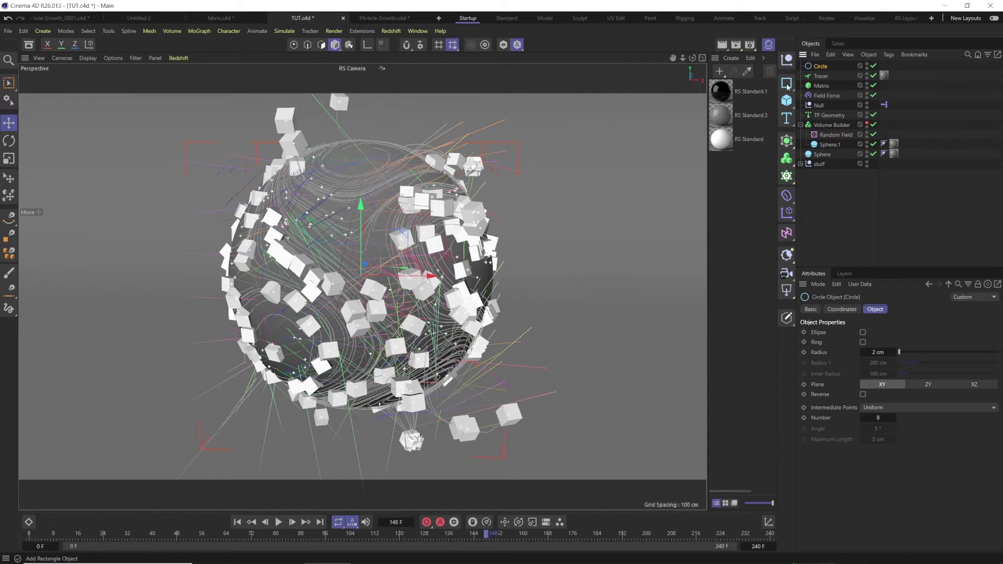
pyautogui.click(788, 144)
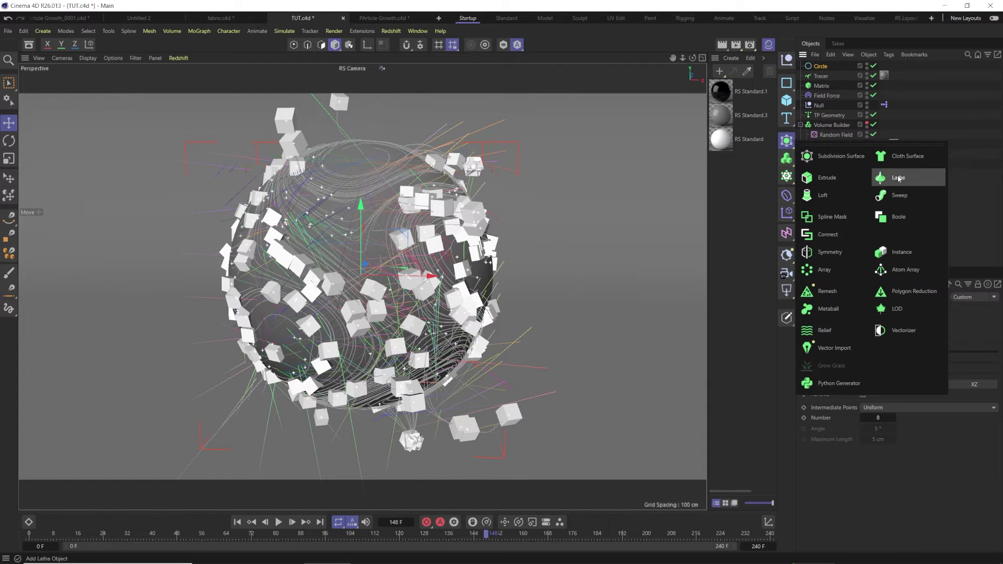
pyautogui.click(896, 197)
pyautogui.moveTo(823, 77)
pyautogui.mouseDown()
pyautogui.moveTo(824, 67)
pyautogui.moveTo(826, 82)
pyautogui.mouseUp()
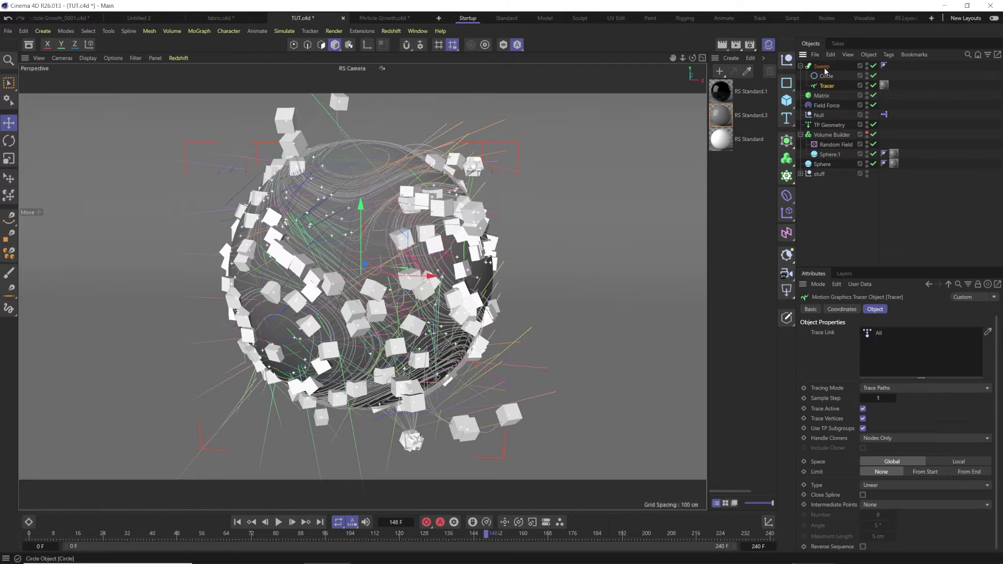
# - Replay the simulation from the first frame with the Sweep active and stop it around frame 44
pyautogui.click(825, 69)
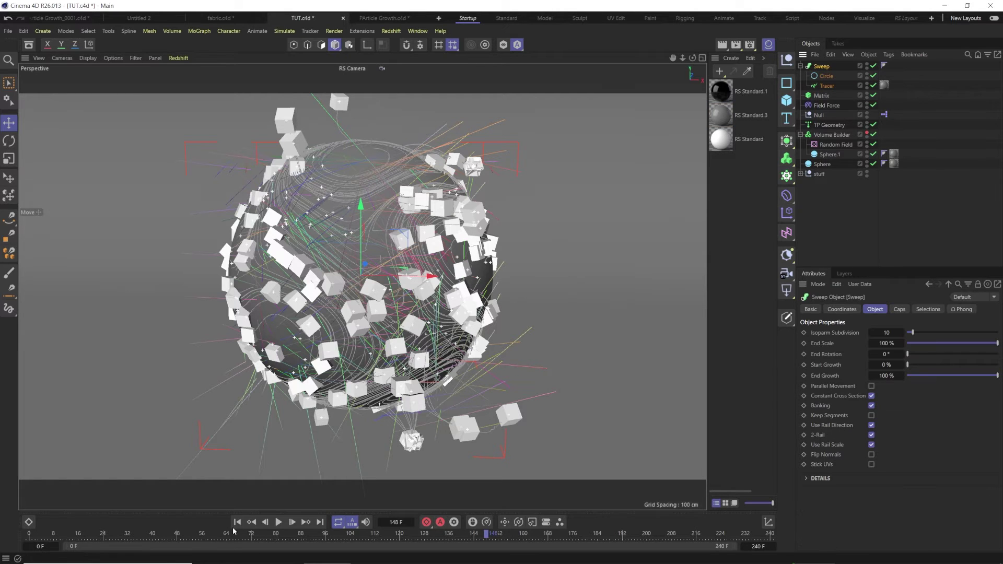
pyautogui.click(238, 522)
pyautogui.click(279, 522)
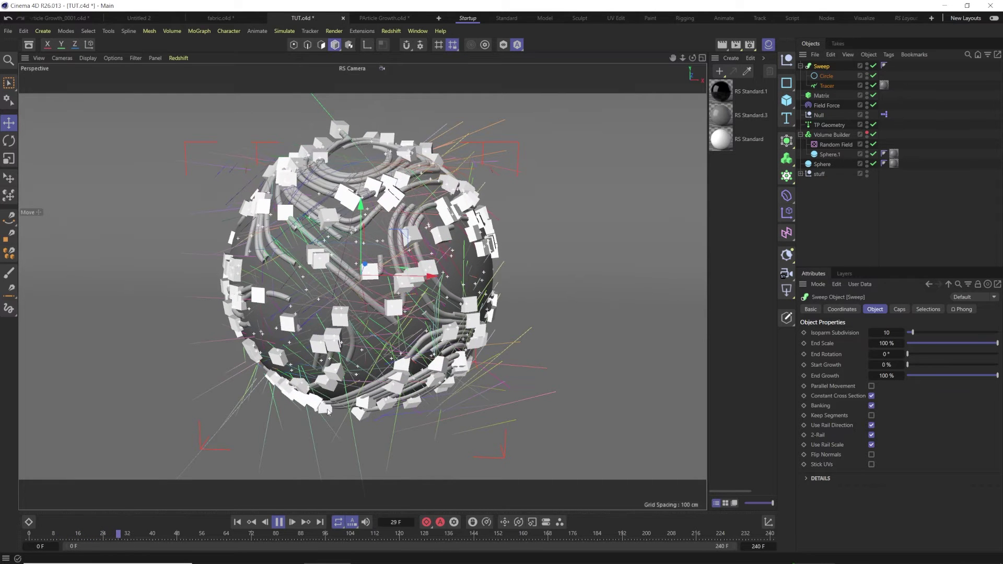
pyautogui.click(280, 522)
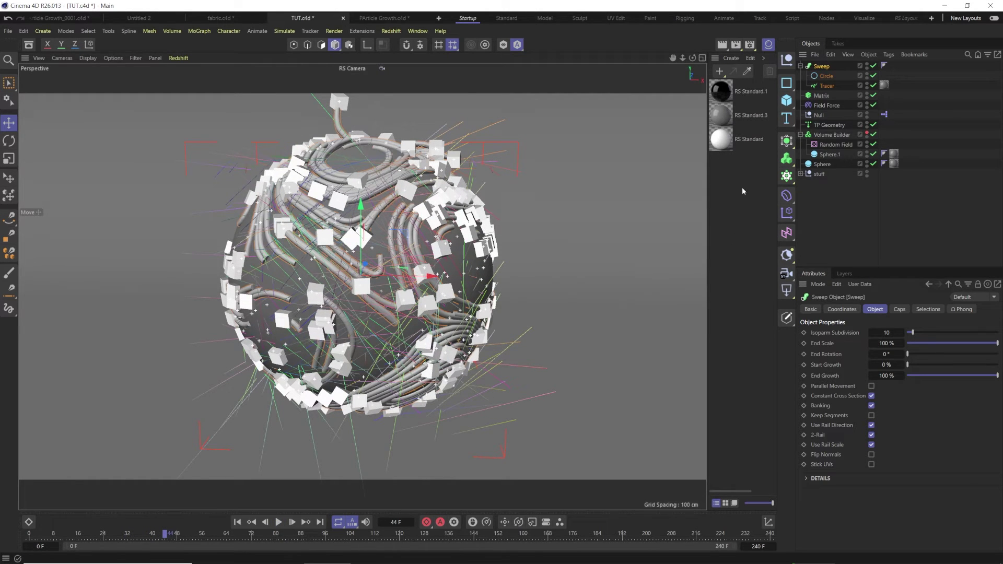
# - Move the Tracer out of the Sweep and delete the Sweep together with its Circle profile
pyautogui.moveTo(827, 87); pyautogui.dragTo(827, 93)
pyautogui.click(823, 69)
pyautogui.press('Delete')
# - Add a Redshift Object render tag to the Tracer and set its curve mode to Capsules
pyautogui.rightClick(824, 69)
pyautogui.moveTo(834, 169)
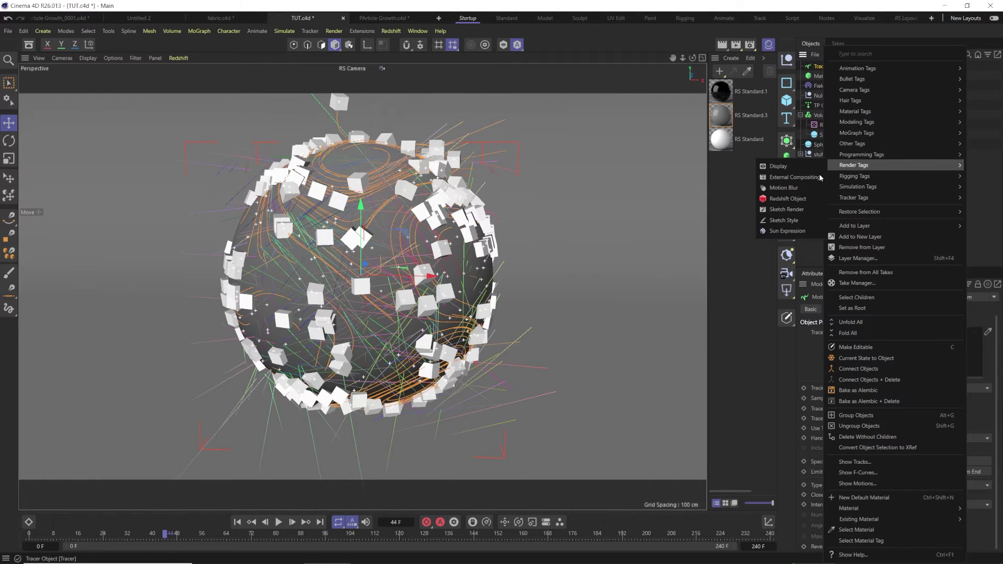
pyautogui.click(788, 199)
pyautogui.click(878, 344)
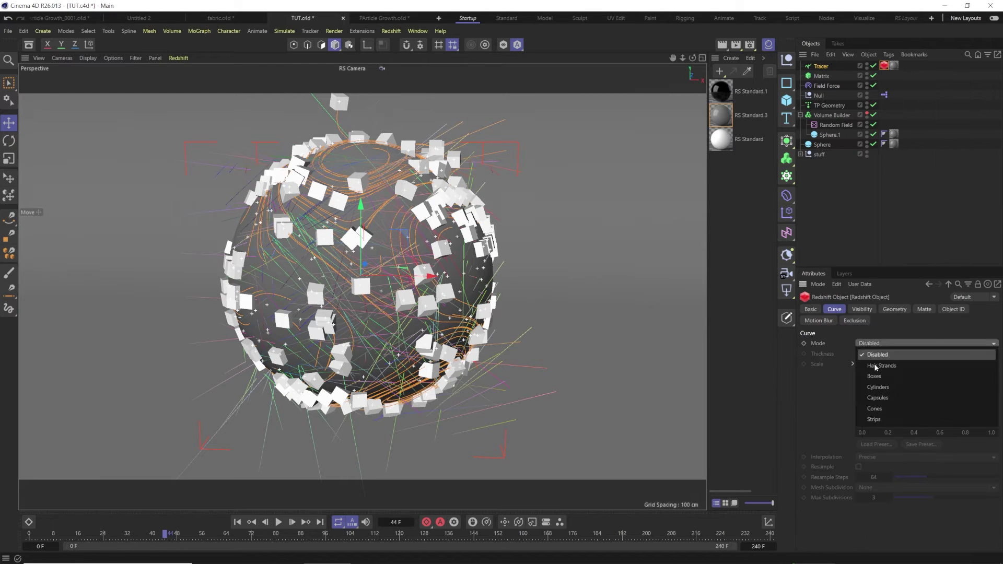
pyautogui.click(878, 398)
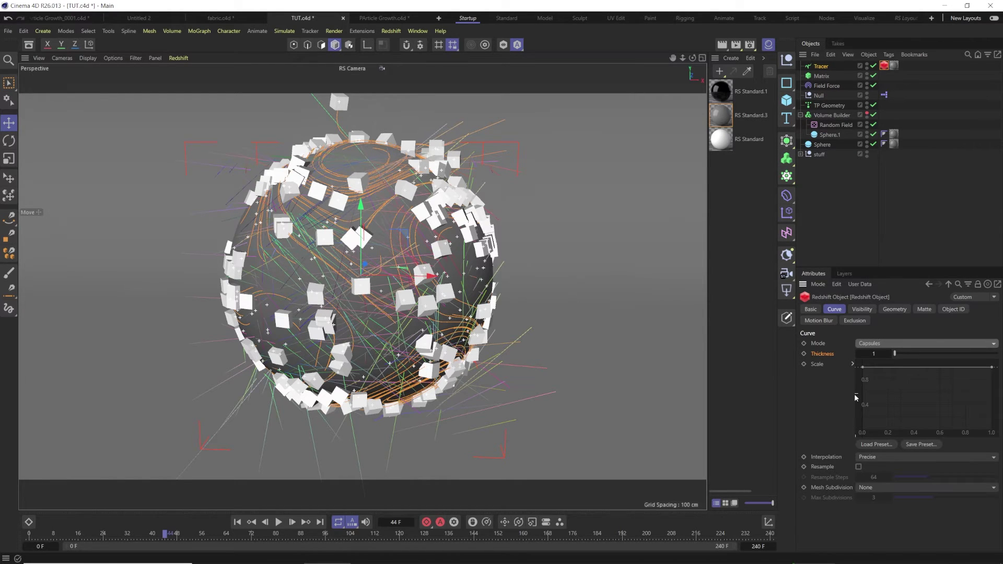
# - Replay the simulation from the first frame to about frame 70 and open the Redshift RenderView over the viewport
pyautogui.click(238, 523)
pyautogui.click(277, 522)
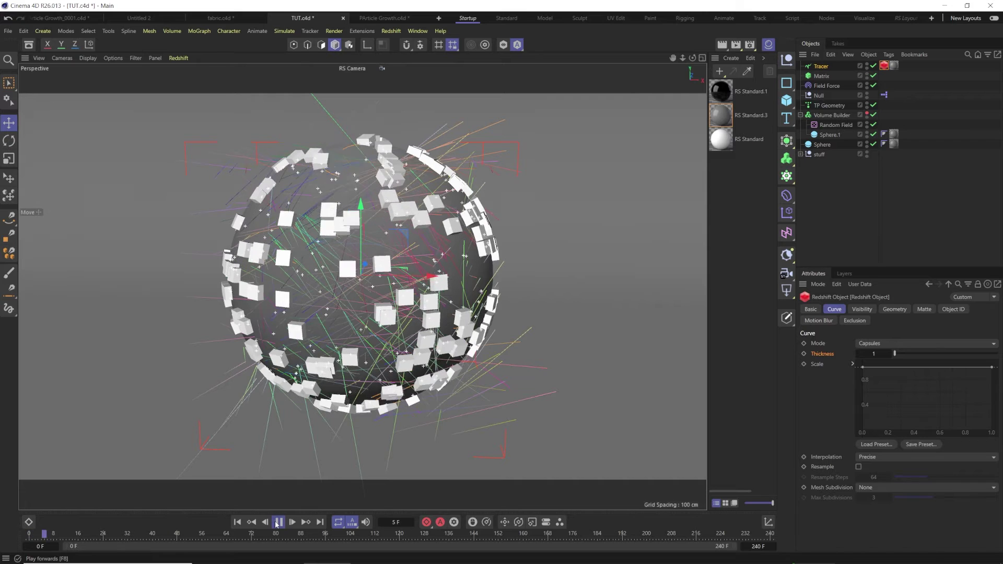
pyautogui.click(391, 30)
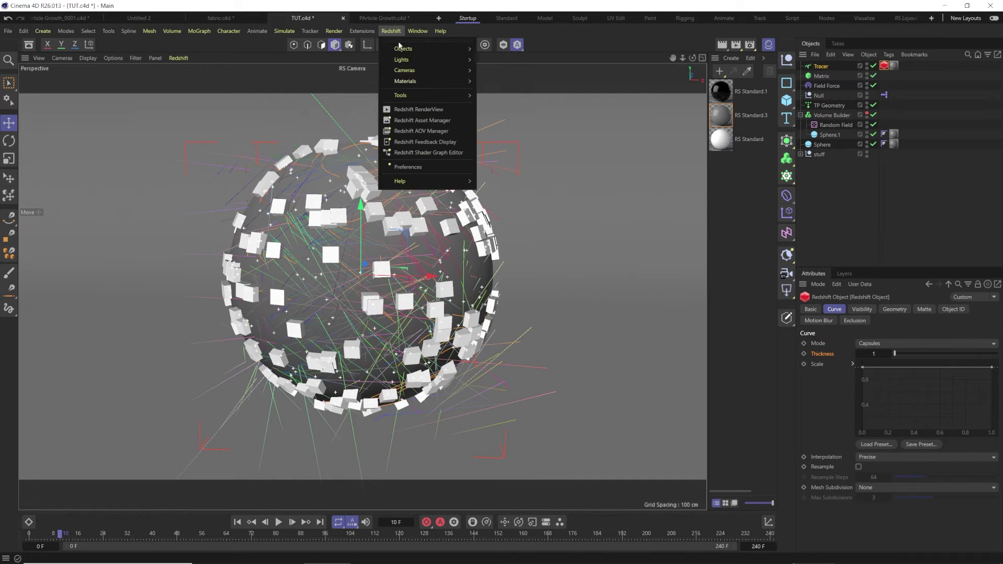
pyautogui.click(419, 109)
pyautogui.moveTo(554, 98); pyautogui.dragTo(349, 101)
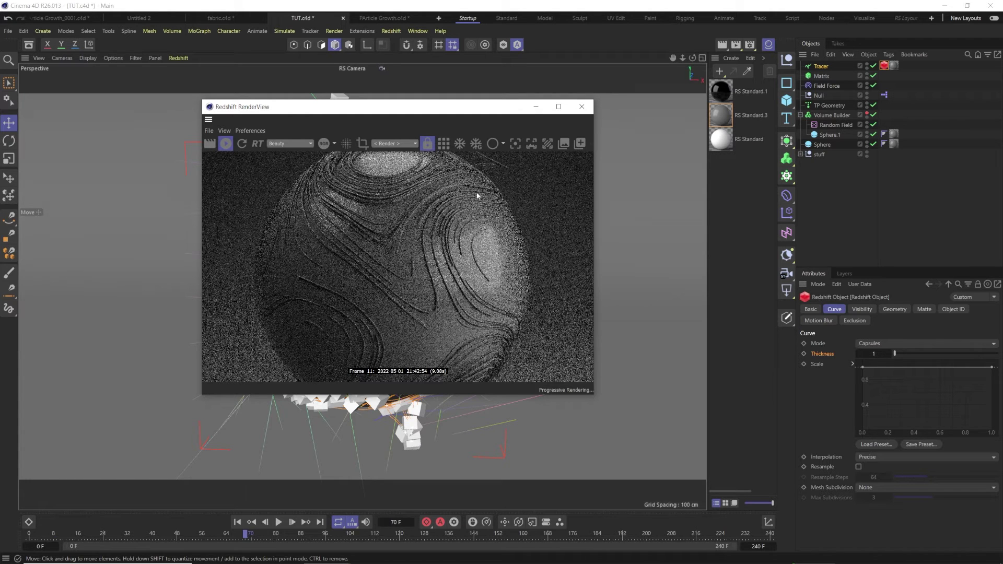
# - Set the curve thickness in the Tracer's Redshift Object tag to 2
pyautogui.click(874, 355)
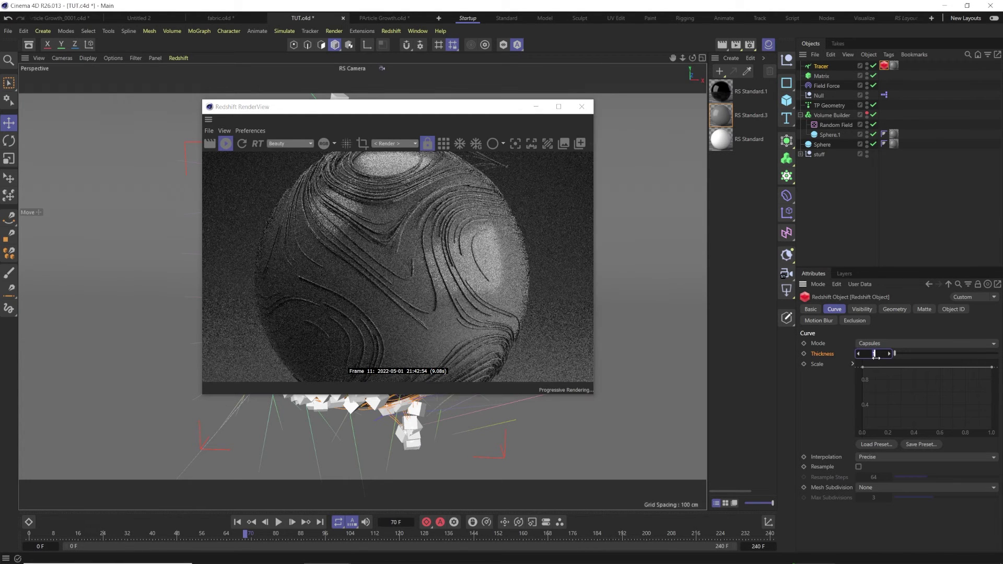
pyautogui.rightClick(911, 369)
pyautogui.click(906, 381)
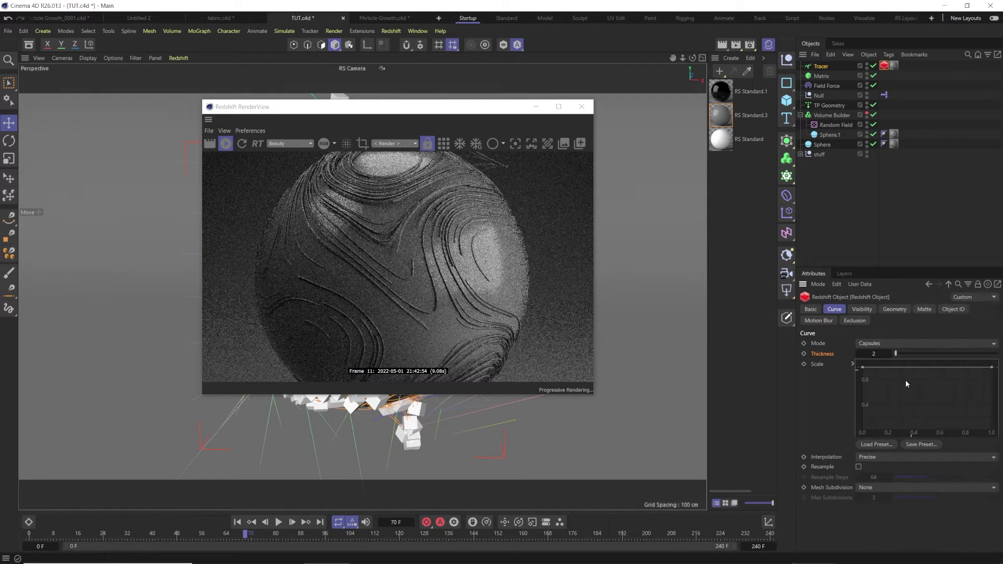
# - Reshape the curve Scale graph into an arch that tapers the strands to thin tips at both ends
pyautogui.click(882, 445)
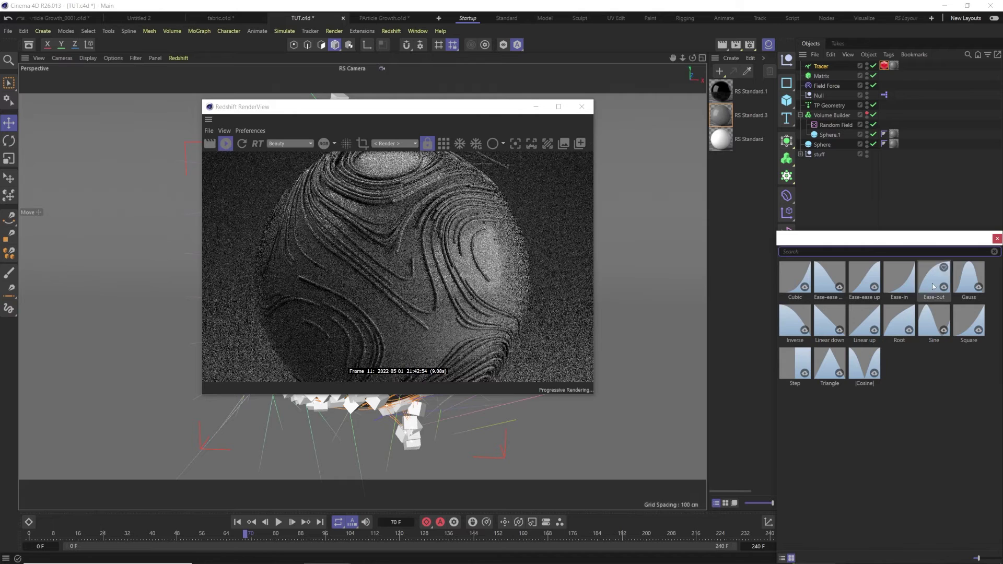
pyautogui.click(997, 239)
pyautogui.moveTo(863, 368); pyautogui.dragTo(851, 424)
pyautogui.moveTo(992, 369); pyautogui.dragTo(938, 399)
pyautogui.click(863, 426)
pyautogui.moveTo(894, 425); pyautogui.dragTo(903, 373)
pyautogui.click(992, 426)
pyautogui.moveTo(958, 401); pyautogui.dragTo(955, 371)
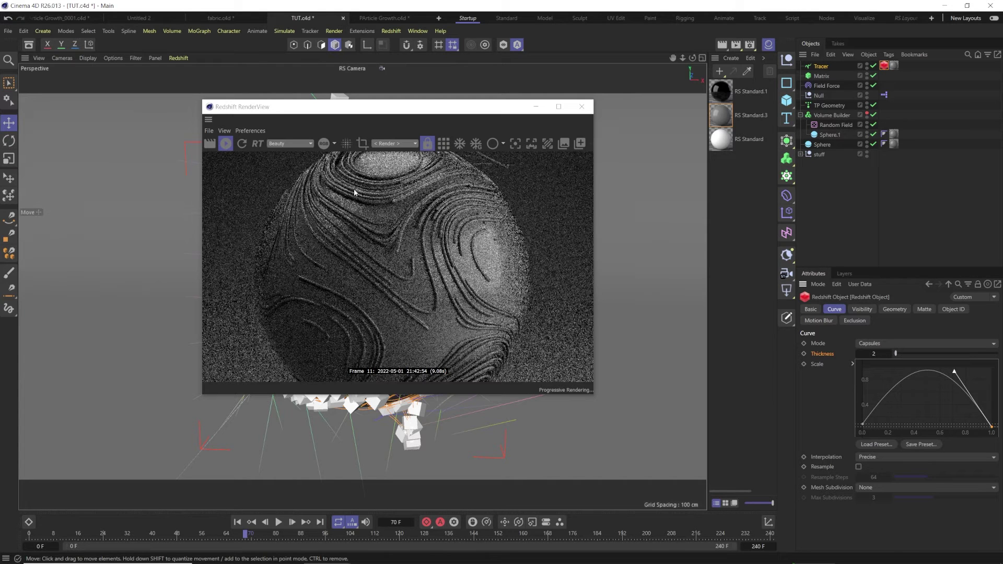
# - Refresh the render to check the tapered strands, close the RenderView and round out the Scale graph's arch
pyautogui.click(245, 145)
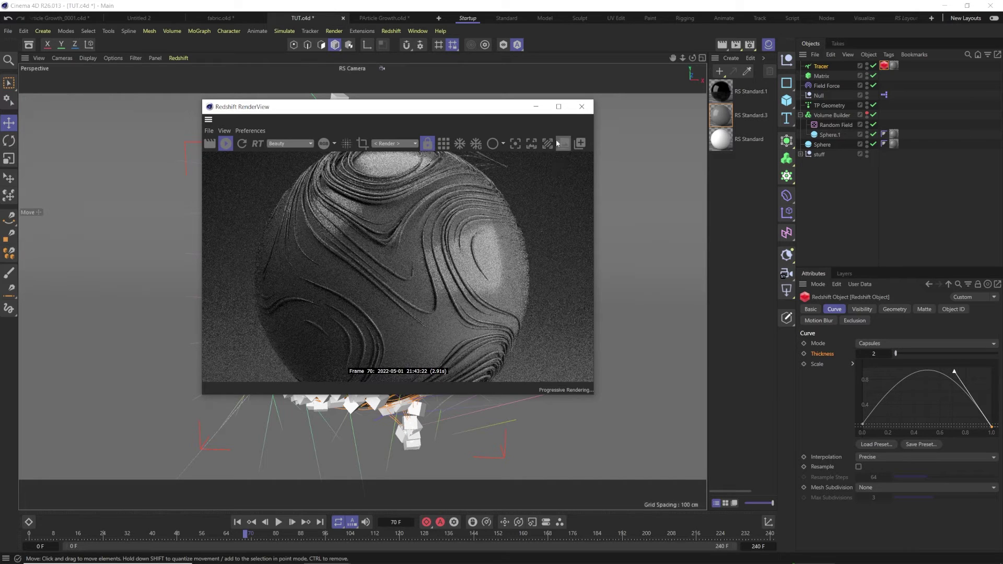
pyautogui.click(582, 107)
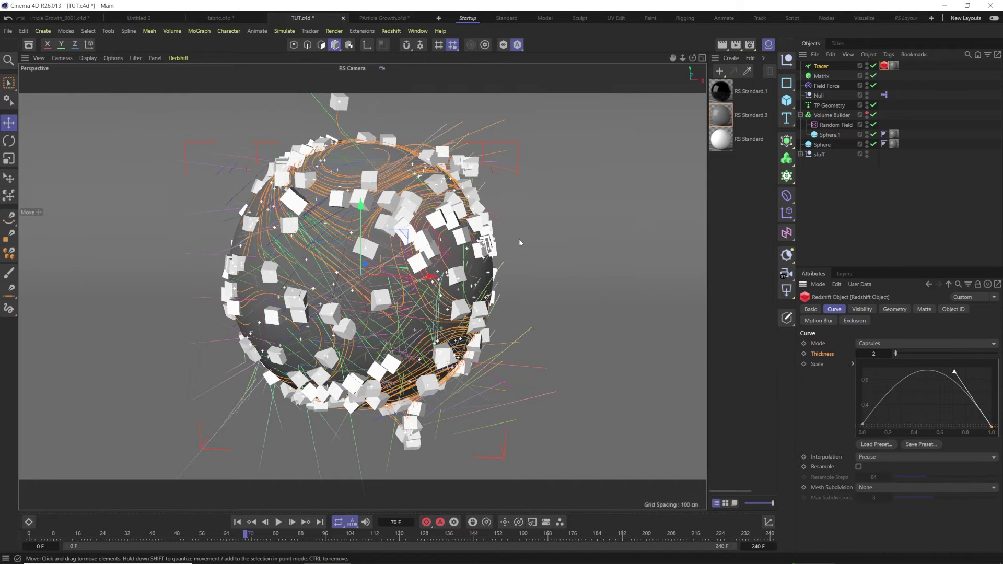
pyautogui.moveTo(955, 366); pyautogui.dragTo(974, 370)
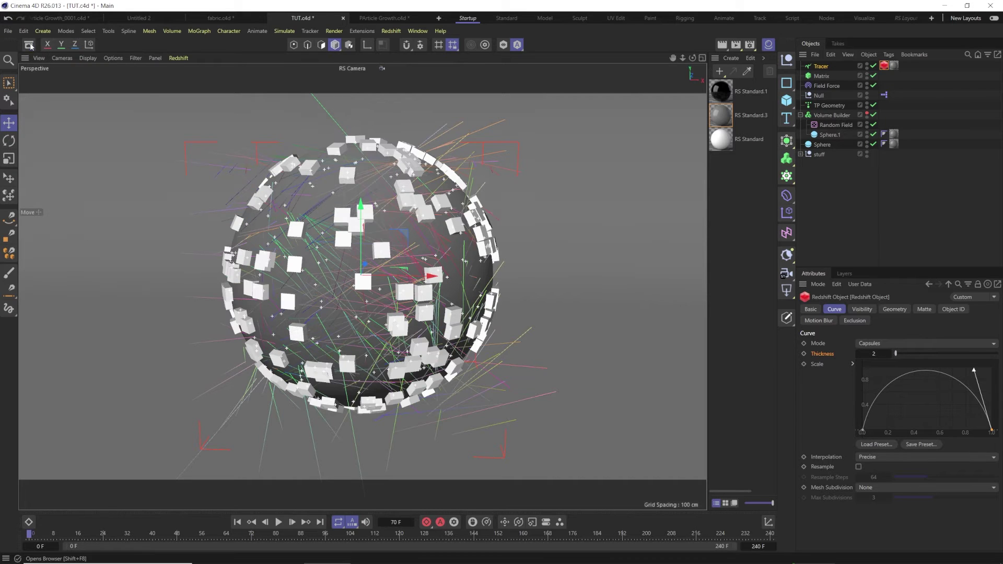
# - Assign the Brushed Gold material from the Metals assets to the Tracer and RS Standard.1 to the Sphere
pyautogui.click(29, 45)
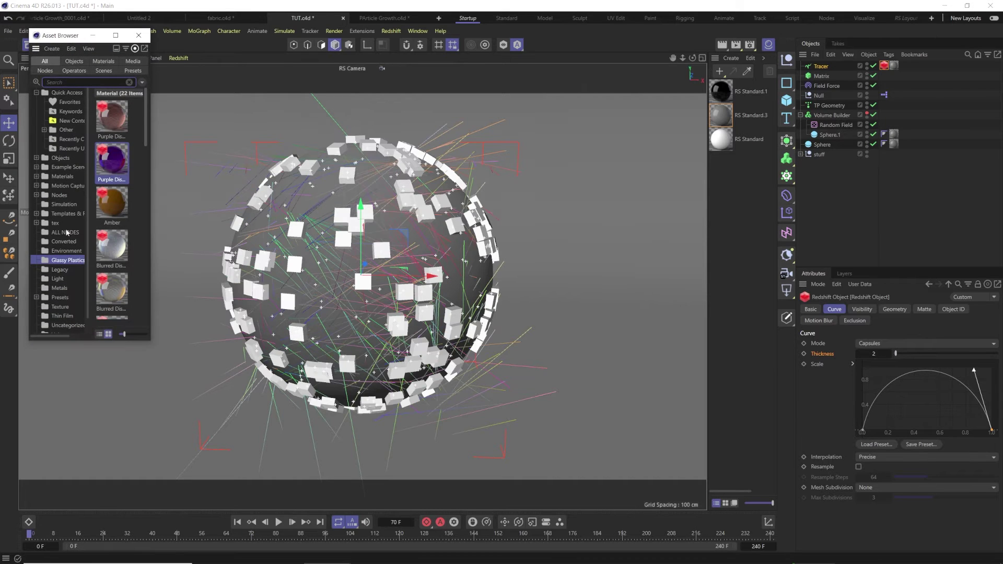
pyautogui.click(58, 288)
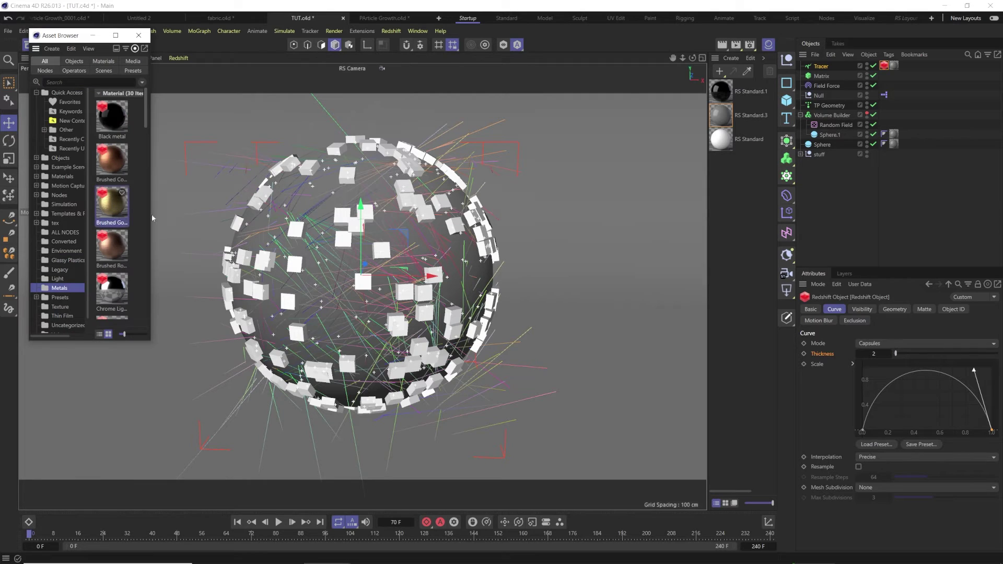
pyautogui.moveTo(826, 68); pyautogui.dragTo(825, 67)
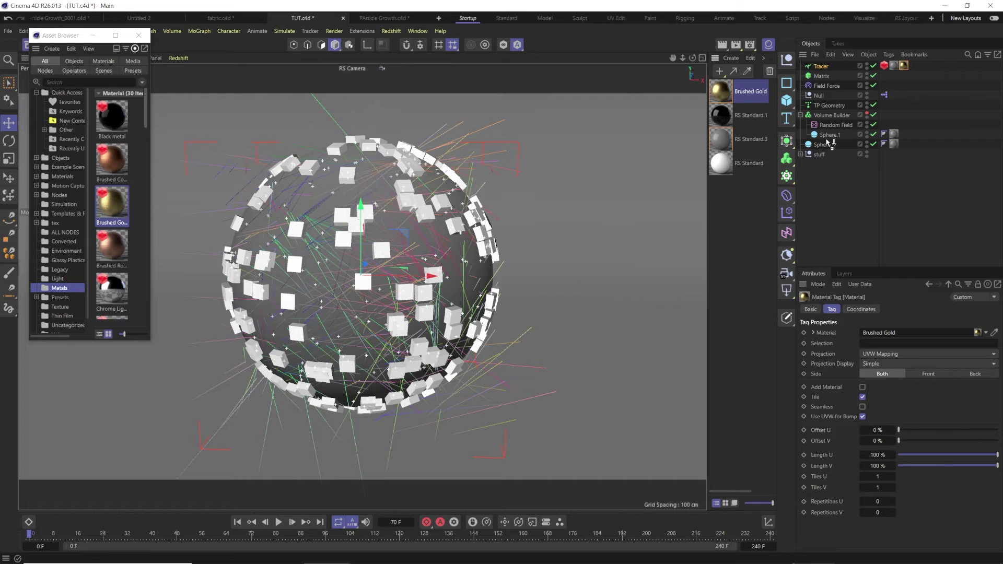
pyautogui.moveTo(825, 148); pyautogui.dragTo(824, 146)
pyautogui.click(138, 35)
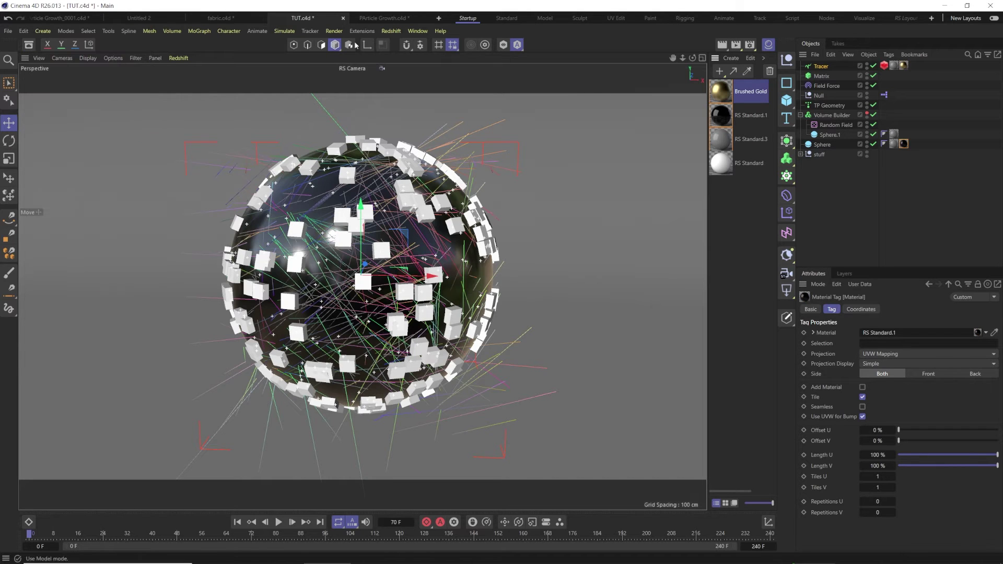
# - Play the simulation to about frame 87 and render it in the Redshift RenderView
pyautogui.click(391, 31)
pyautogui.click(412, 108)
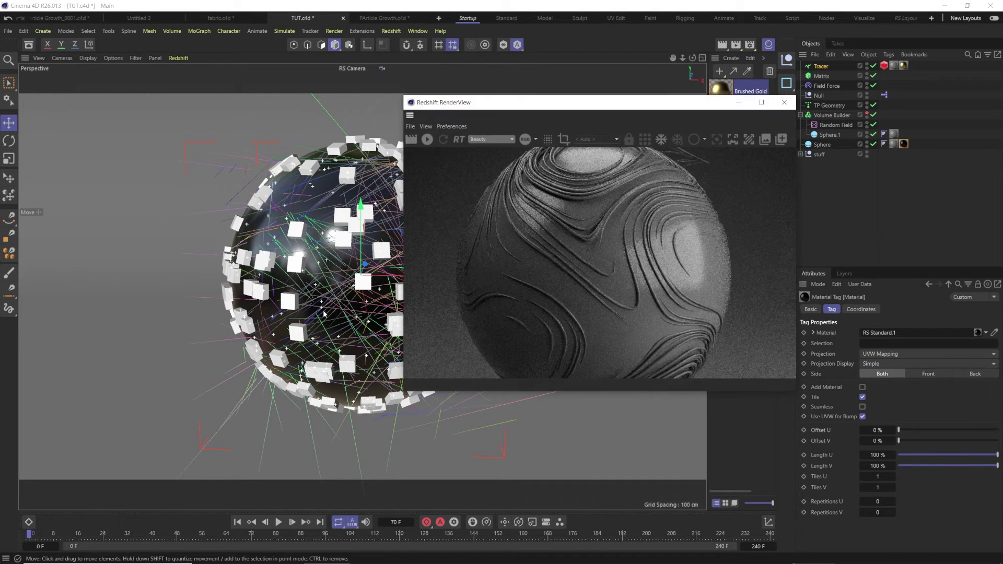
pyautogui.click(427, 140)
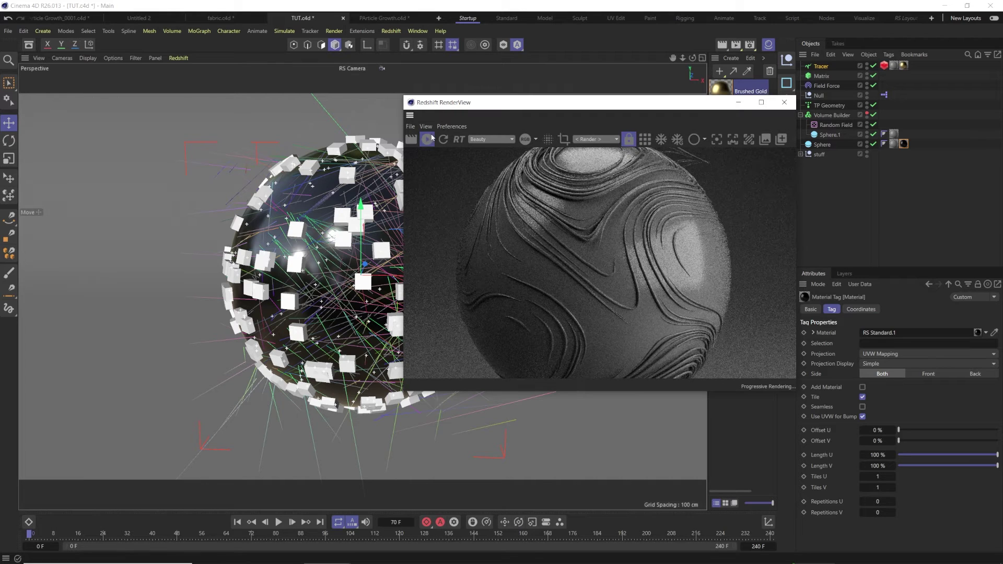
pyautogui.click(279, 522)
pyautogui.click(785, 102)
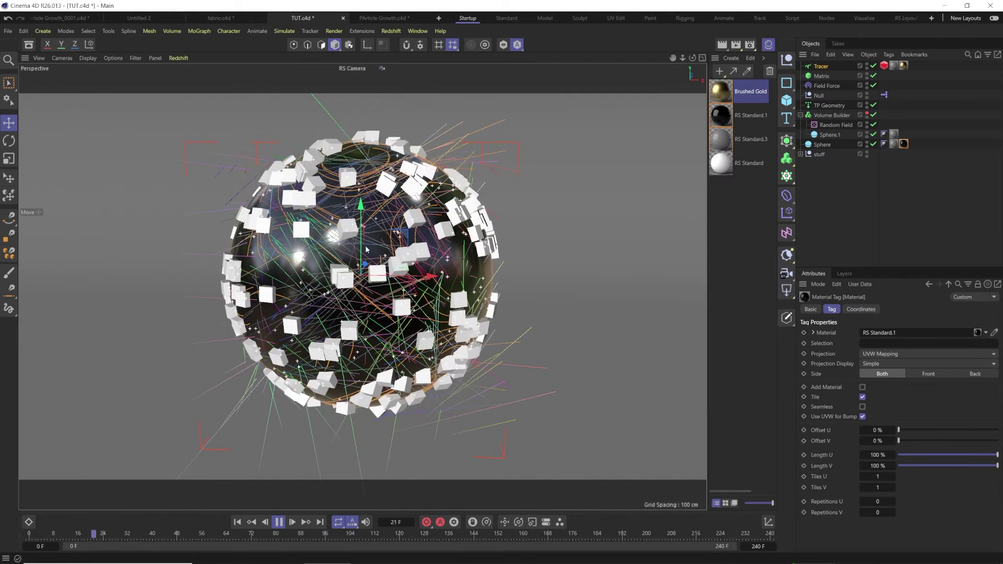
pyautogui.click(279, 523)
pyautogui.click(390, 31)
pyautogui.click(413, 105)
pyautogui.click(424, 141)
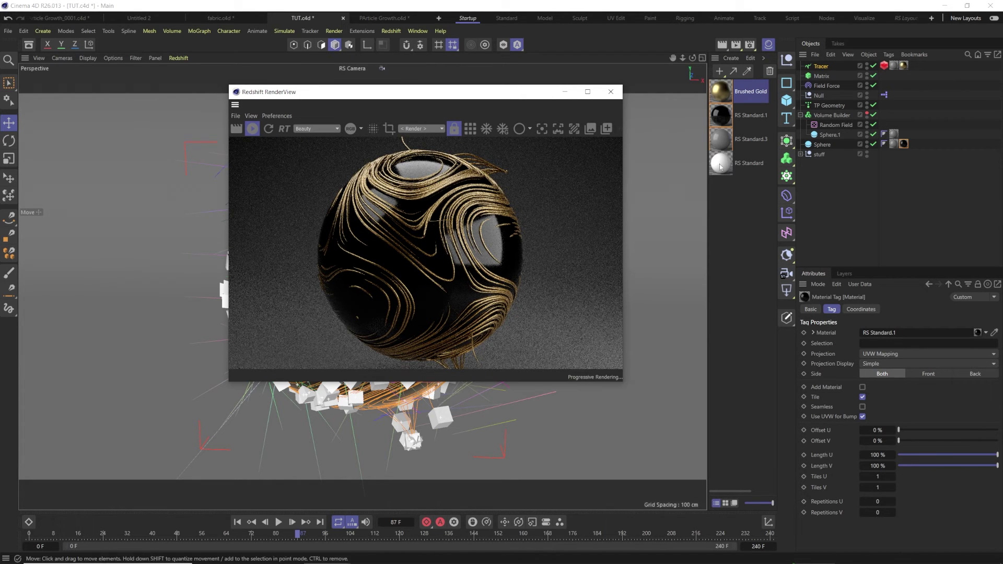
# - Review the settings of the Volume Builder, Random Field and Field Force, and close the RenderView
pyautogui.click(822, 115)
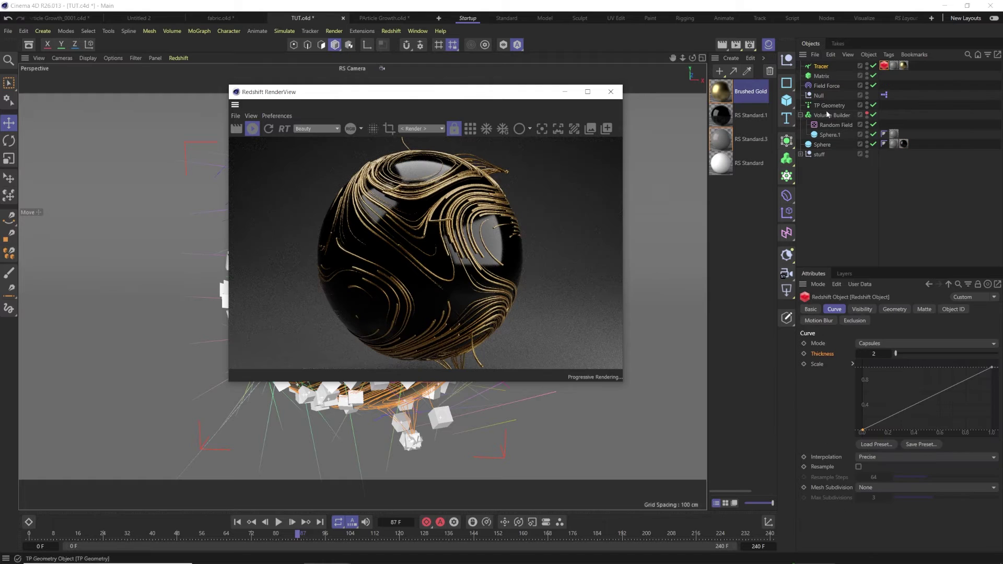
pyautogui.click(837, 124)
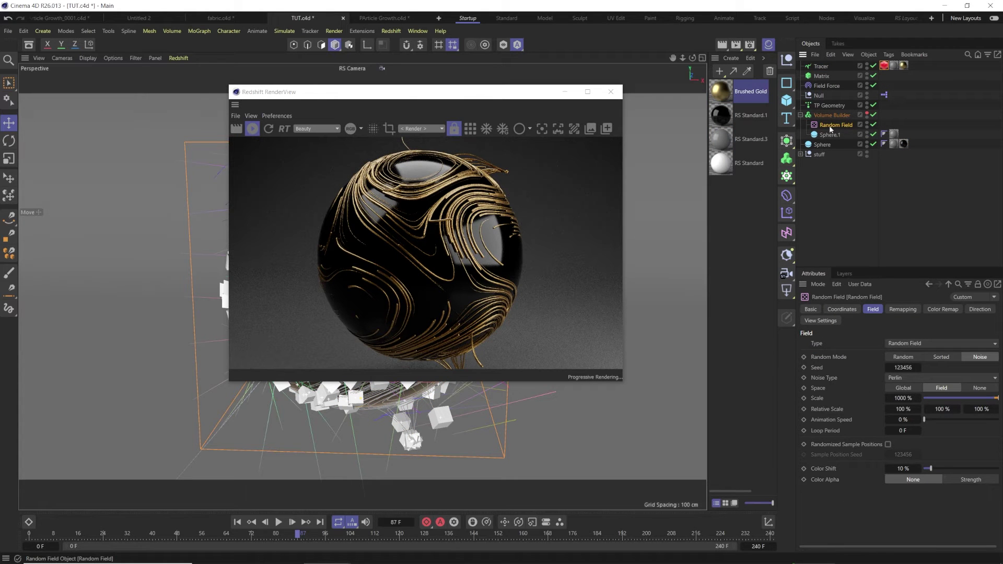
pyautogui.click(826, 86)
pyautogui.click(611, 92)
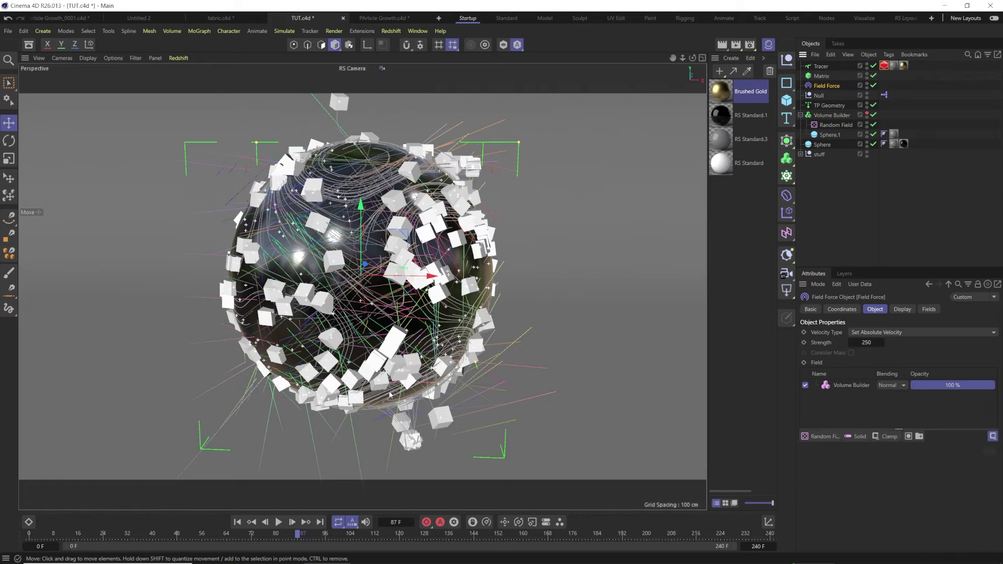
# - Set the Field Force strength to 500 and replay the simulation from the first frame to about frame 58
pyautogui.click(237, 522)
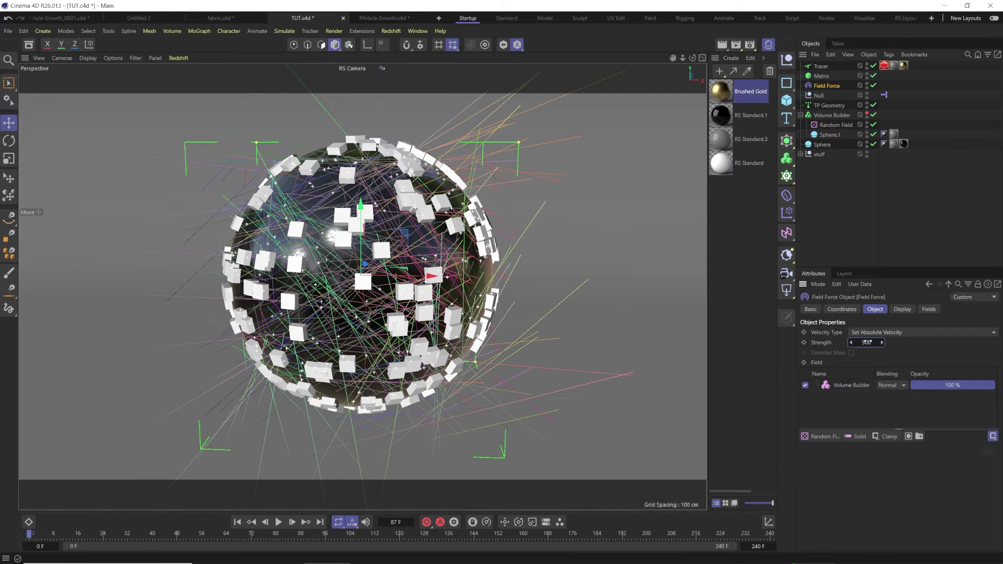
pyautogui.click(279, 522)
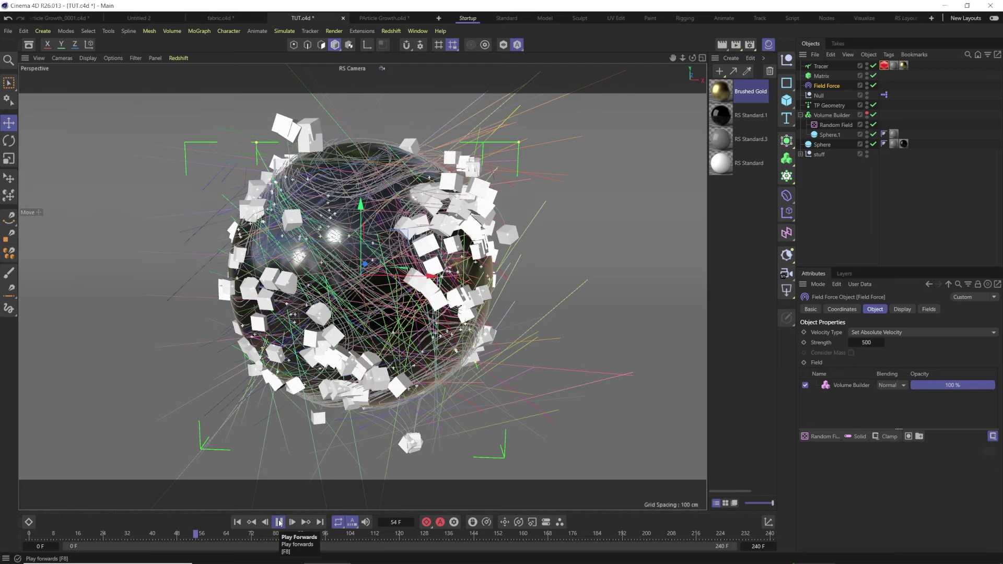
pyautogui.click(279, 522)
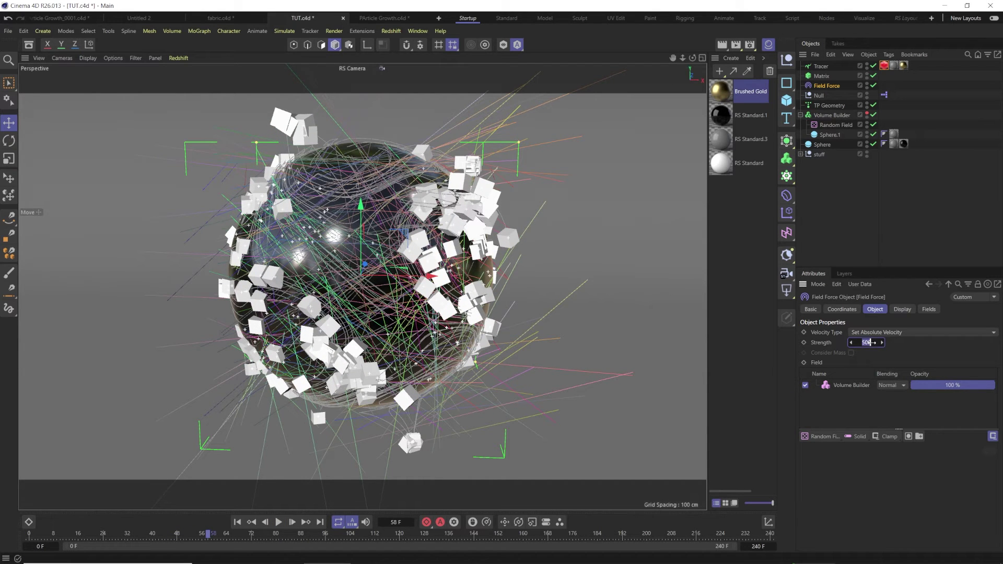
# - Raise the Field Force strength to 2500 and replay the simulation from the first frame to about frame 39
pyautogui.press('Return')
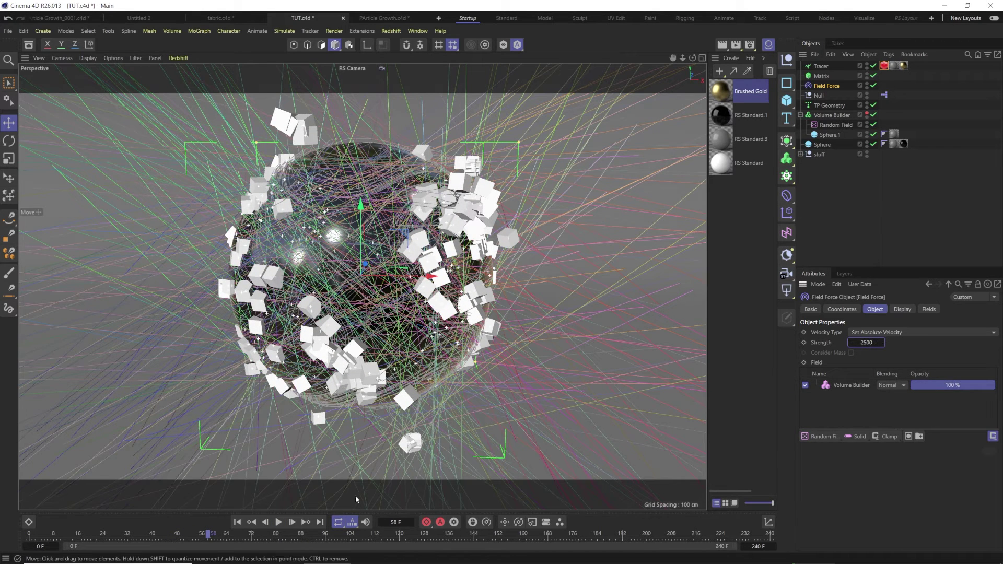
pyautogui.click(238, 522)
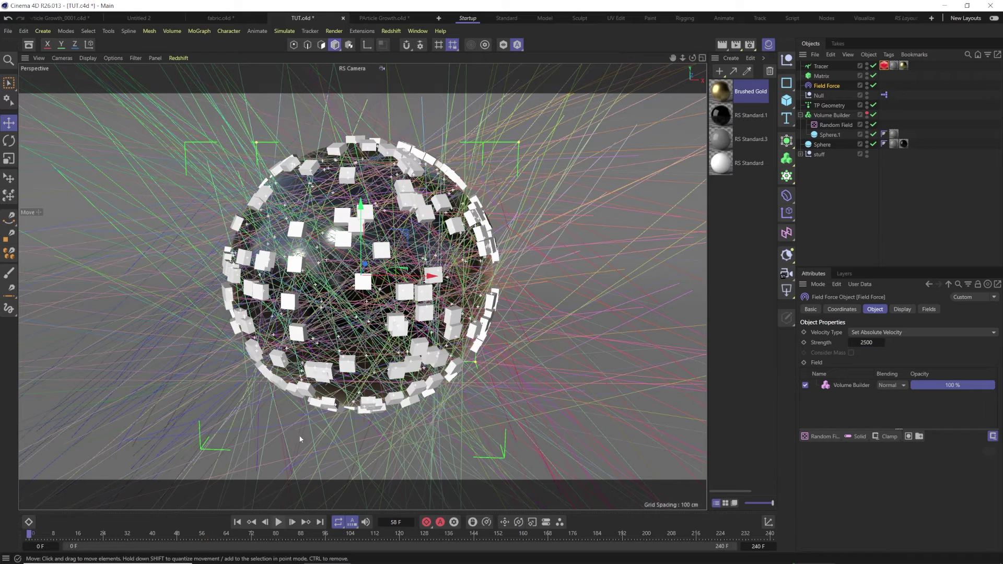
pyautogui.click(279, 522)
pyautogui.click(279, 522)
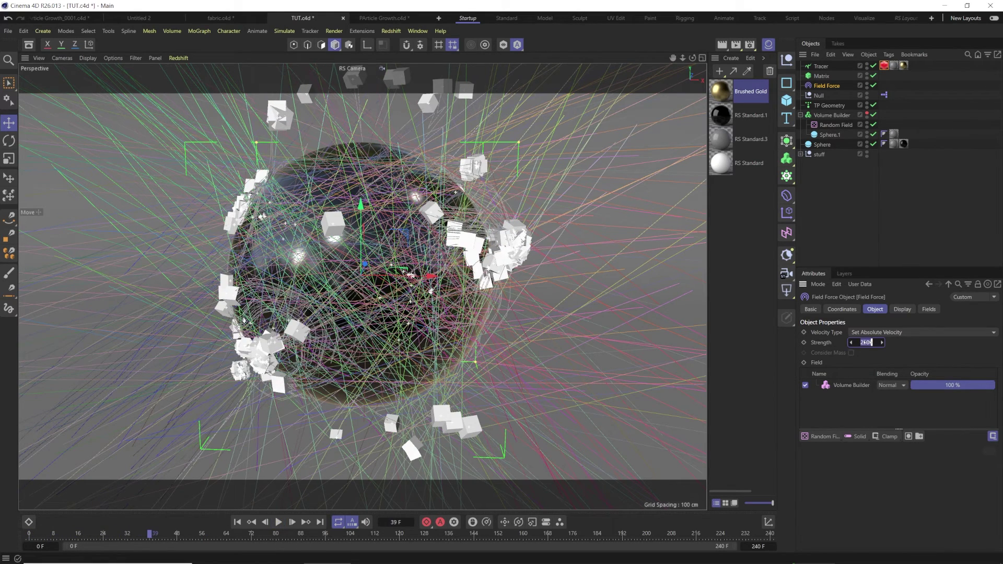
# - Lower the Field Force strength to 50 and replay the simulation from the first frame
pyautogui.press('Return')
pyautogui.click(238, 522)
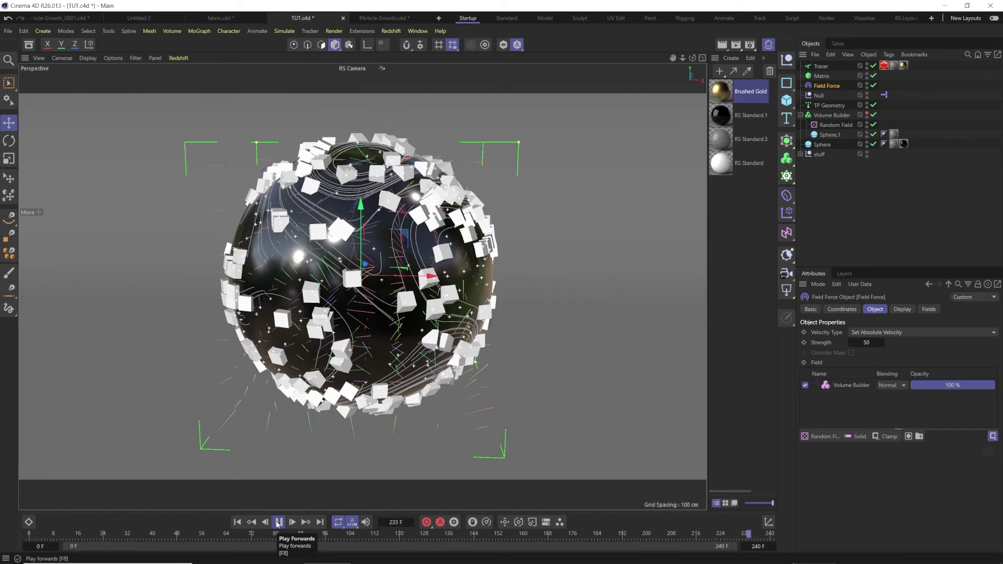
pyautogui.click(279, 522)
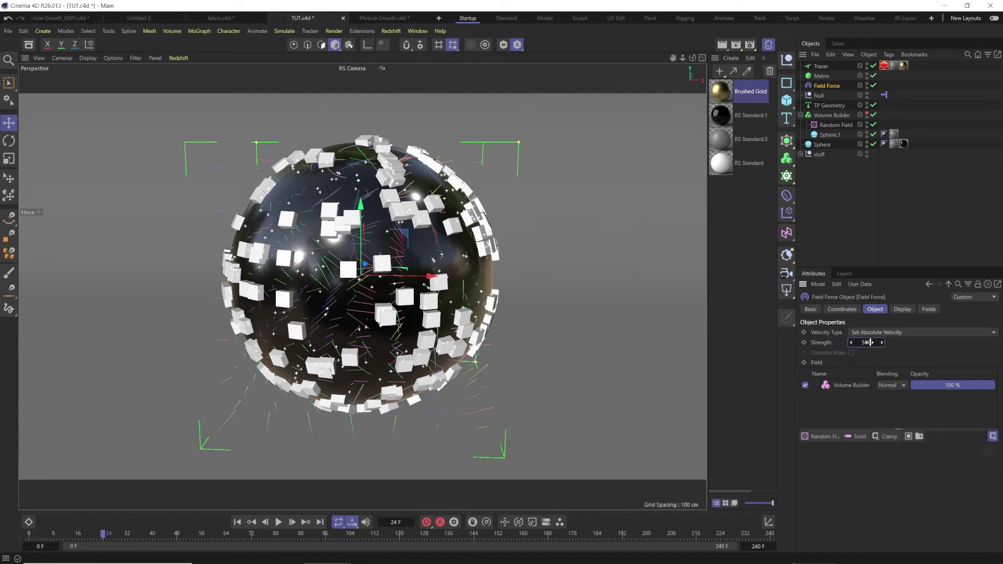
# - Set the Field Force strength to 300 and replay the simulation from the first frame
pyautogui.press('Return')
pyautogui.click(238, 523)
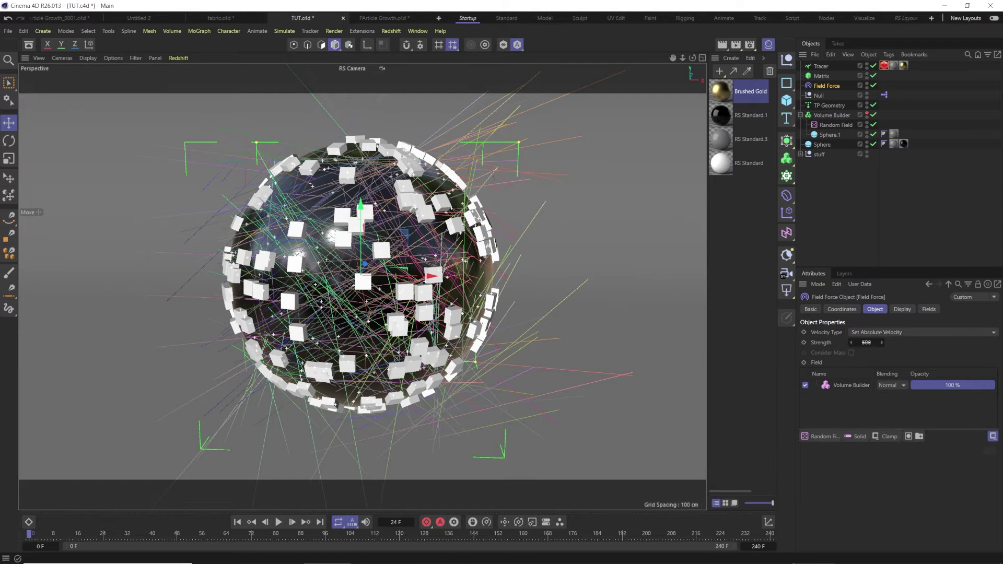
pyautogui.write('300')
pyautogui.press('Return')
pyautogui.click(238, 523)
pyautogui.click(279, 523)
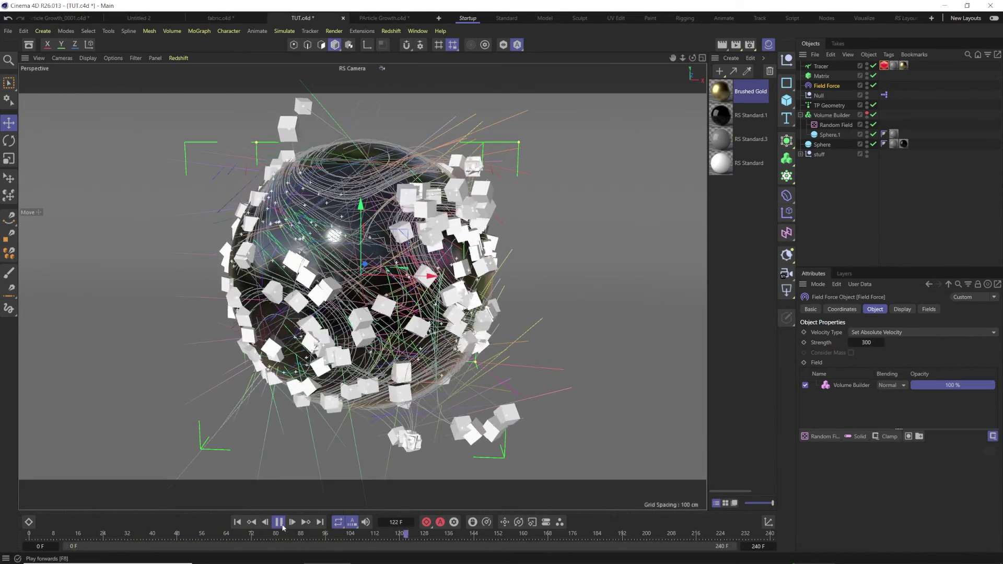
# - Set the Field Force strength to 150, then replay the simulation to about frame 181 and preview it with the Redshift IPR
pyautogui.click(868, 342)
pyautogui.write('150')
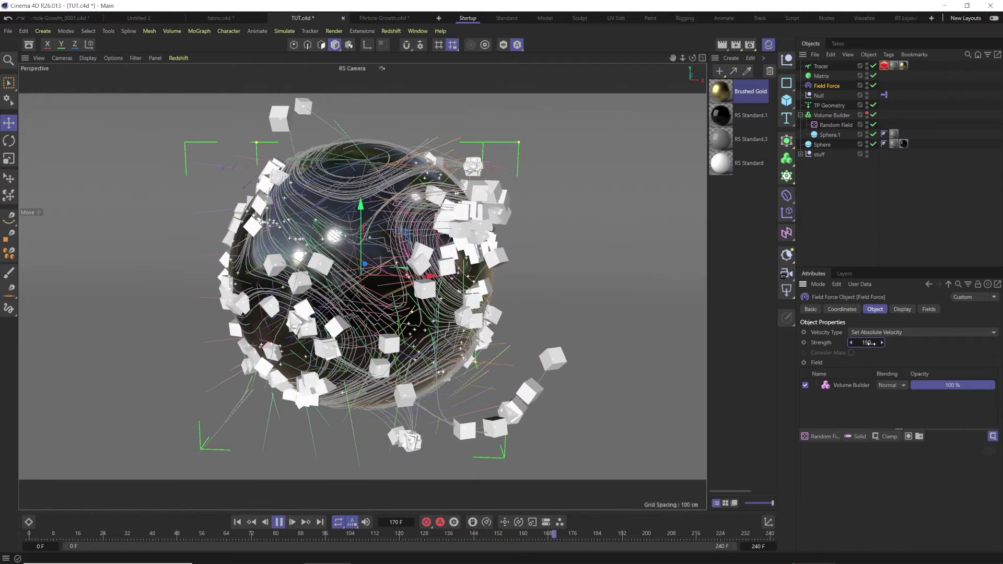
pyautogui.click(238, 522)
pyautogui.click(279, 522)
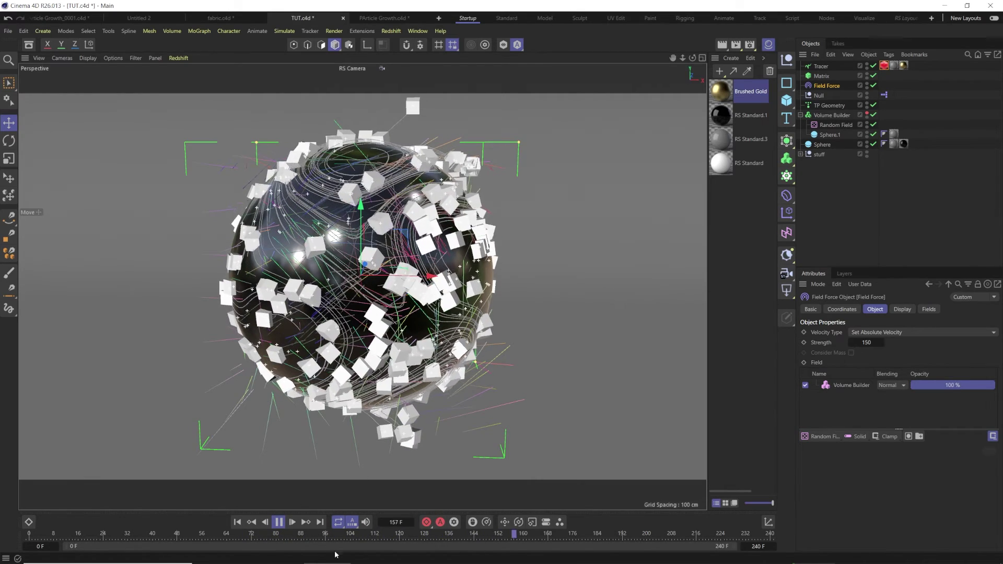
pyautogui.click(279, 523)
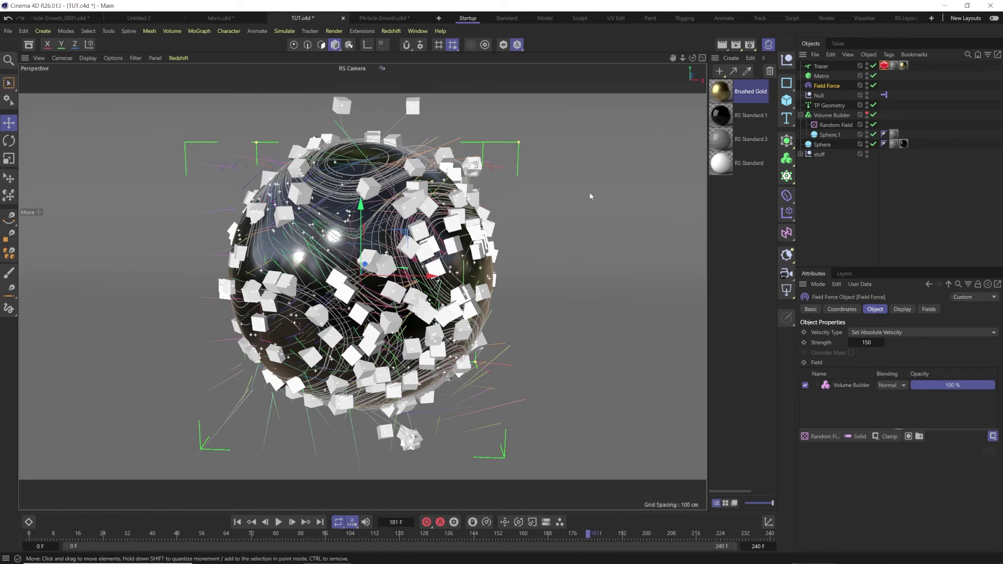
pyautogui.click(178, 58)
pyautogui.click(191, 76)
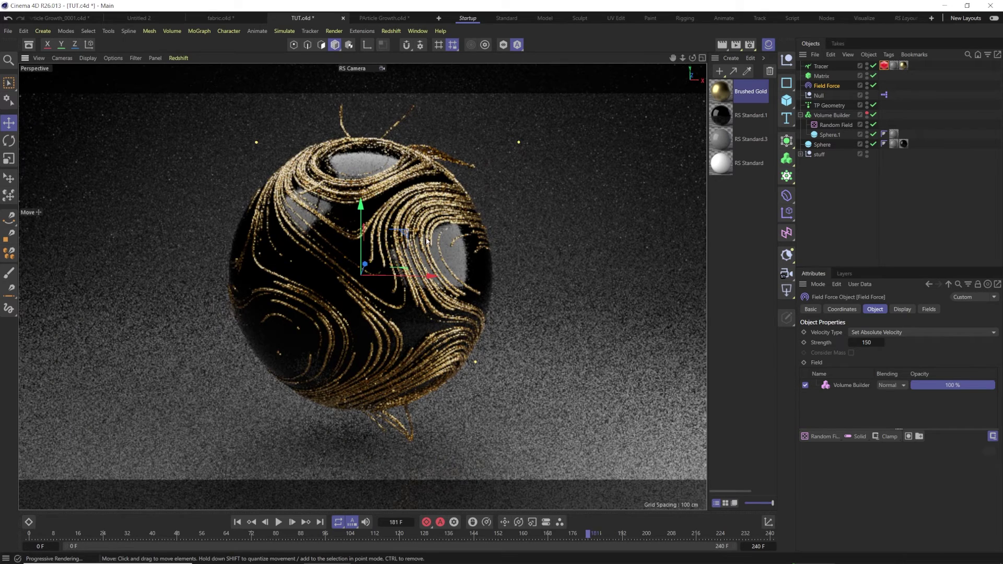
# - Set the Random Field scale to 500 % and, with the IPR stopped, replay the simulation from the first frame to about frame 213
pyautogui.click(827, 125)
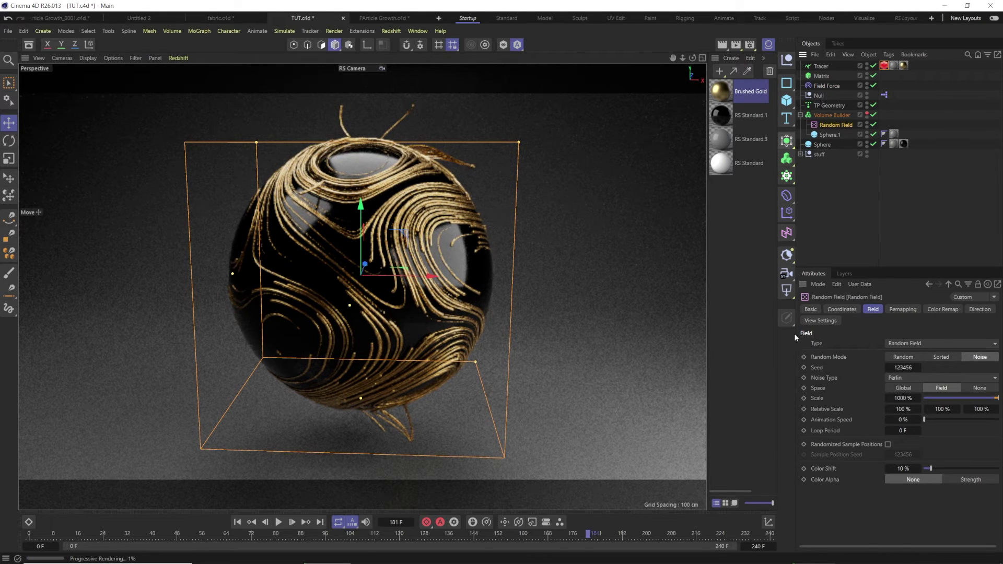
pyautogui.write('00')
pyautogui.press('Return')
pyautogui.click(239, 523)
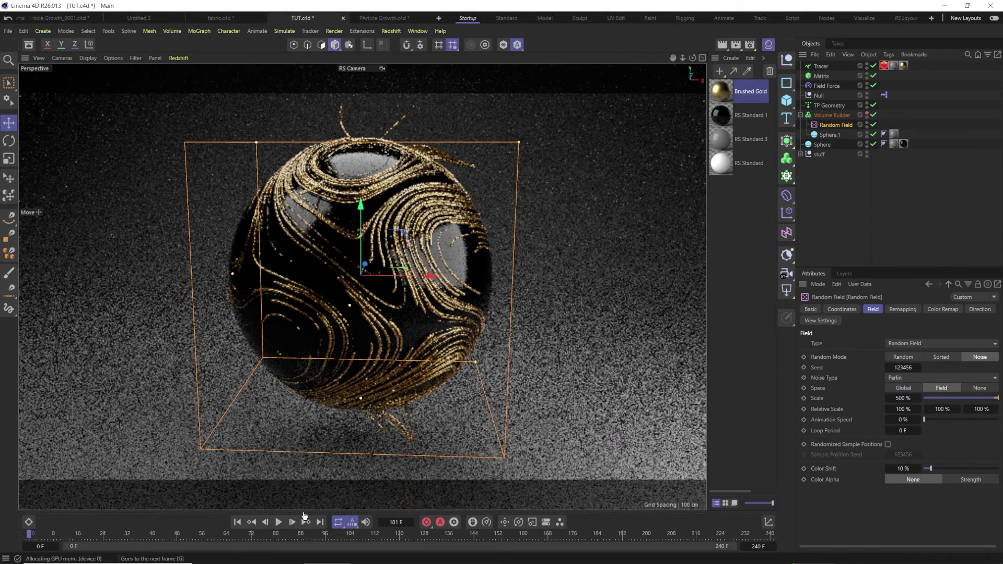
pyautogui.click(178, 58)
pyautogui.click(190, 76)
pyautogui.press('space')
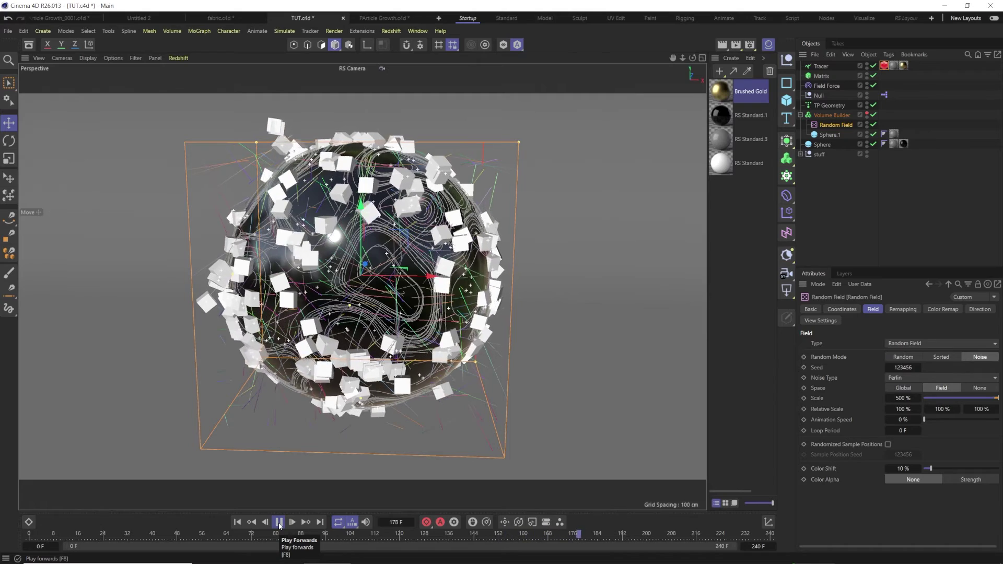
pyautogui.click(279, 522)
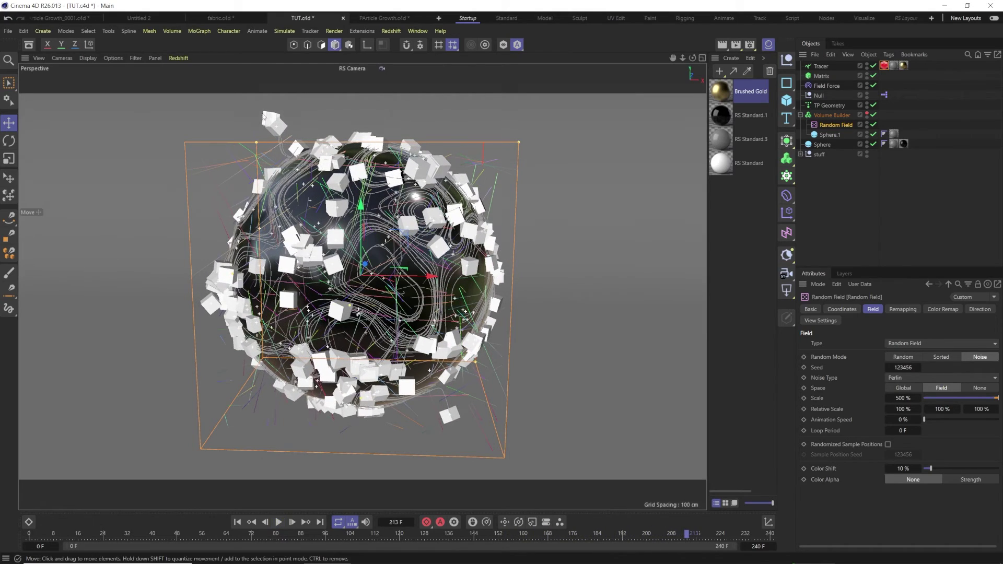
# - Render frame 213 with the Redshift IPR and inspect the gold strands on the sphere up close
pyautogui.click(181, 60)
pyautogui.click(186, 77)
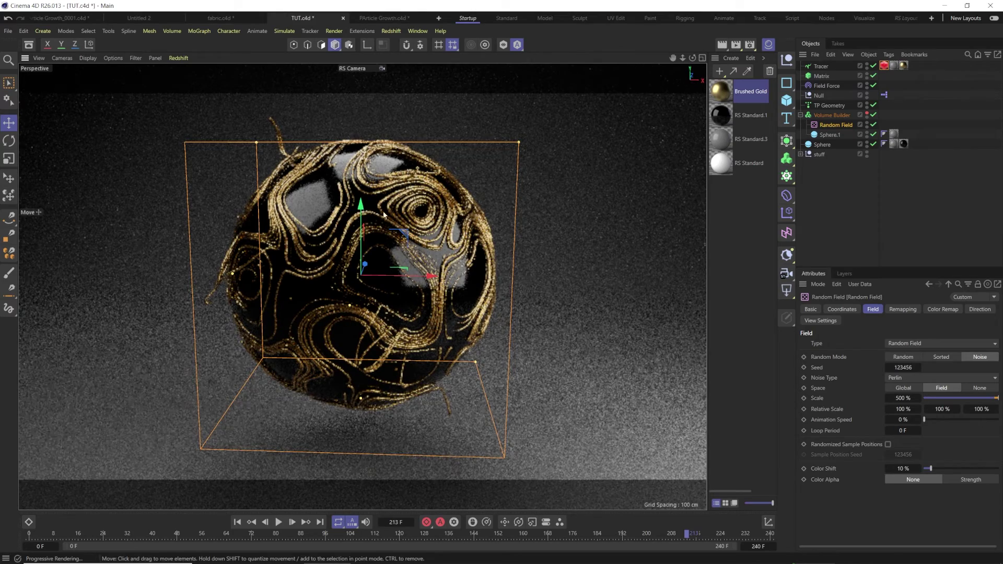
pyautogui.scroll(4, 341, 243)
pyautogui.scroll(-3, 341, 243)
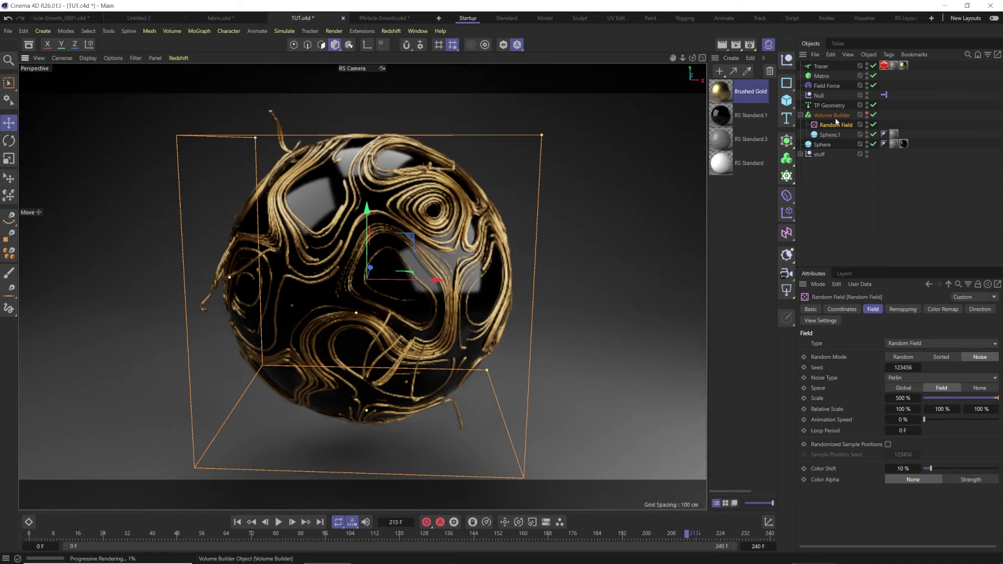
# - Set the Matrix object's count to 1000 and save the scene
pyautogui.click(822, 76)
pyautogui.doubleClick(848, 475)
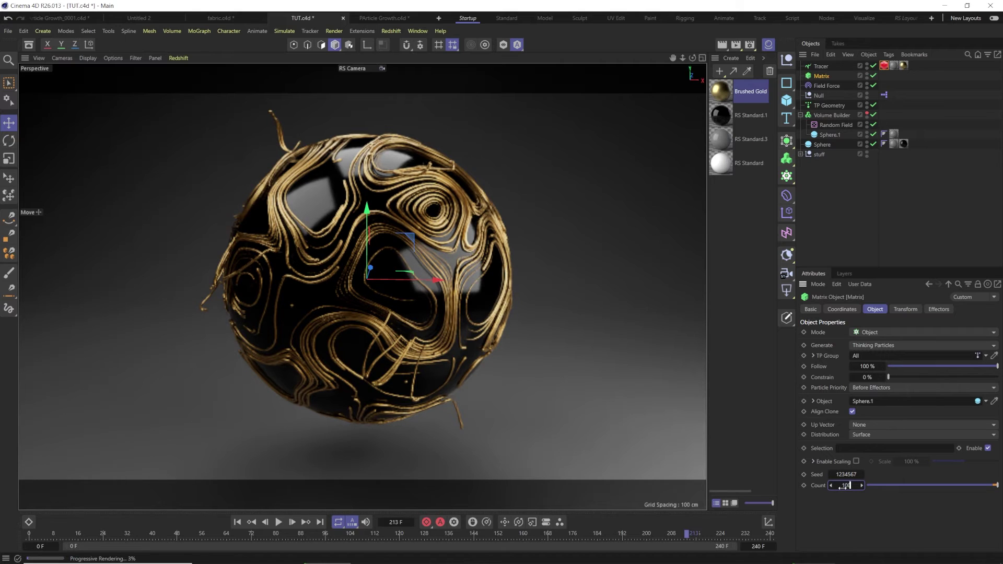
pyautogui.hotkey('ctrl', 's')
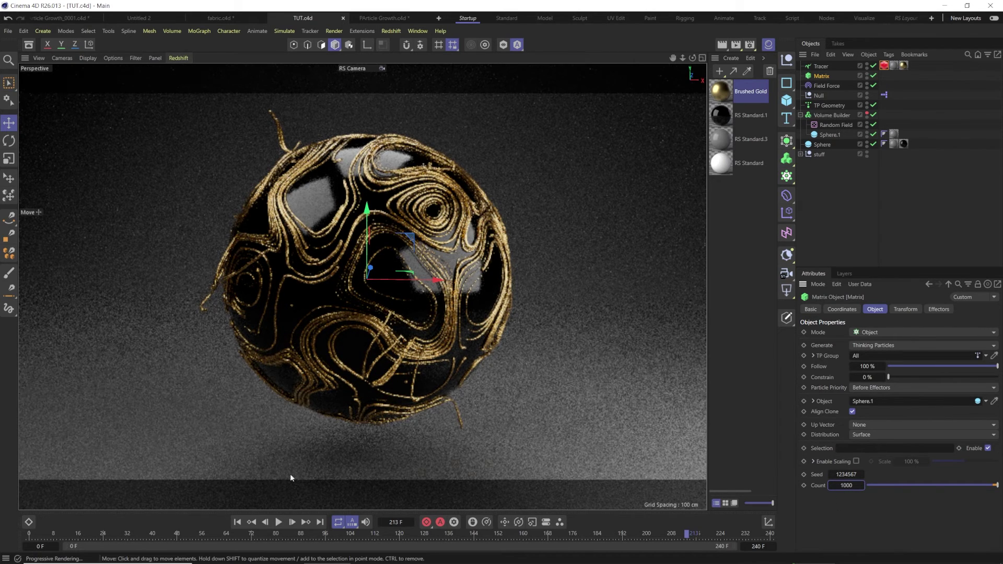
# - Replay the simulation from the first frame to about frame 129 and render that frame with the Redshift IPR
pyautogui.click(180, 59)
pyautogui.click(190, 76)
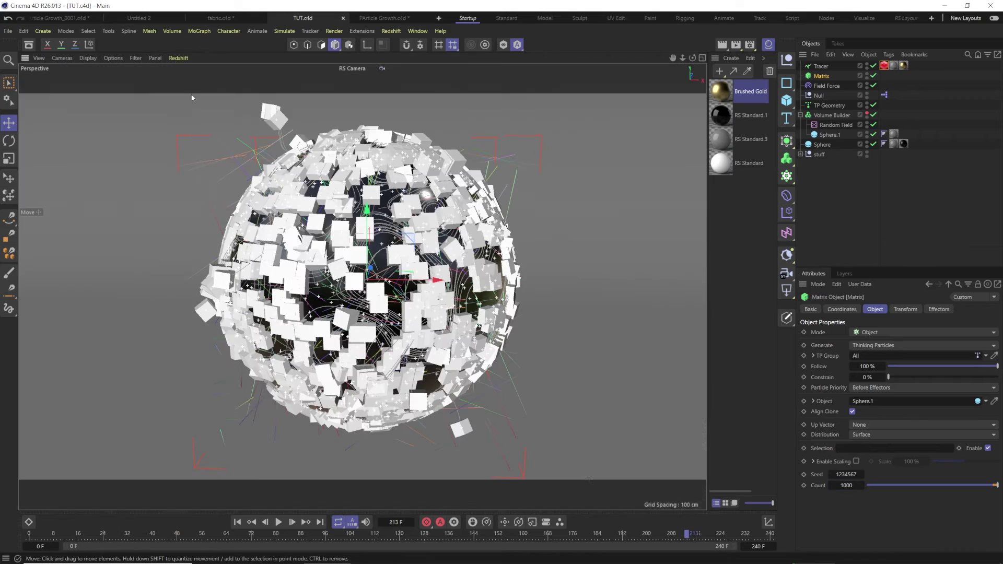
pyautogui.click(238, 523)
pyautogui.click(281, 522)
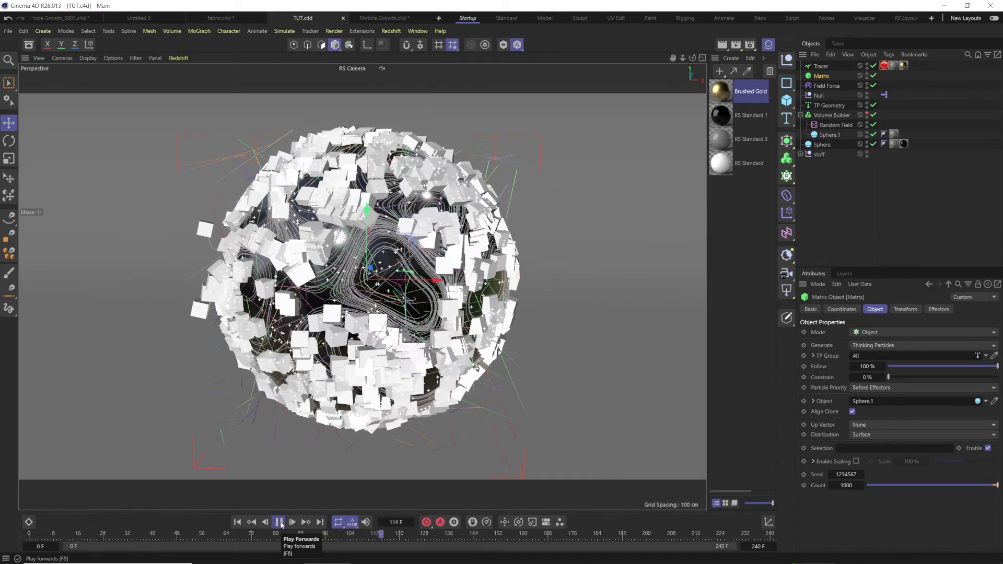
pyautogui.click(280, 522)
pyautogui.click(179, 58)
pyautogui.click(194, 76)
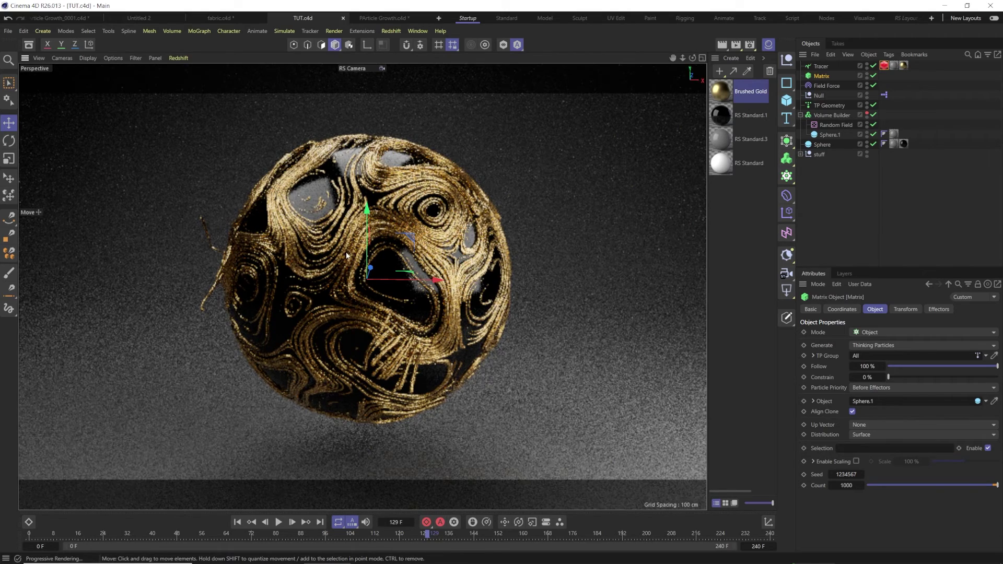
# - Set the Field Force strength to 100, return to the first frame and stop the Redshift IPR
pyautogui.click(827, 86)
pyautogui.doubleClick(867, 343)
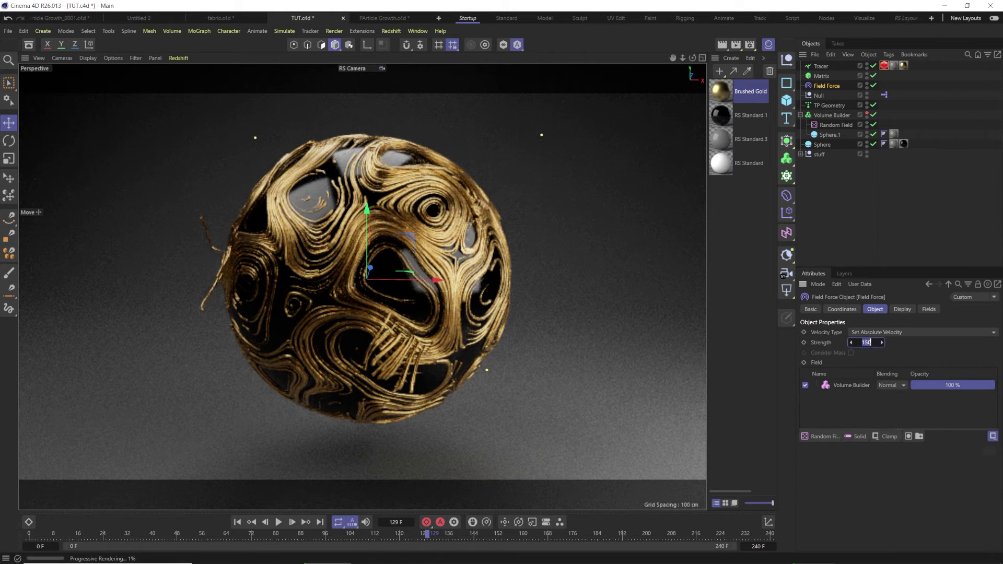
pyautogui.click(237, 522)
pyautogui.click(186, 64)
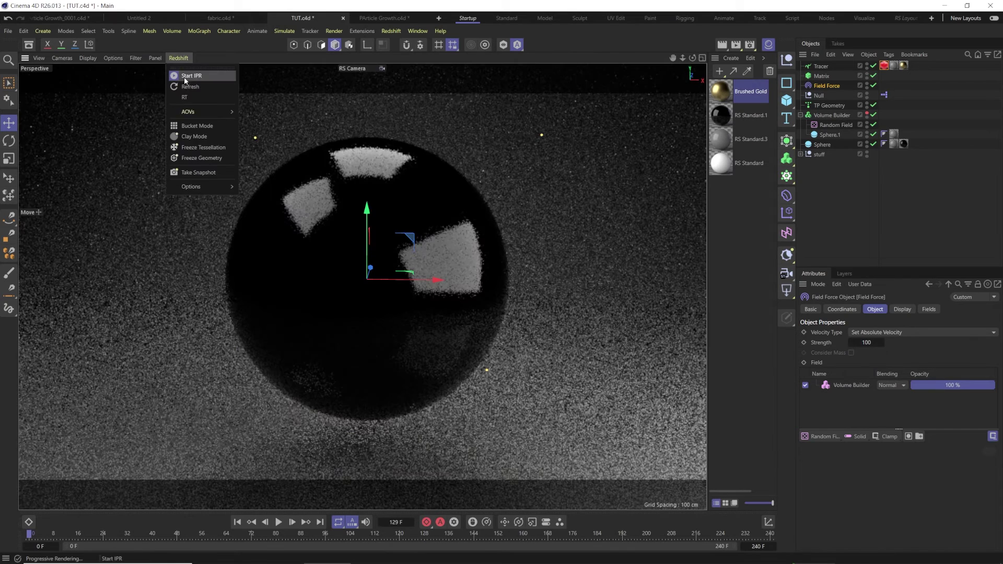
pyautogui.click(184, 77)
# - Set the Random Field noise type to Displaced Turbulence, play to about frame 176 and render that frame with the Redshift IPR
pyautogui.click(835, 125)
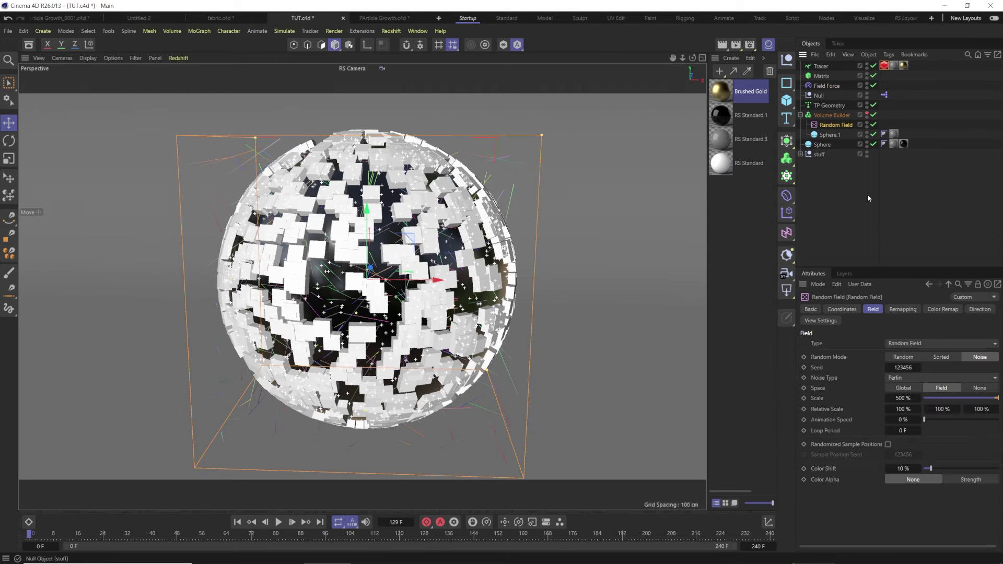
pyautogui.click(909, 378)
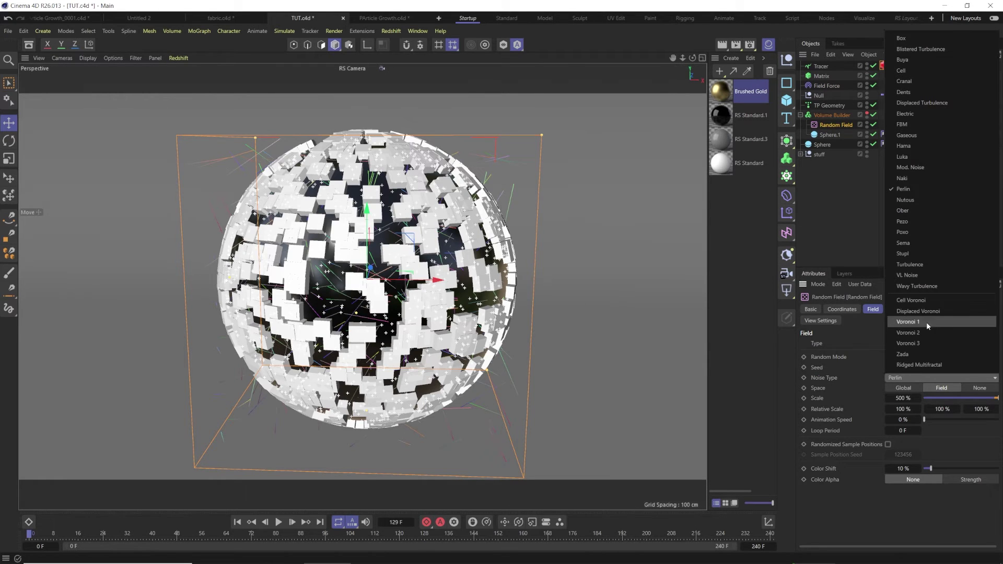
pyautogui.click(910, 103)
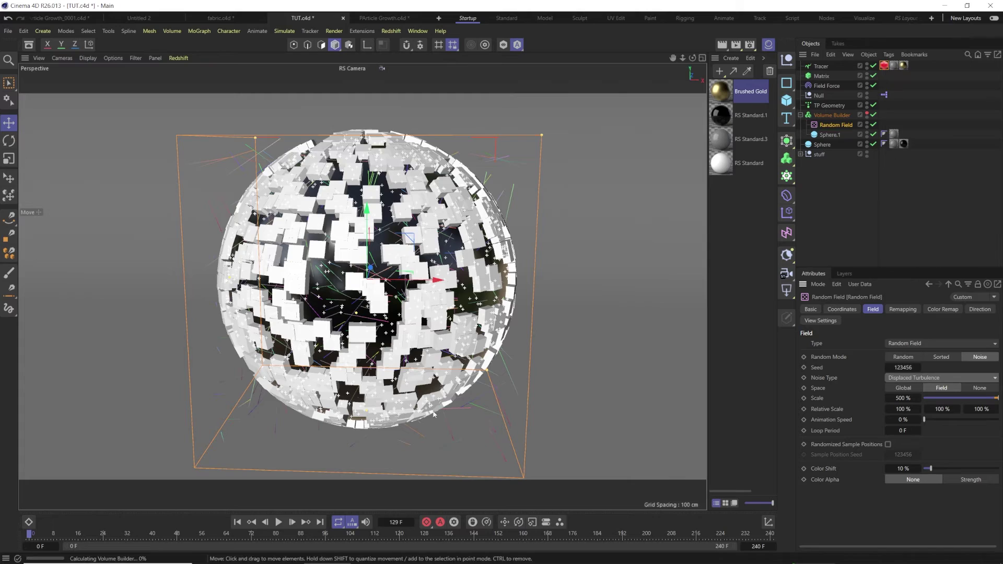
pyautogui.click(279, 522)
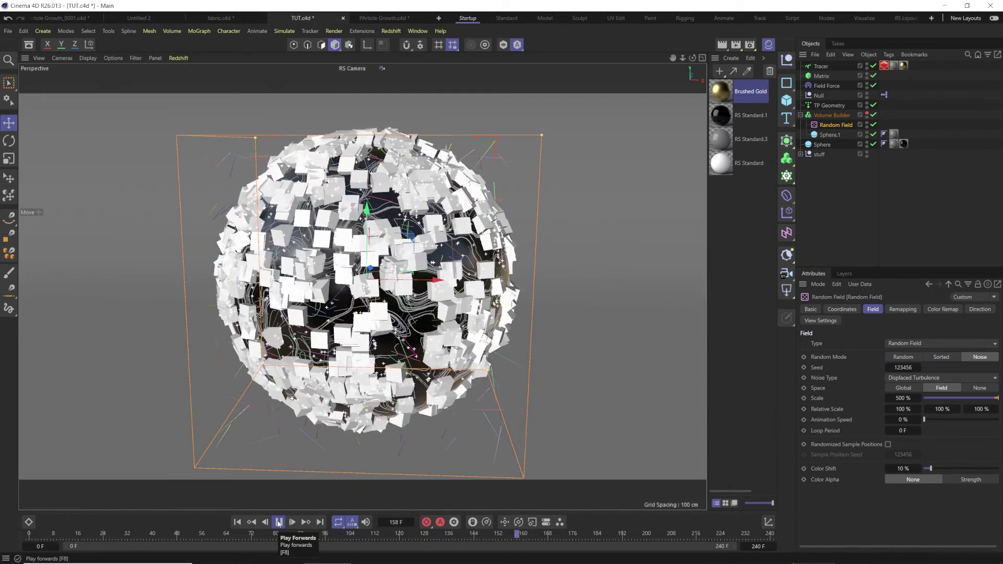
pyautogui.click(279, 522)
pyautogui.click(175, 58)
pyautogui.click(188, 75)
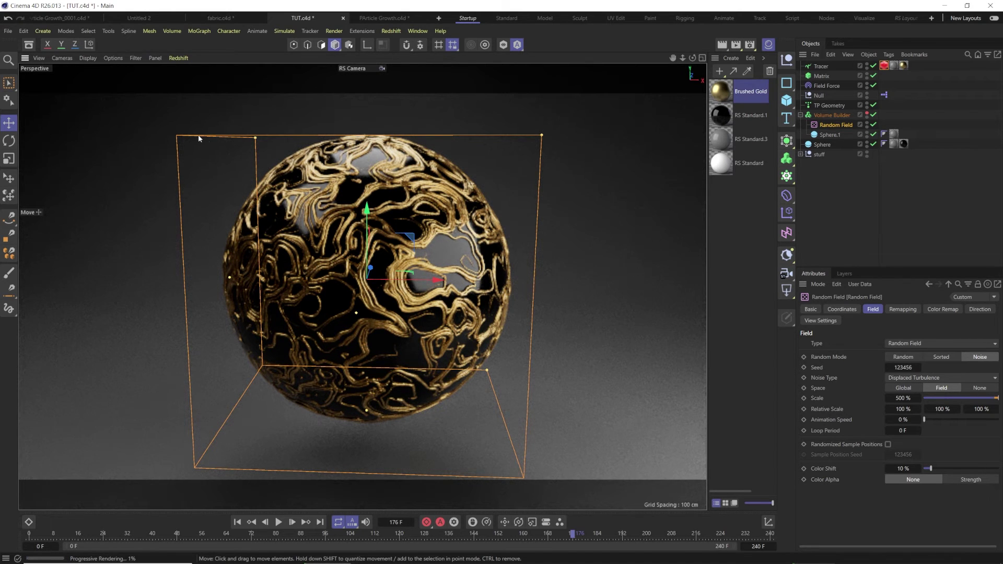
# - Set the Random Field to Naki noise at 1000 % scale and replay the simulation from the first frame to about frame 126
pyautogui.click(178, 58)
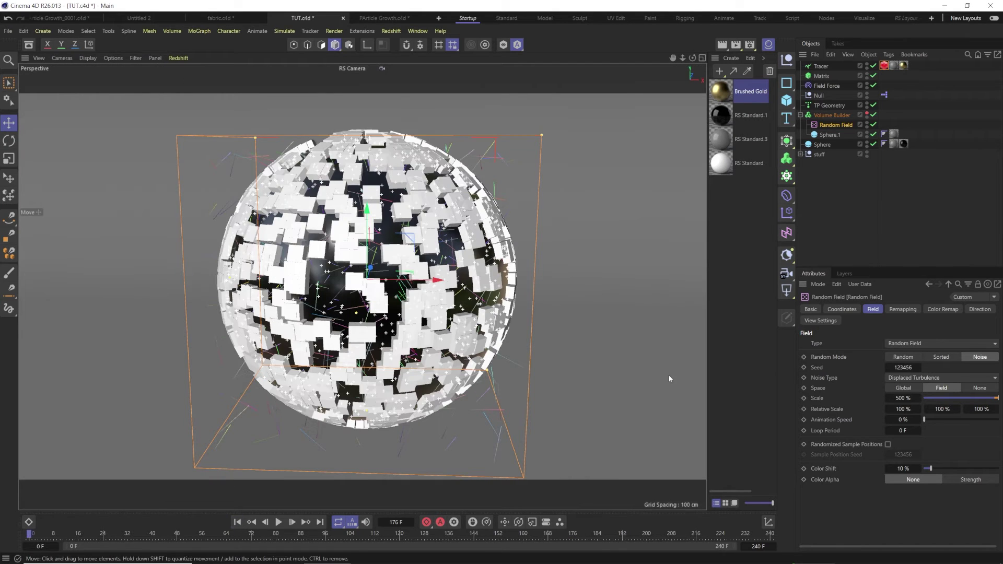
pyautogui.click(935, 378)
pyautogui.click(911, 180)
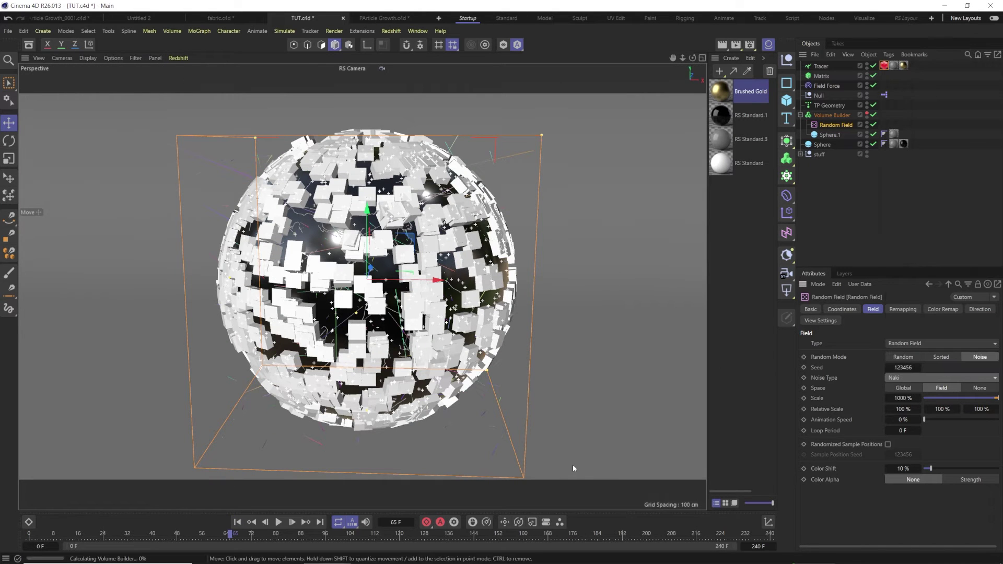
pyautogui.click(237, 522)
pyautogui.click(278, 522)
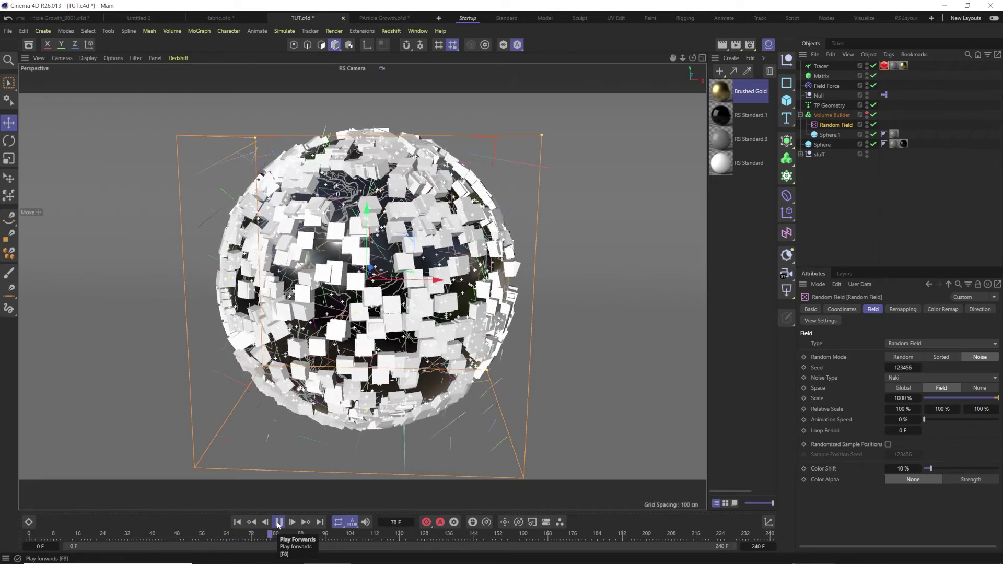
pyautogui.click(278, 522)
# - Set the Random Field noise type to Turbulence, replay to about frame 169 and render that frame with the Redshift IPR
pyautogui.click(910, 377)
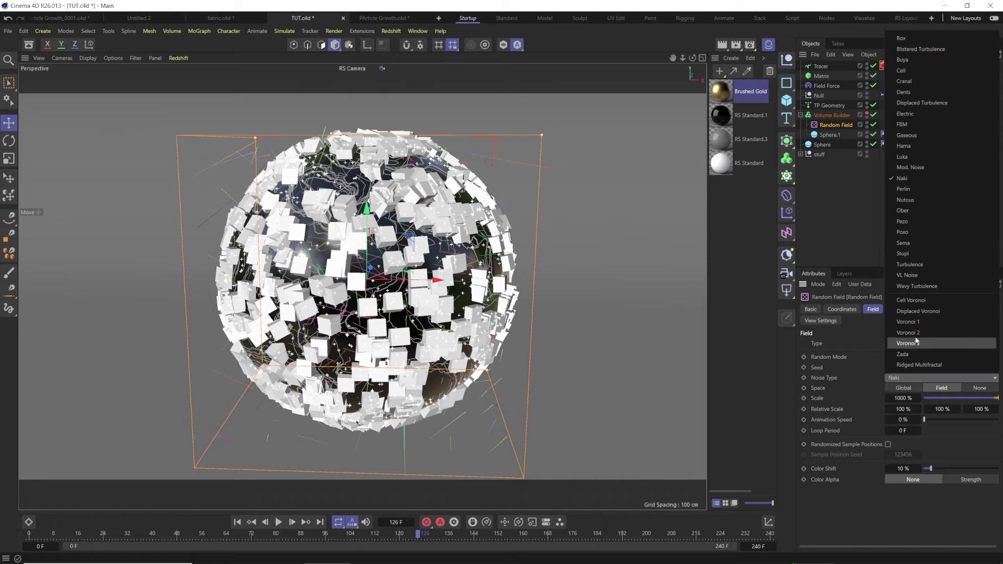
pyautogui.click(910, 265)
pyautogui.click(237, 522)
pyautogui.click(278, 522)
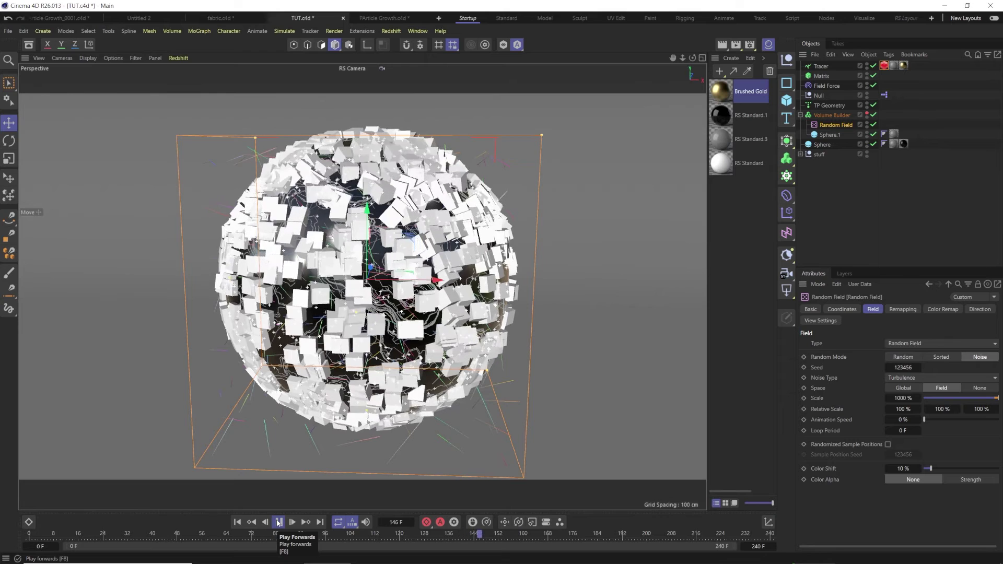
pyautogui.click(278, 523)
pyautogui.click(179, 58)
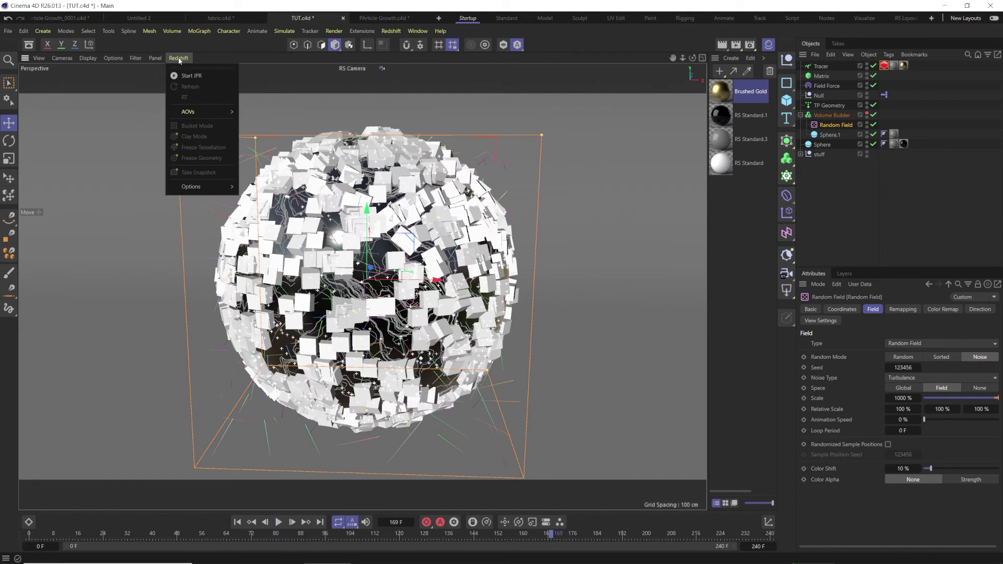
pyautogui.click(187, 77)
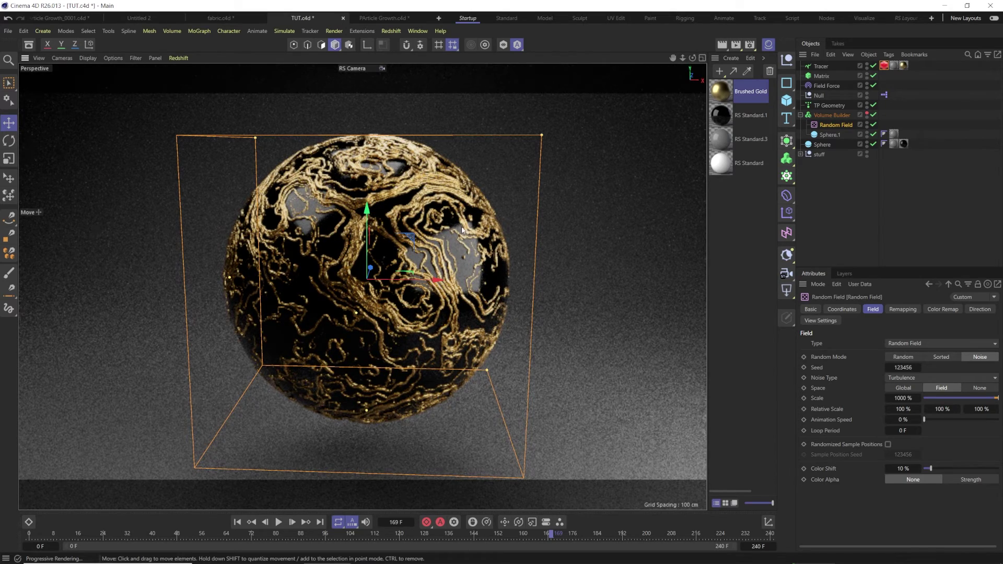
# - Raise the start point of the curve scale graph in the Tracer's Redshift Object tag to full height for even strand thickness
pyautogui.click(885, 65)
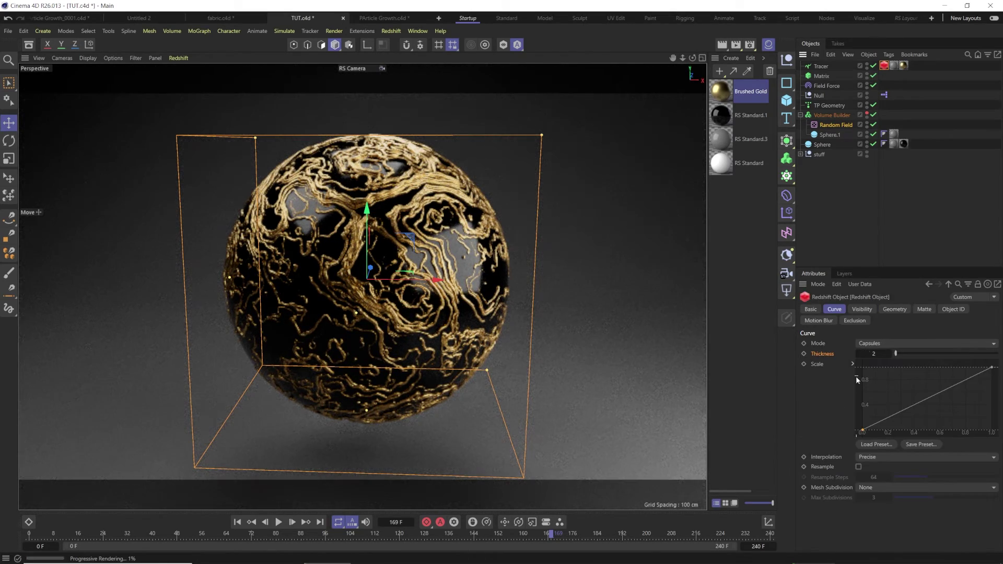
pyautogui.moveTo(862, 430); pyautogui.dragTo(863, 368)
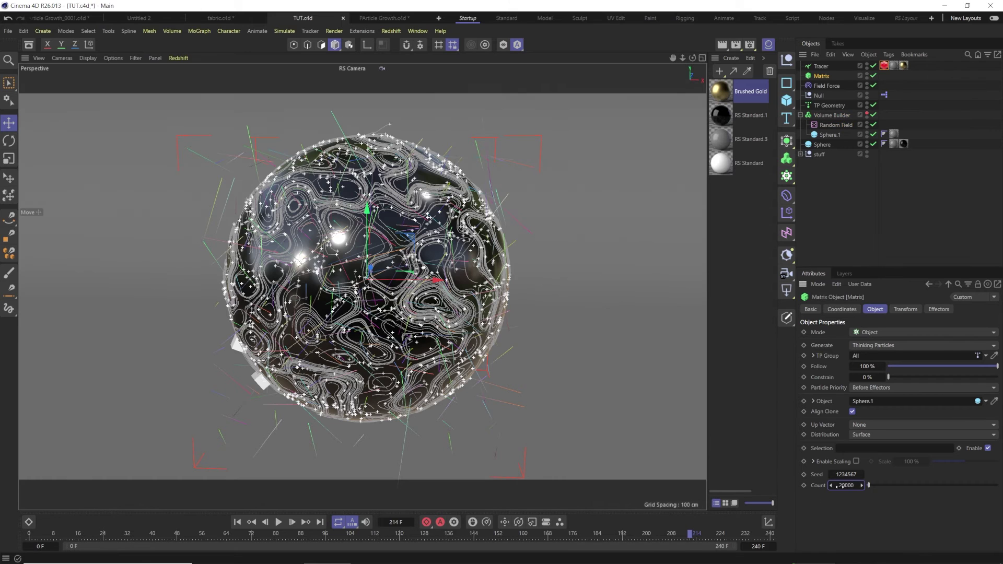
# - Set the Matrix object's count to 20000 and replay the simulation from the first frame to about frame 84
pyautogui.press('Return')
pyautogui.click(241, 522)
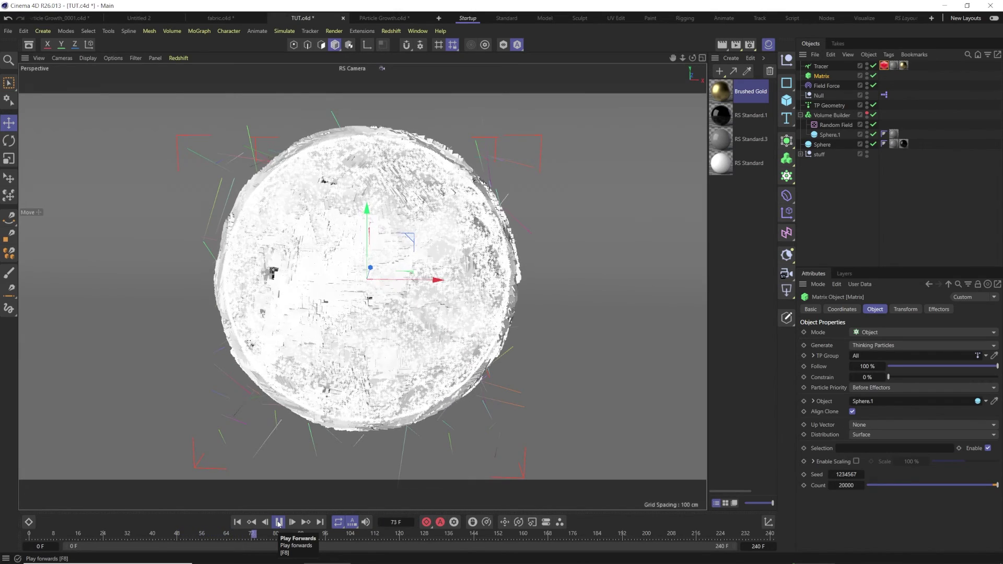
pyautogui.click(279, 524)
# - Set the thickness in the Tracer's Redshift Object tag to 1 and render the current frame with the Redshift IPR
pyautogui.click(884, 66)
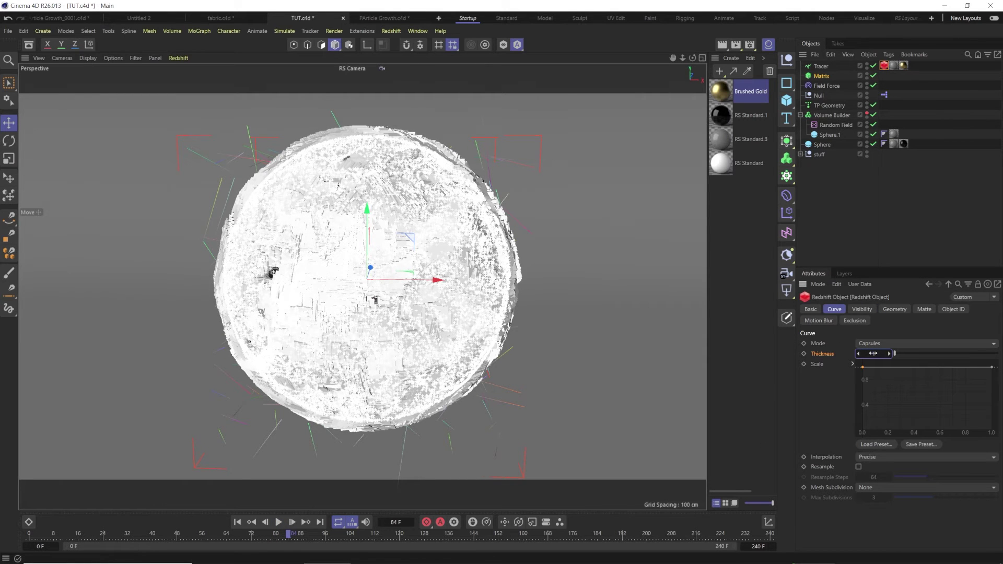
pyautogui.click(185, 58)
pyautogui.click(194, 77)
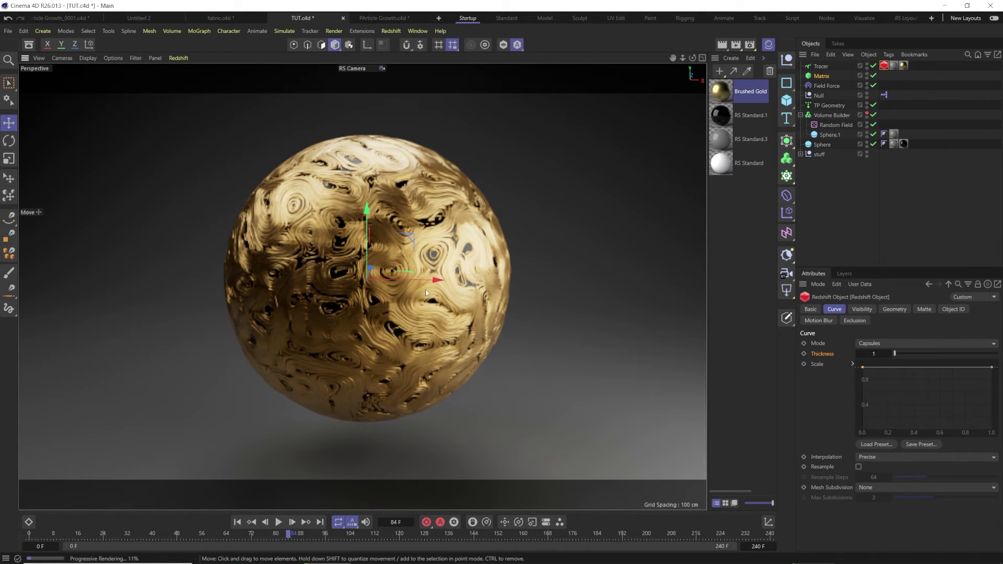
# - Save the project incrementally as TUT_0002.c4d
pyautogui.click(822, 76)
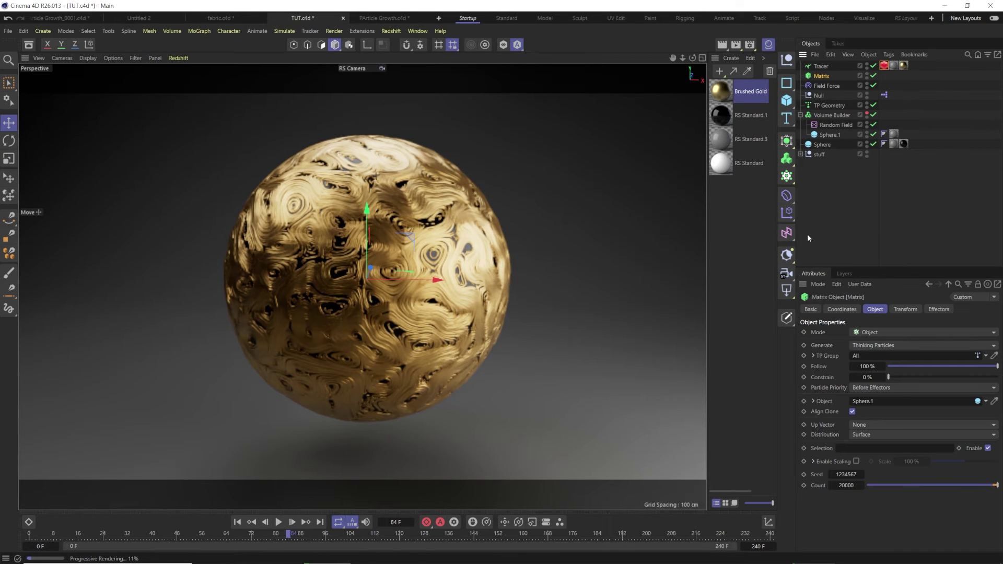
pyautogui.click(8, 31)
pyautogui.click(33, 168)
pyautogui.click(8, 31)
pyautogui.click(32, 168)
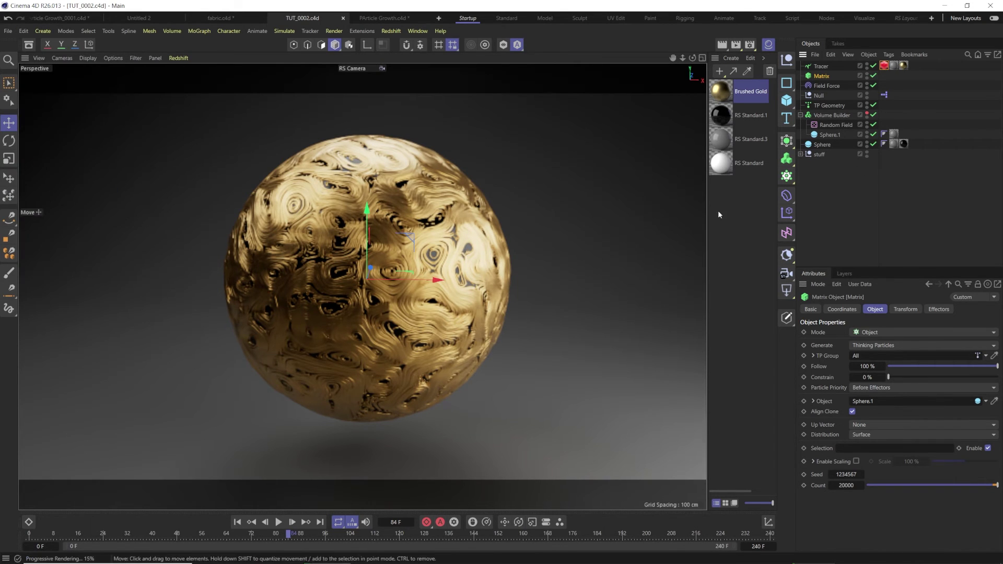
# - Set the Matrix object's count to 500, then stop the IPR and return to the first frame
pyautogui.click(847, 485)
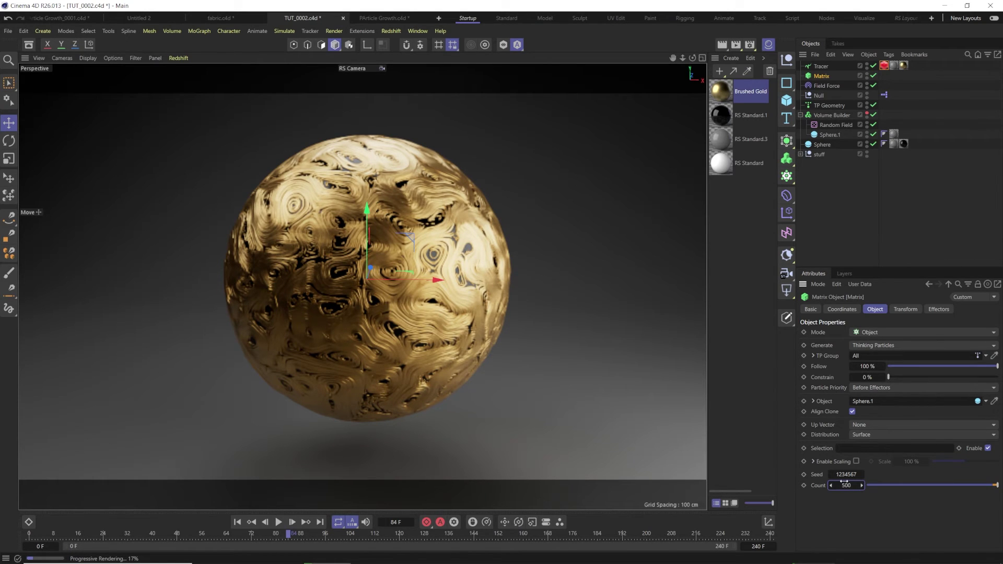
pyautogui.click(437, 260)
pyautogui.click(180, 58)
pyautogui.click(182, 77)
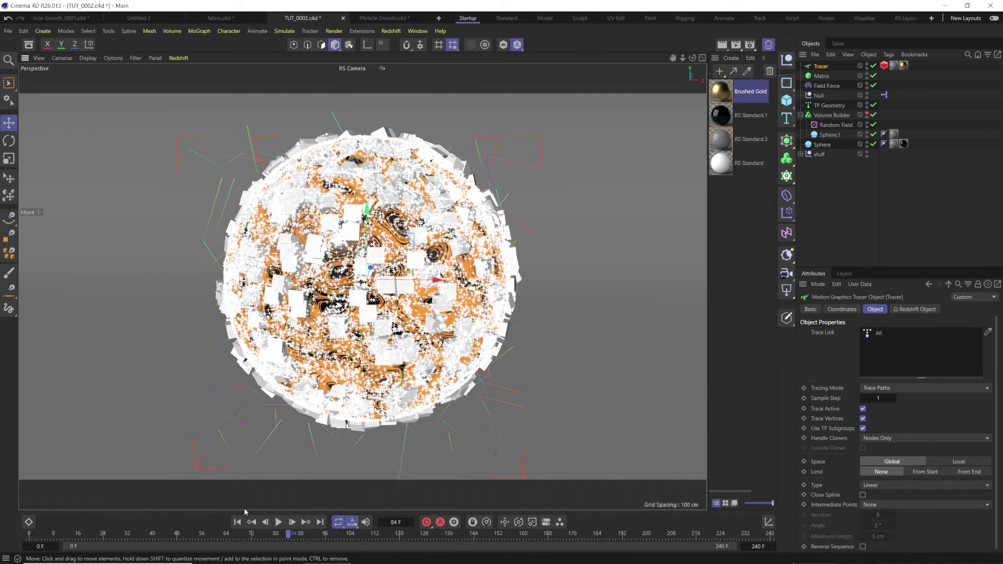
pyautogui.click(238, 523)
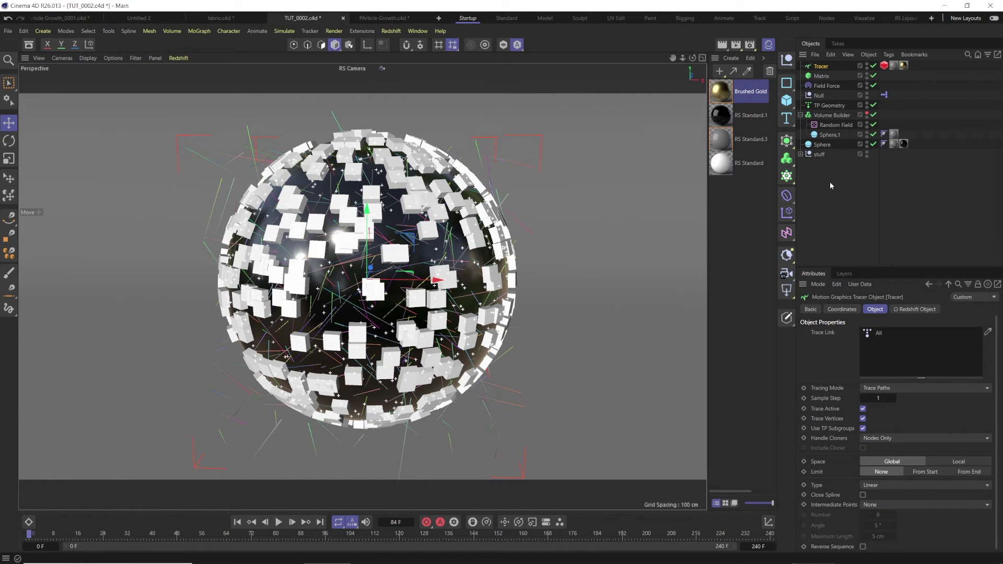
# - Add a 3D Text object and change its text to COOL
pyautogui.click(788, 121)
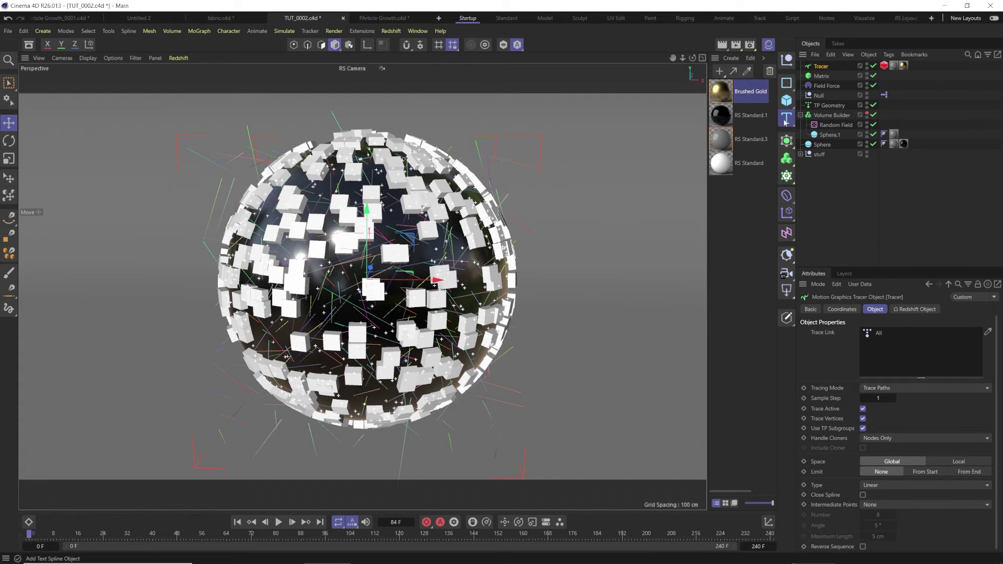
pyautogui.click(808, 137)
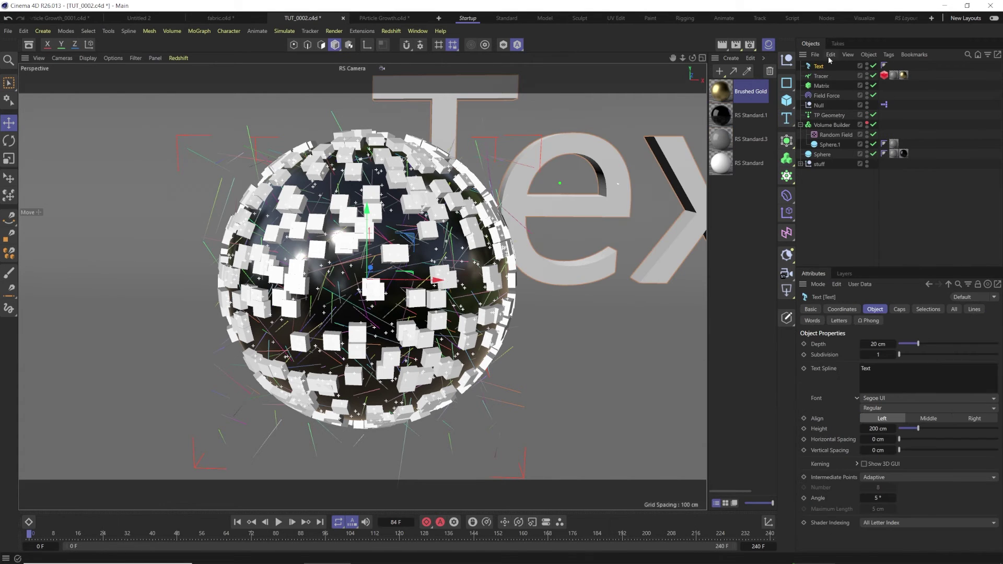
pyautogui.click(840, 376)
pyautogui.doubleClick(875, 370)
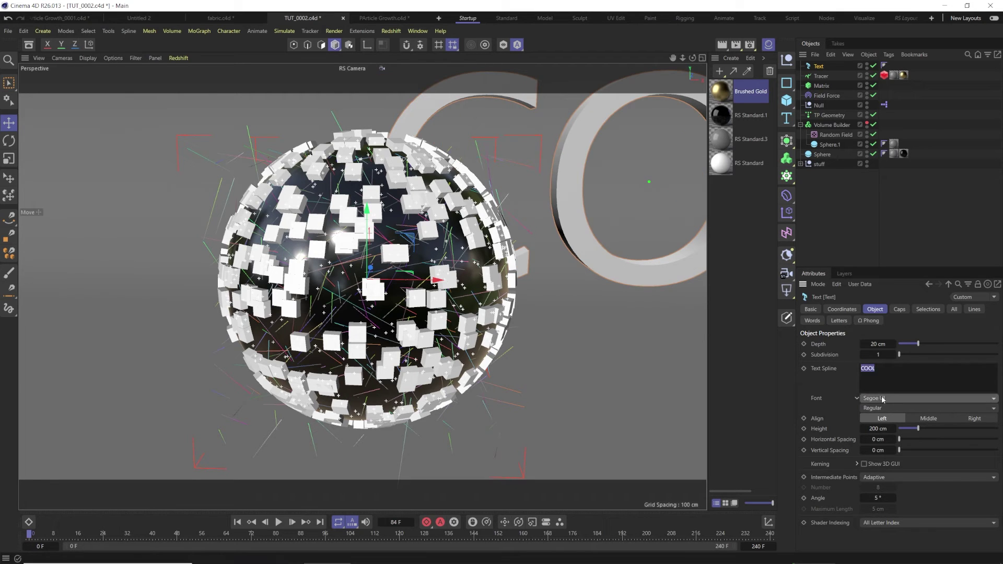
# - Set the COOL text's font to Cubano Italic, trying Montserrat first
pyautogui.click(883, 398)
pyautogui.scroll(5, 901, 374)
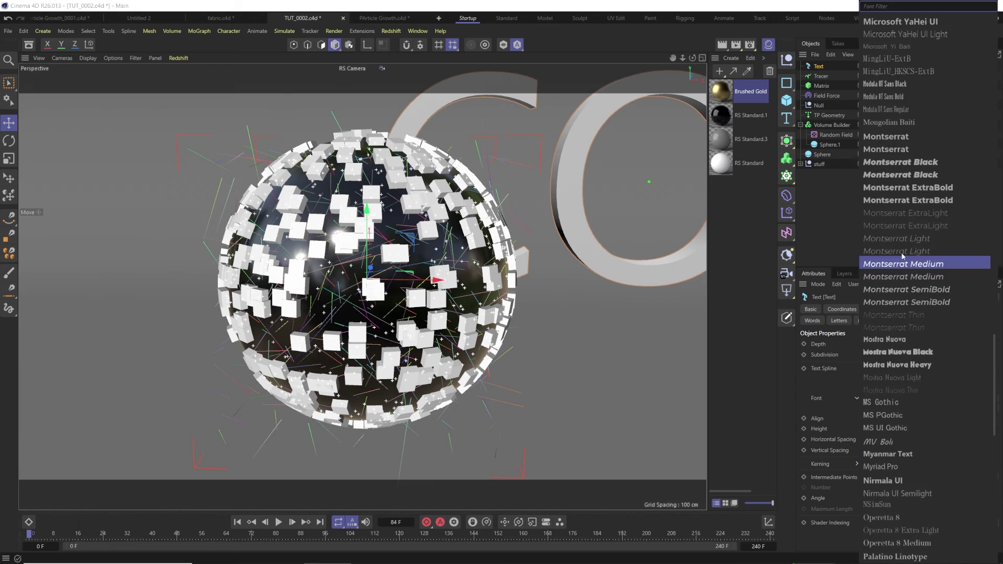
pyautogui.click(890, 138)
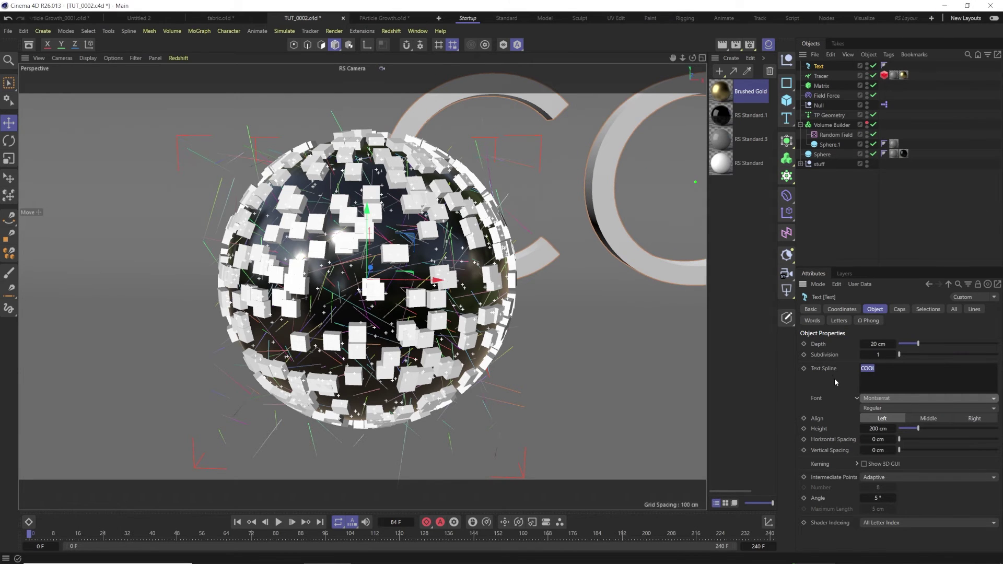
pyautogui.click(878, 398)
pyautogui.scroll(10, 893, 235)
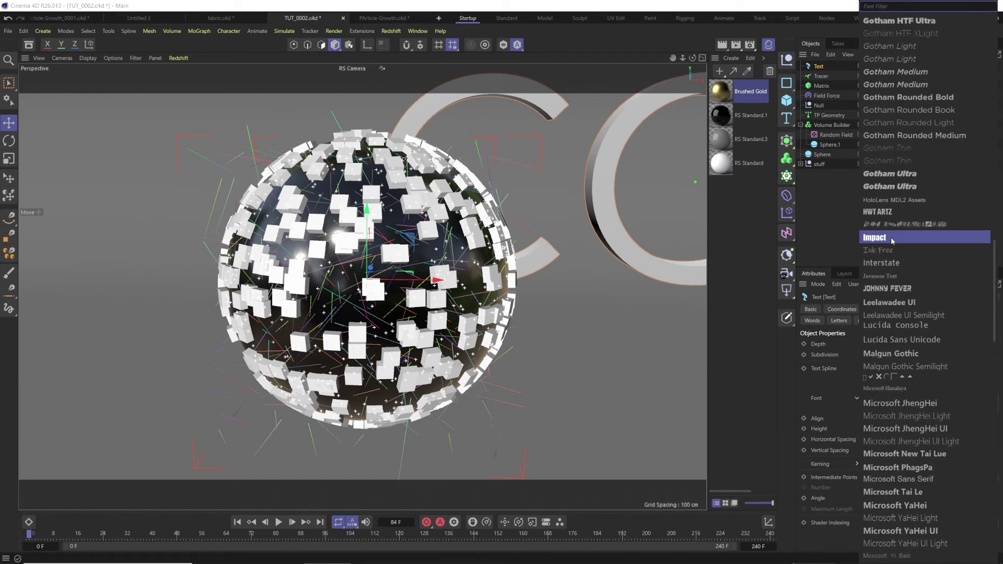
pyautogui.click(890, 46)
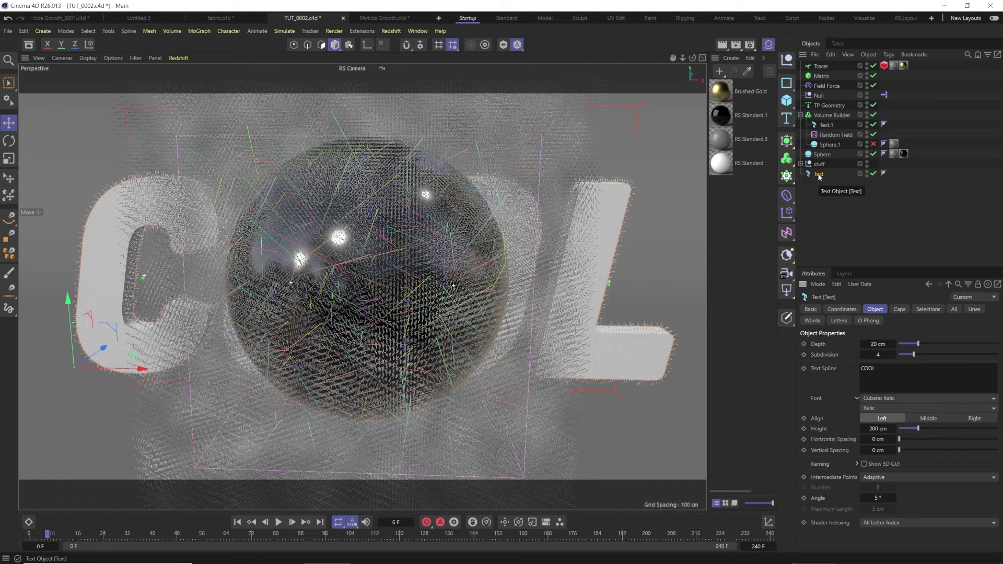
# - Try to distribute the Matrix over the parametric Text object, swapping in the Sphere for comparison
pyautogui.click(820, 77)
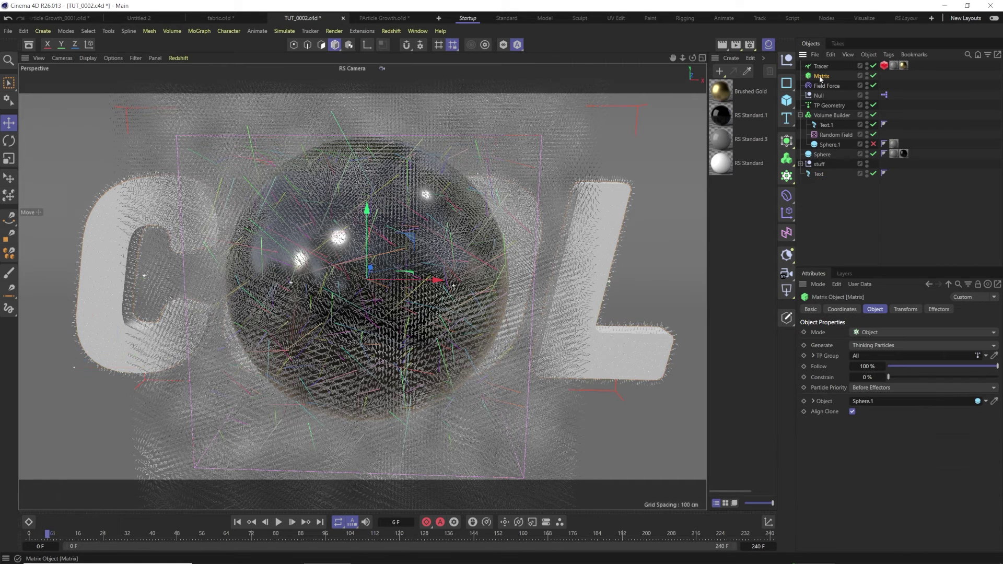
pyautogui.moveTo(819, 174); pyautogui.dragTo(868, 401)
pyautogui.click(814, 401)
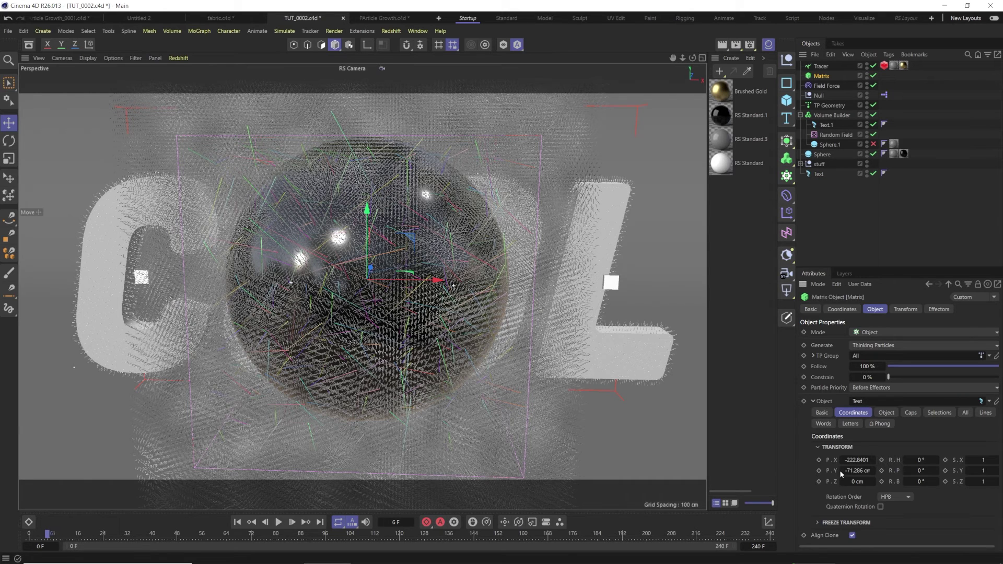
pyautogui.click(813, 401)
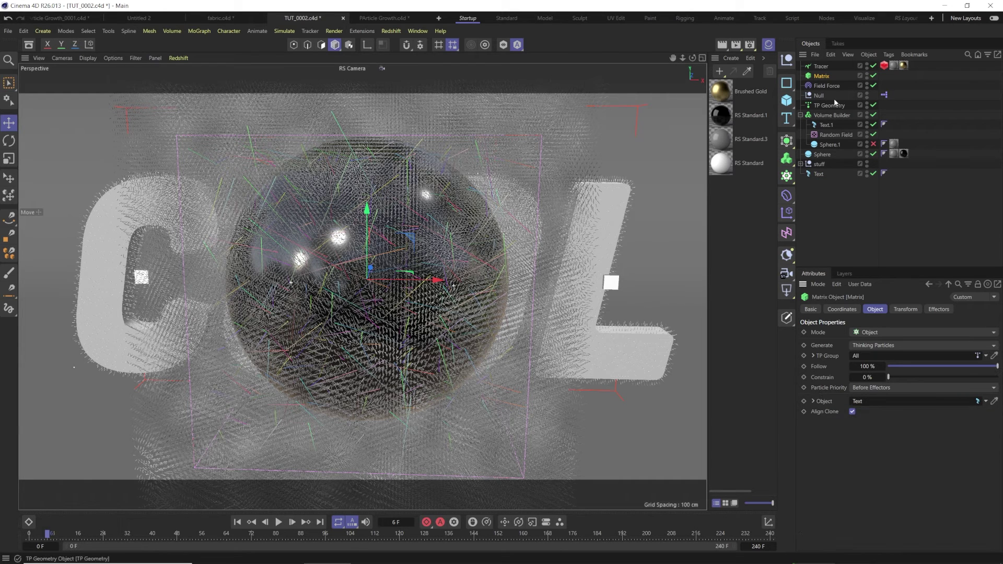
pyautogui.moveTo(823, 156); pyautogui.dragTo(870, 401)
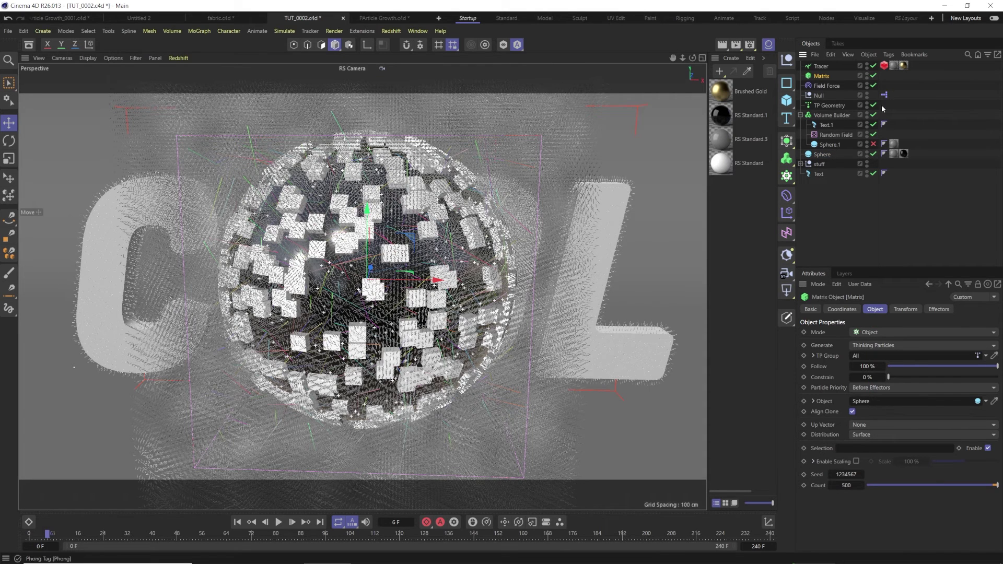
pyautogui.moveTo(819, 174); pyautogui.dragTo(877, 404)
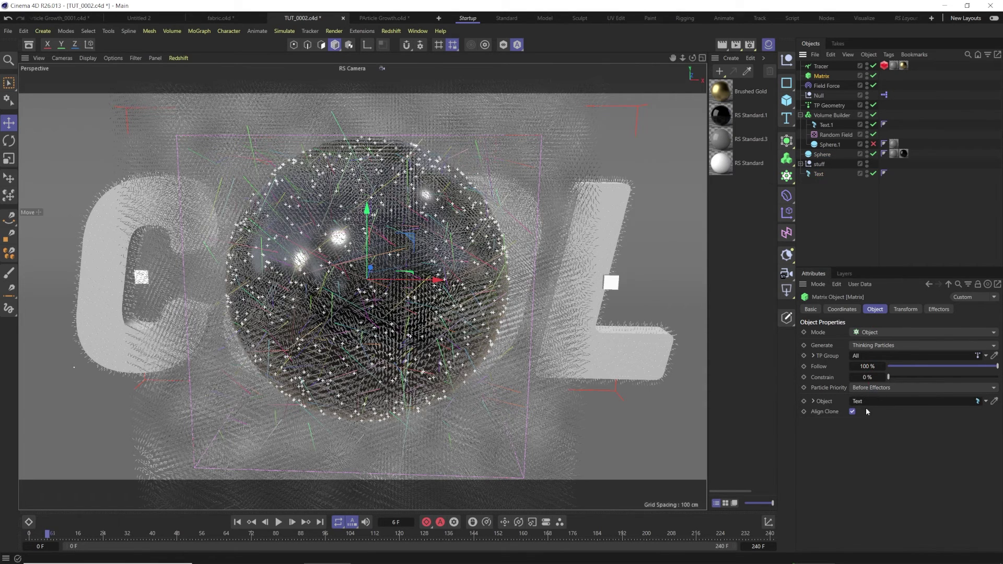
# - Convert the Text object to one polygon mesh with Connect Objects + Delete and assign it as the Matrix's object
pyautogui.click(818, 174)
pyautogui.rightClick(819, 177)
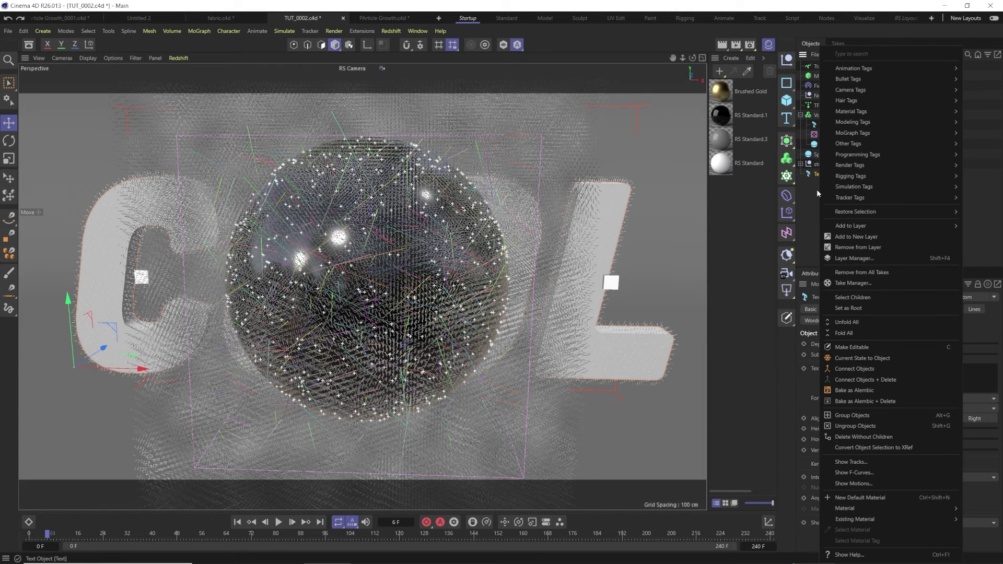
pyautogui.click(857, 380)
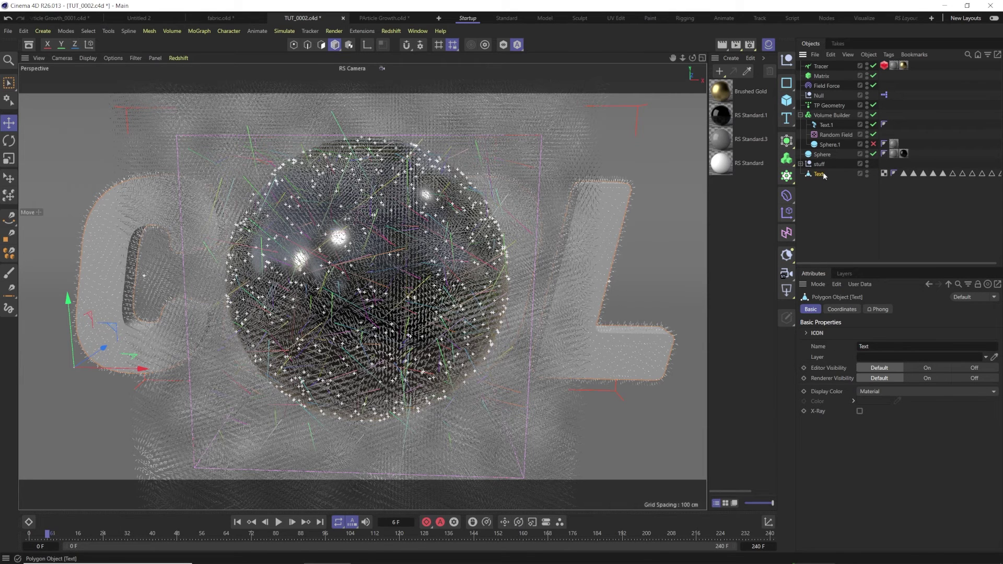
pyautogui.click(823, 77)
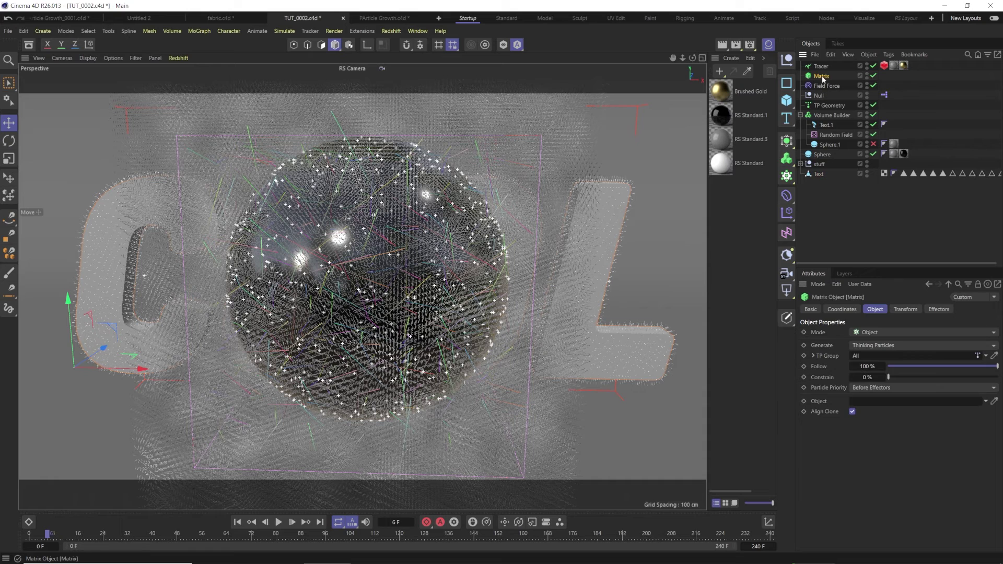
pyautogui.moveTo(819, 174); pyautogui.dragTo(876, 403)
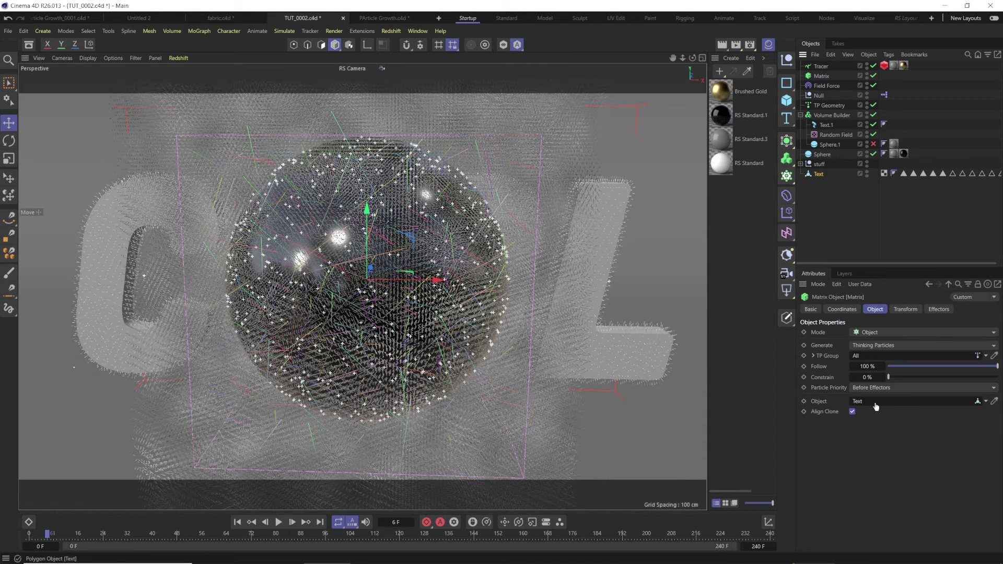
pyautogui.keyDown('ctrl'); pyautogui.moveTo(817, 175); pyautogui.dragTo(821, 189); pyautogui.keyUp('ctrl')
pyautogui.click(821, 185)
pyautogui.hotkey('ctrl', 'z')
pyautogui.hotkey('ctrl', 'z')
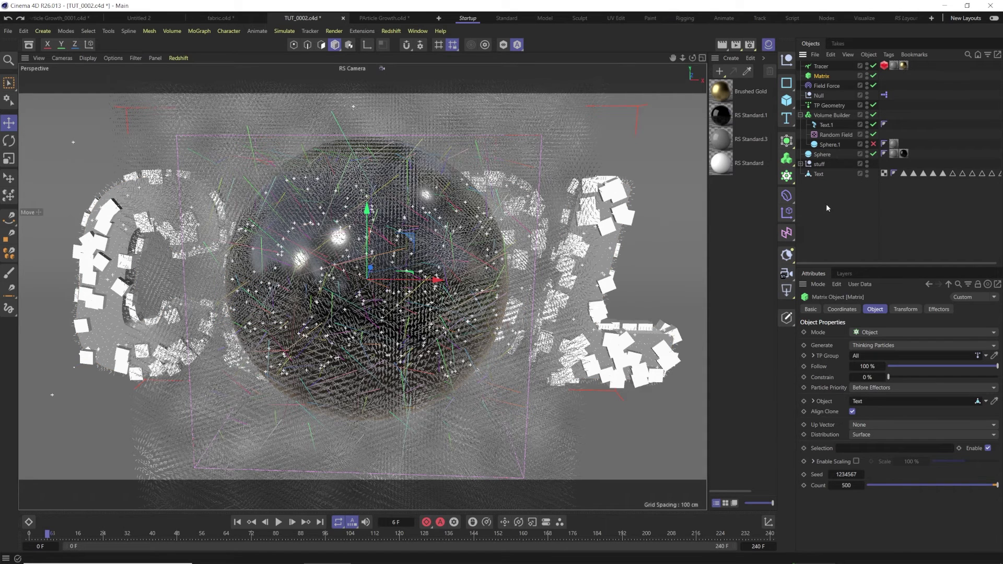
# - Duplicate the polygon Text object and place the copy inside the Volume Builder
pyautogui.click(823, 174)
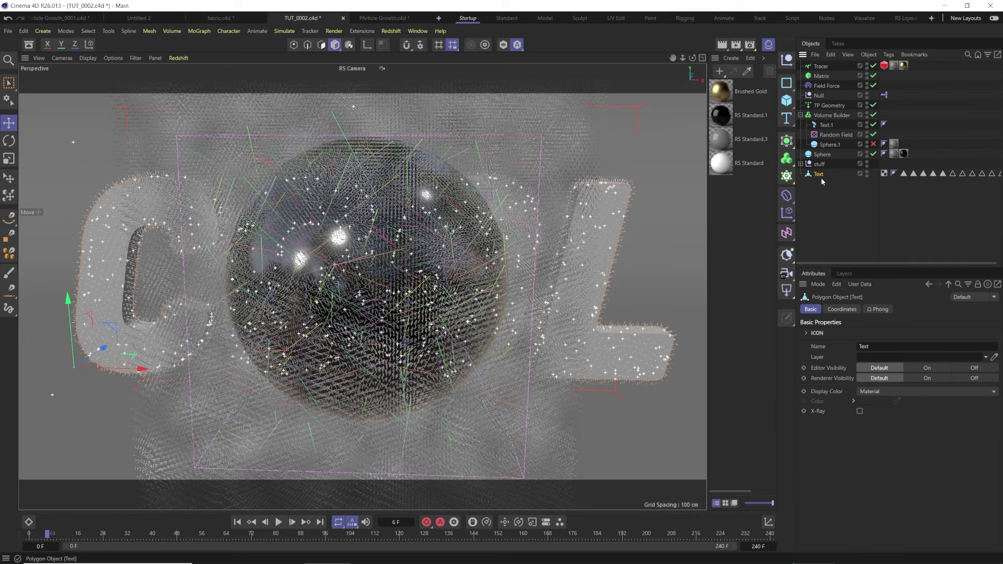
pyautogui.hotkey('ctrl', 'c')
pyautogui.hotkey('ctrl', 'v')
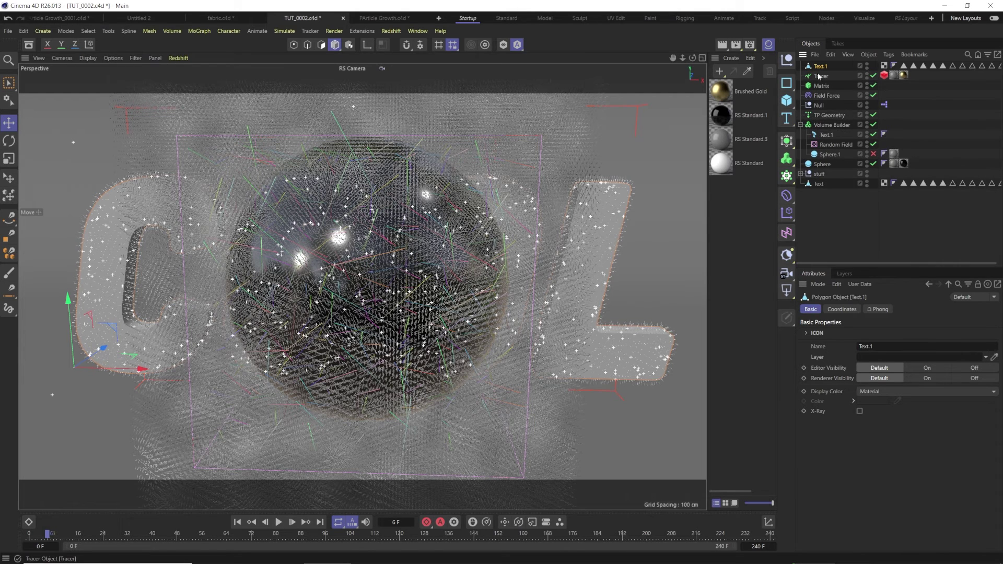
pyautogui.moveTo(820, 67); pyautogui.dragTo(825, 127)
# - Delete the parametric Text.1 and the disabled Sphere.1 from the Volume Builder
pyautogui.click(827, 136)
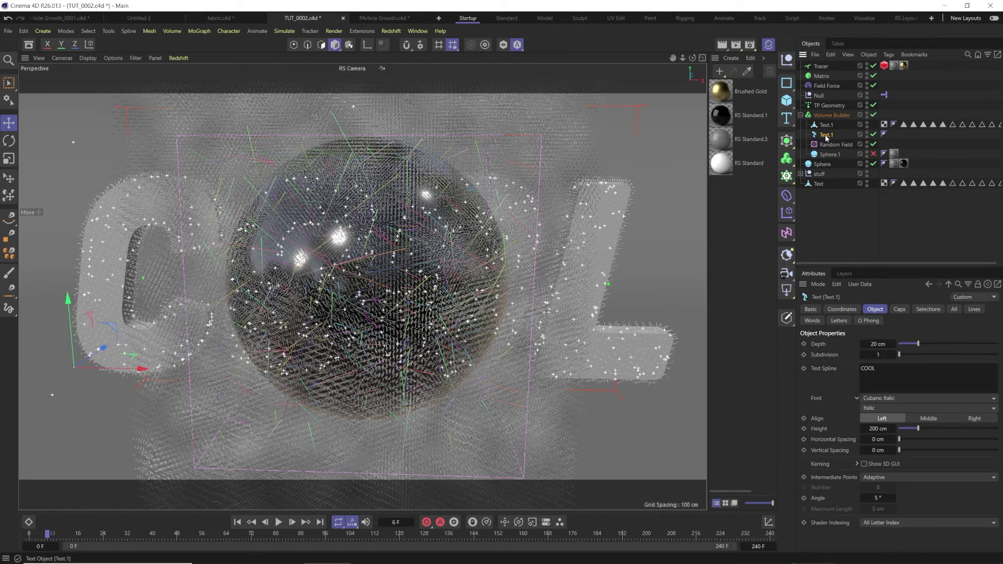
pyautogui.press('Delete')
pyautogui.click(825, 145)
pyautogui.press('Delete')
# - Move the polygon Text.1 below the Random Field in the Volume Builder's object list
pyautogui.click(828, 115)
pyautogui.click(834, 374)
pyautogui.moveTo(835, 376); pyautogui.dragTo(831, 385)
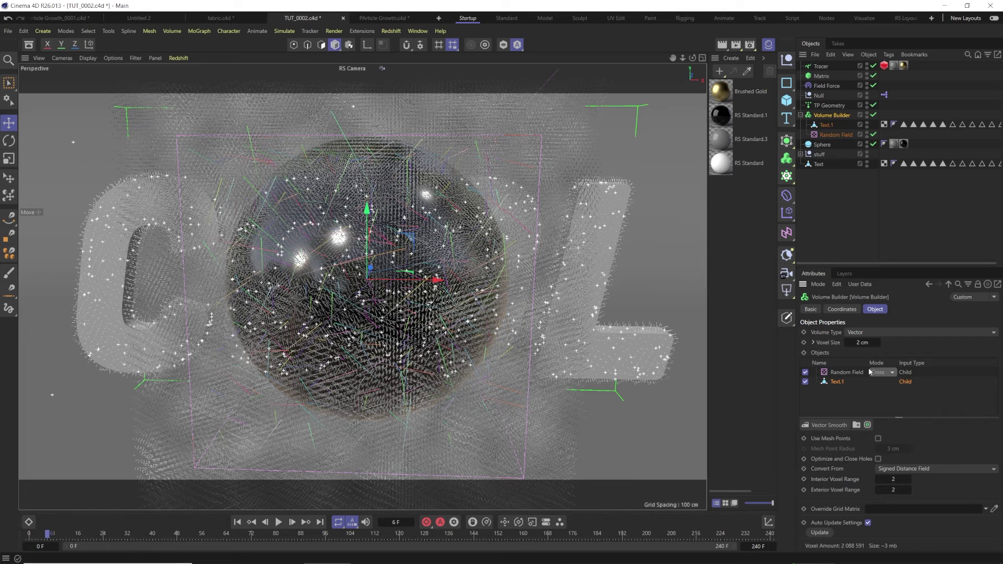
# - Assign the Volume Builder's polygon Text.1 as the Matrix's object and disable the Sphere
pyautogui.click(822, 77)
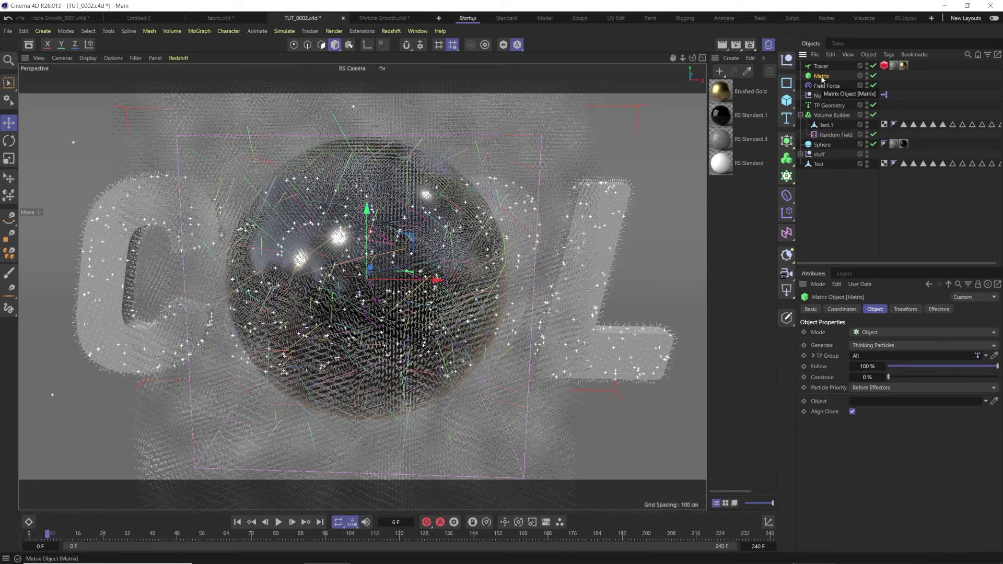
pyautogui.moveTo(827, 125); pyautogui.dragTo(888, 394)
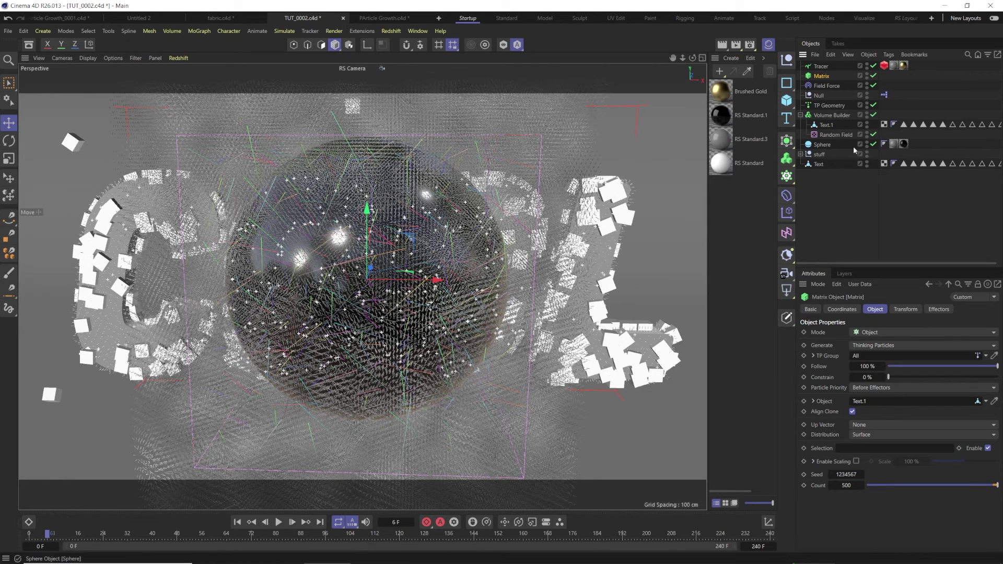
pyautogui.click(874, 144)
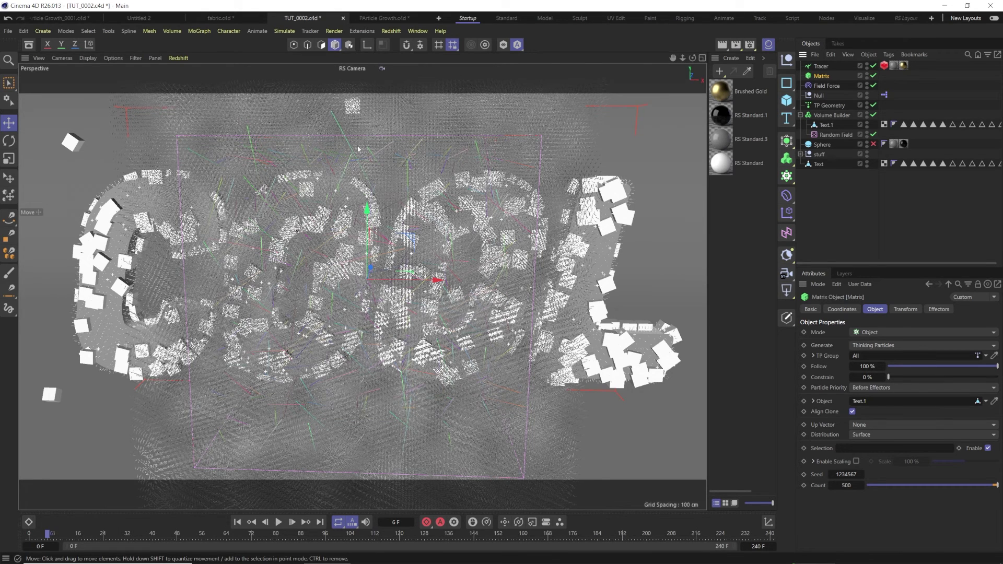
# - Set the X scale of the Random Field's creation box in the Volume Builder to 500 cm
pyautogui.click(832, 115)
pyautogui.click(841, 374)
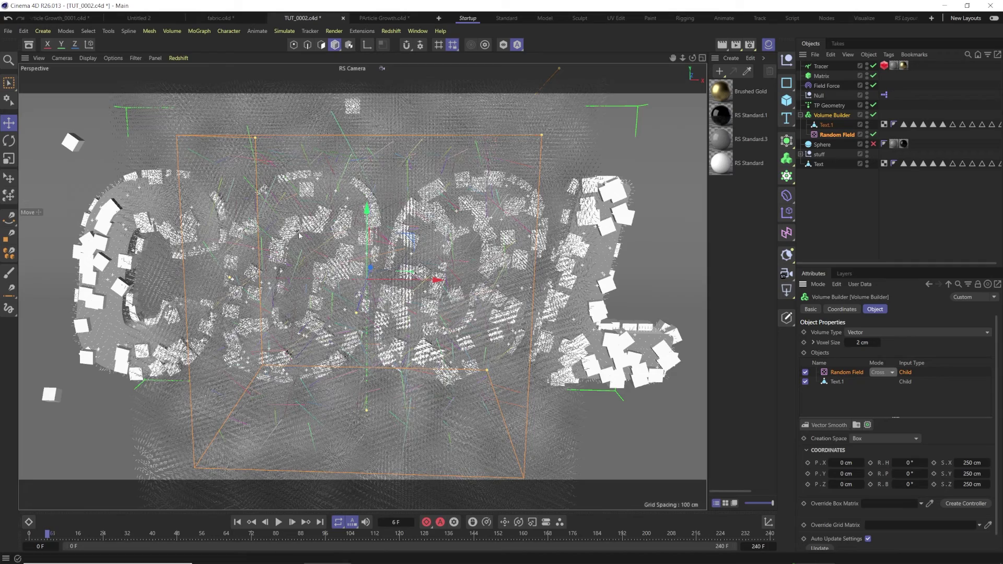
pyautogui.moveTo(967, 462); pyautogui.dragTo(999, 462)
pyautogui.doubleClick(968, 463)
pyautogui.write('500')
pyautogui.press('Return')
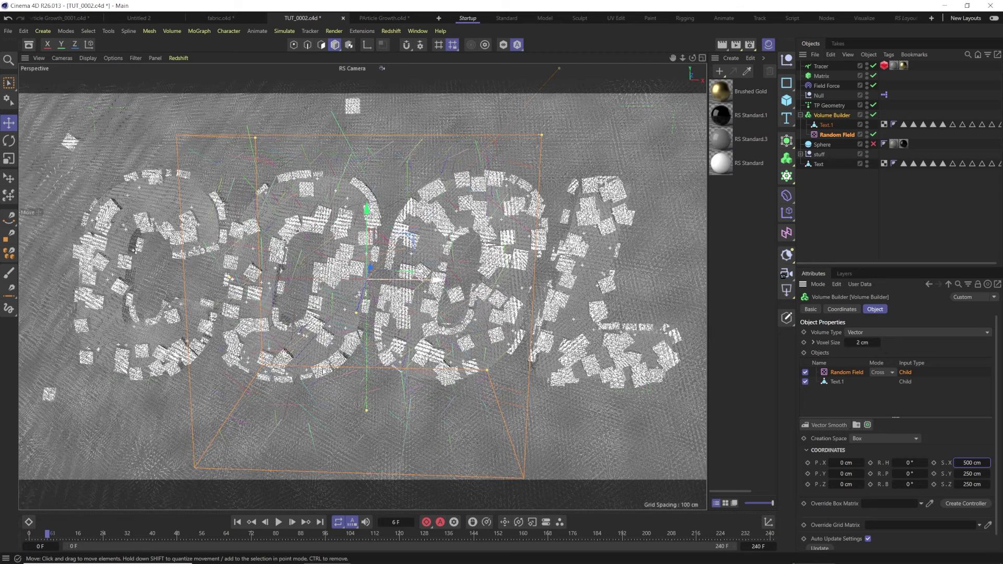
# - Hide the Volume Builder and play the simulation from the first frame to about frame 140
pyautogui.click(237, 522)
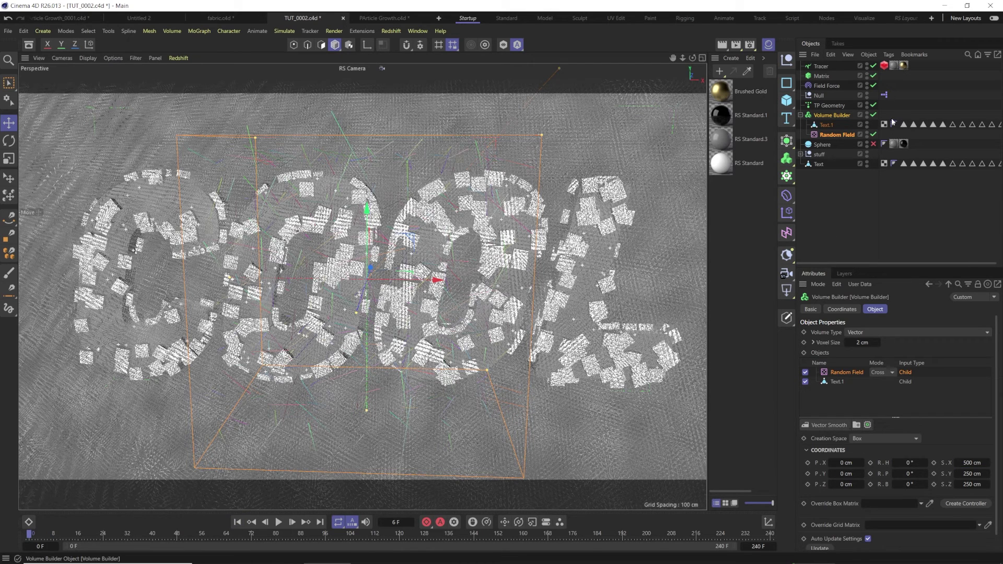
pyautogui.doubleClick(867, 113)
pyautogui.click(279, 522)
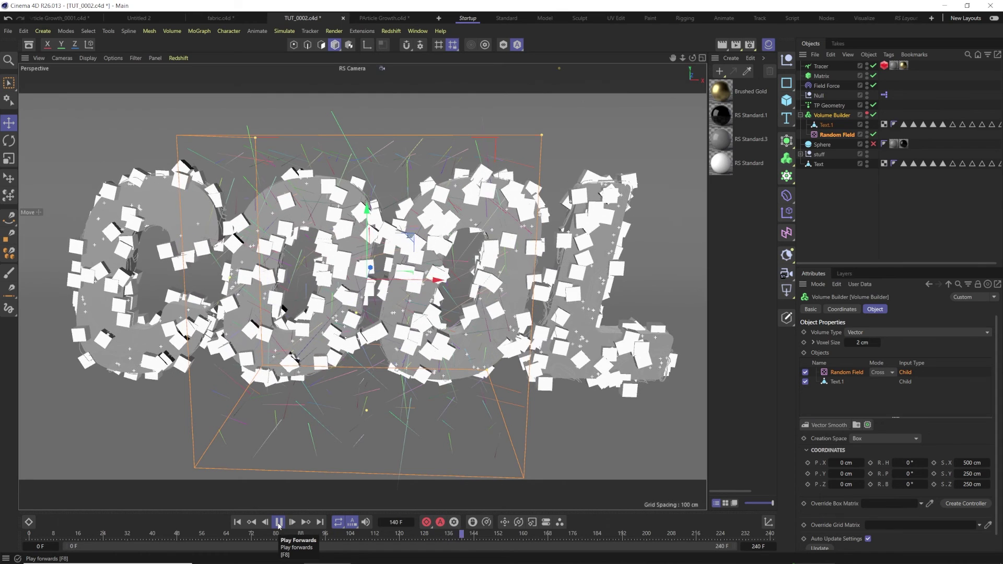
# - Stop the playback and apply the black RS Standard.1 material to the Text object
pyautogui.click(278, 522)
pyautogui.moveTo(725, 116); pyautogui.dragTo(822, 165)
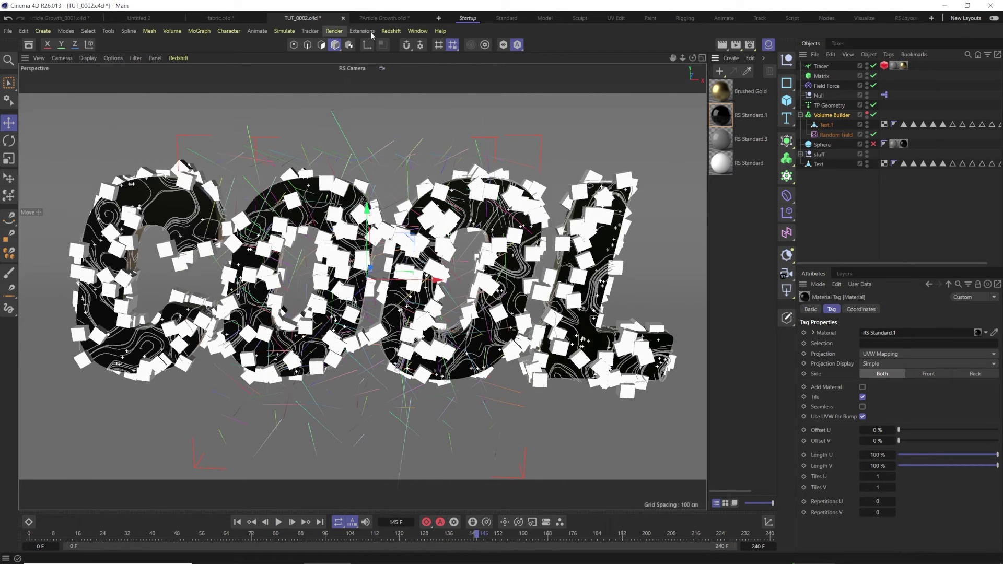
# - Start the Redshift IPR in the viewport and hide the Text object from view and render
pyautogui.click(179, 58)
pyautogui.click(184, 78)
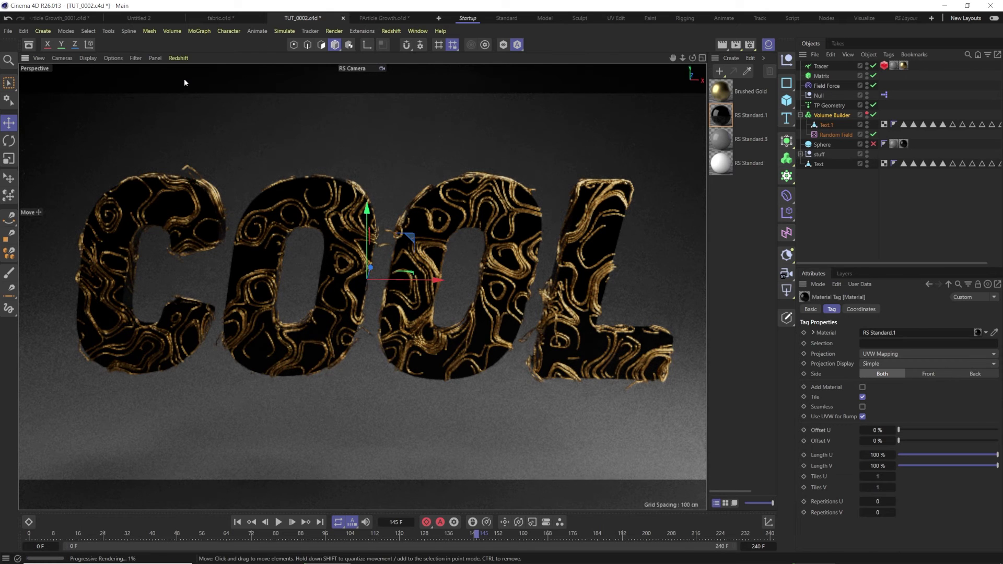
pyautogui.click(868, 163)
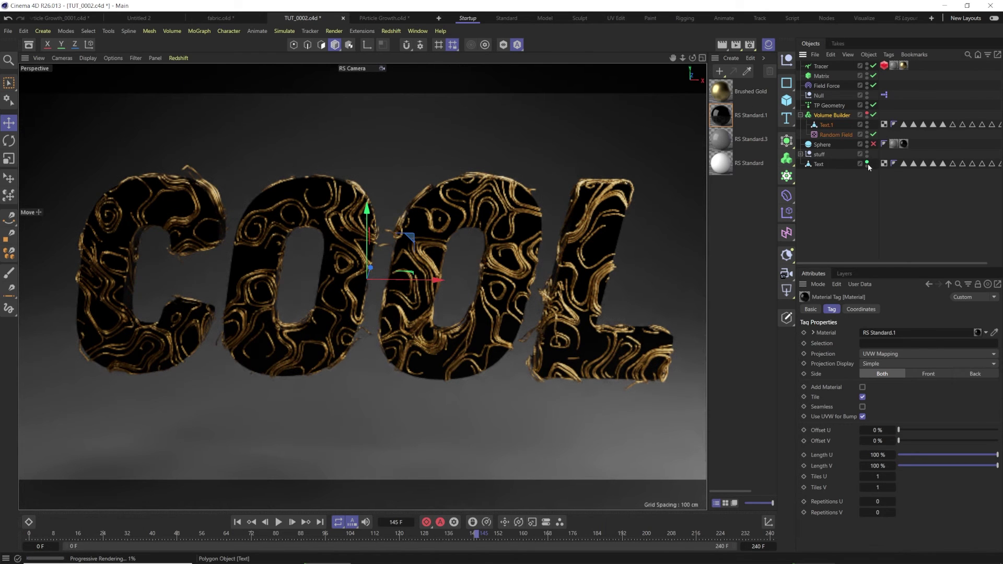
pyautogui.doubleClick(868, 167)
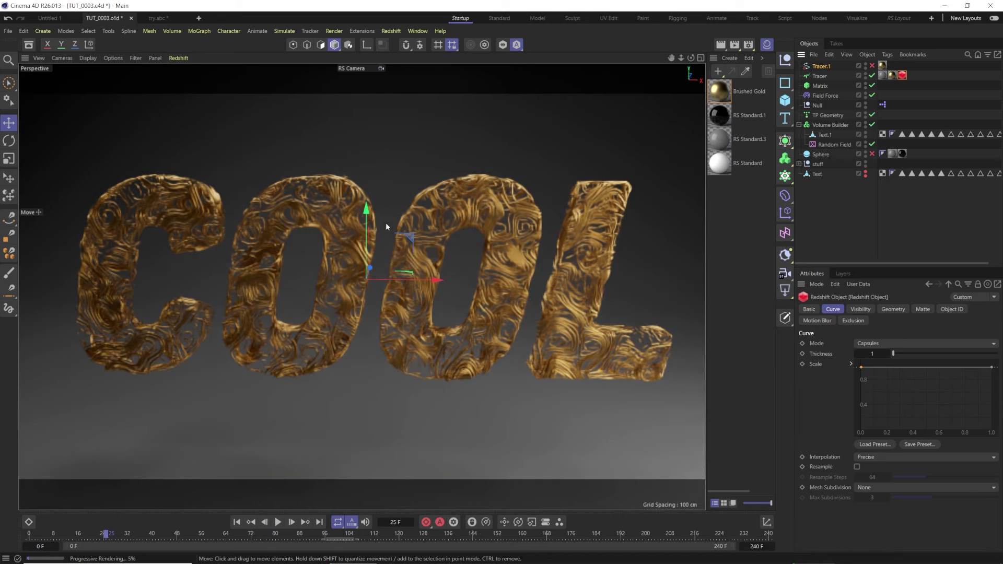
# - Render frame 25 to the Picture Viewer, stop the viewport IPR and close the rendered image
pyautogui.click(736, 46)
pyautogui.click(178, 58)
pyautogui.click(188, 74)
pyautogui.moveTo(500, 39); pyautogui.dragTo(327, 38)
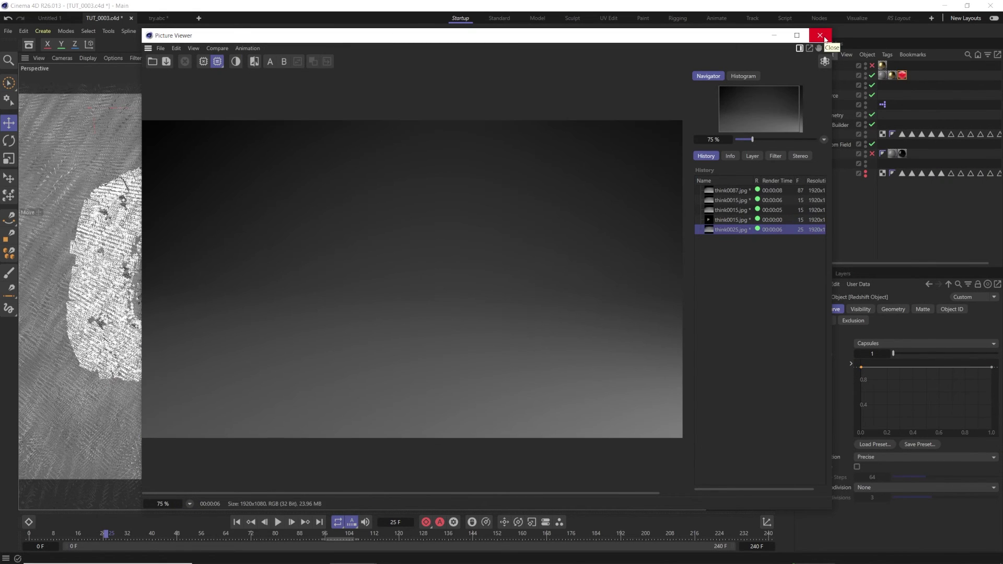
pyautogui.click(821, 36)
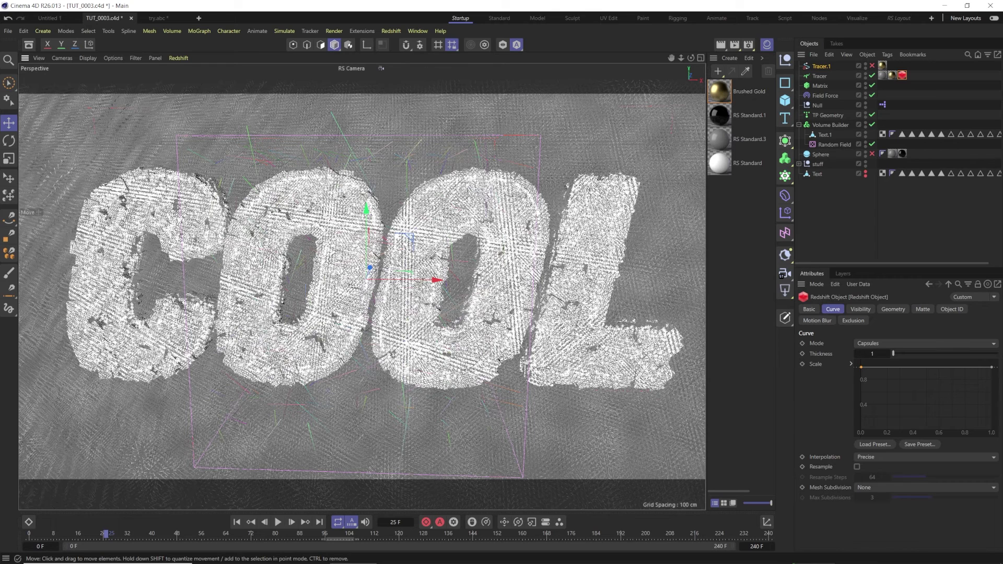
# - Select the Tracer, open the Redshift RenderView and play the simulation from the first frame to frame 42
pyautogui.click(237, 522)
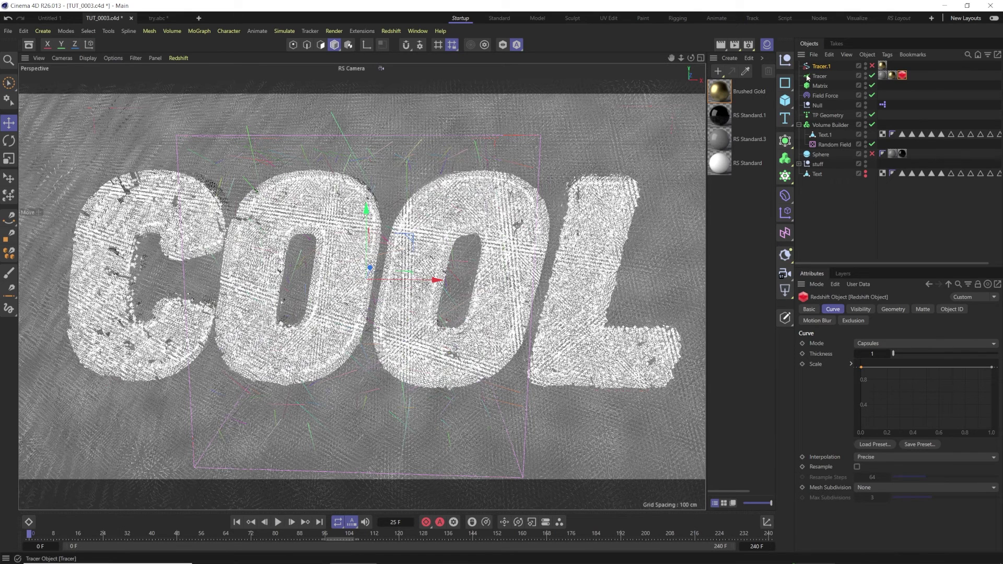
pyautogui.click(821, 77)
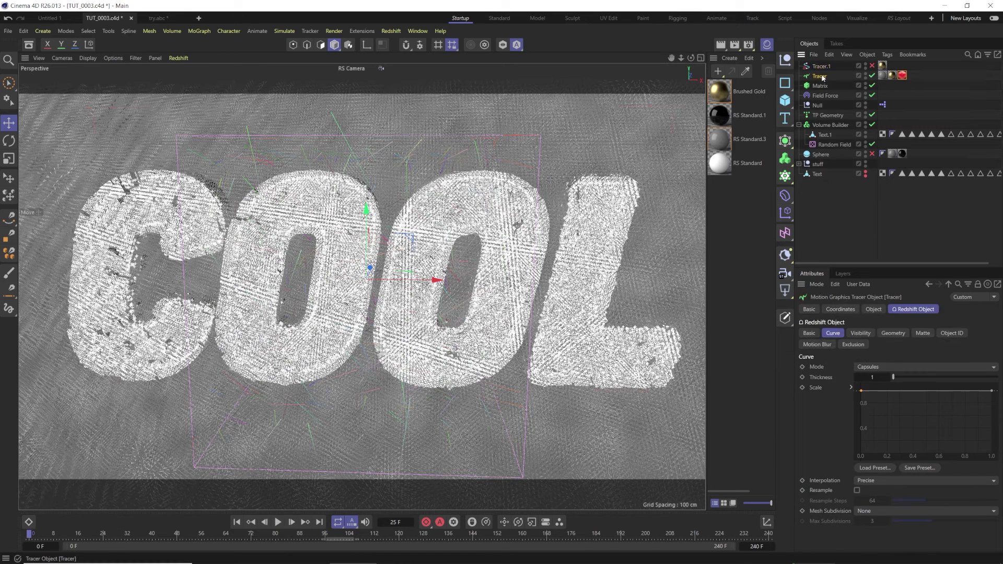
pyautogui.click(391, 32)
pyautogui.click(410, 111)
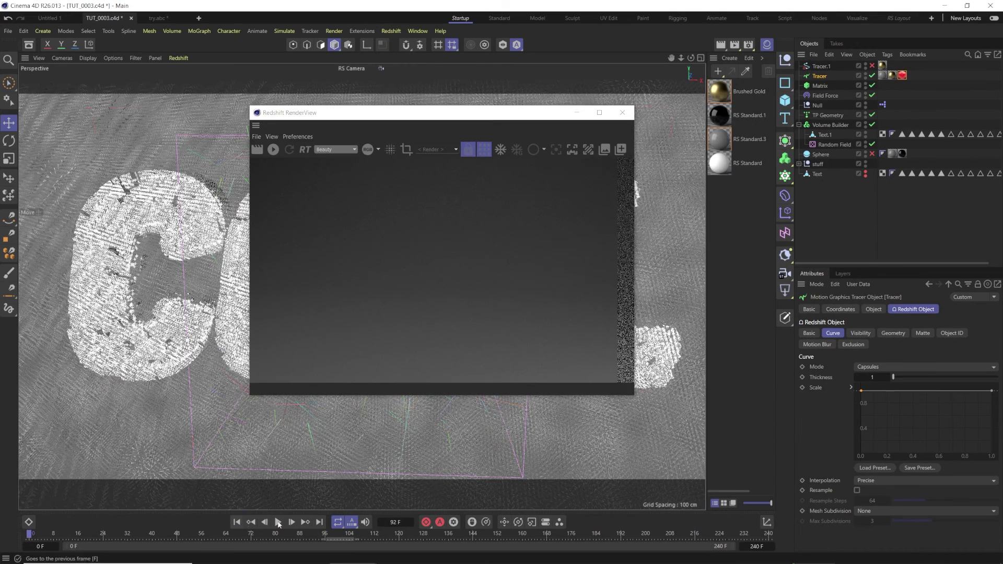
pyautogui.click(278, 523)
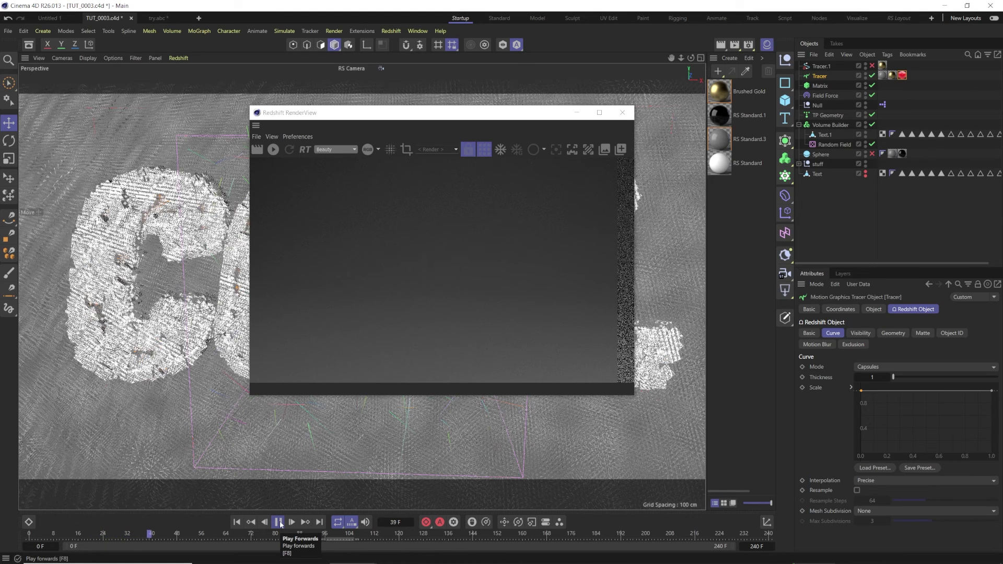
pyautogui.click(279, 523)
# - Render the current frame in the Redshift RenderView with bucket rendering, then close the RenderView
pyautogui.click(273, 150)
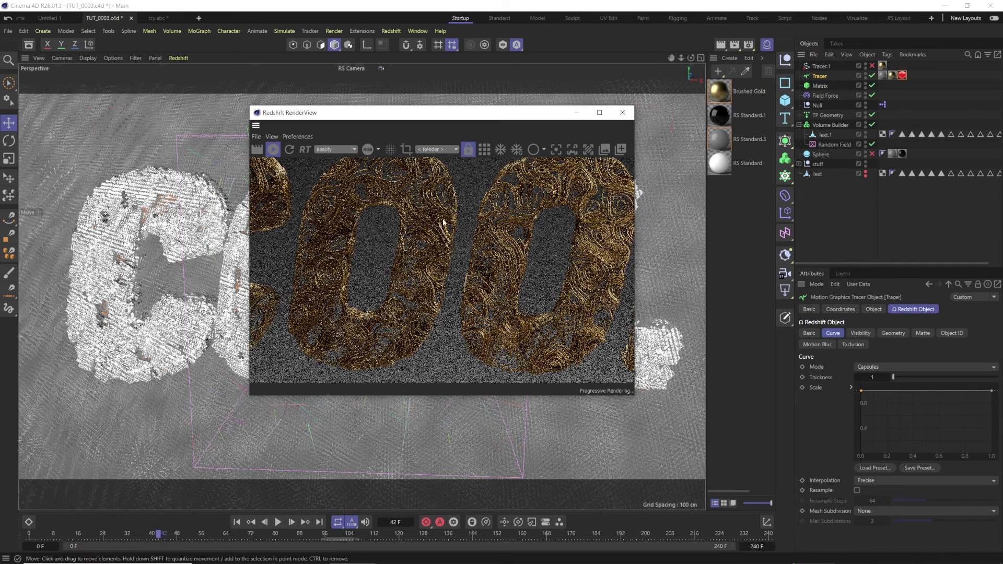
pyautogui.click(485, 150)
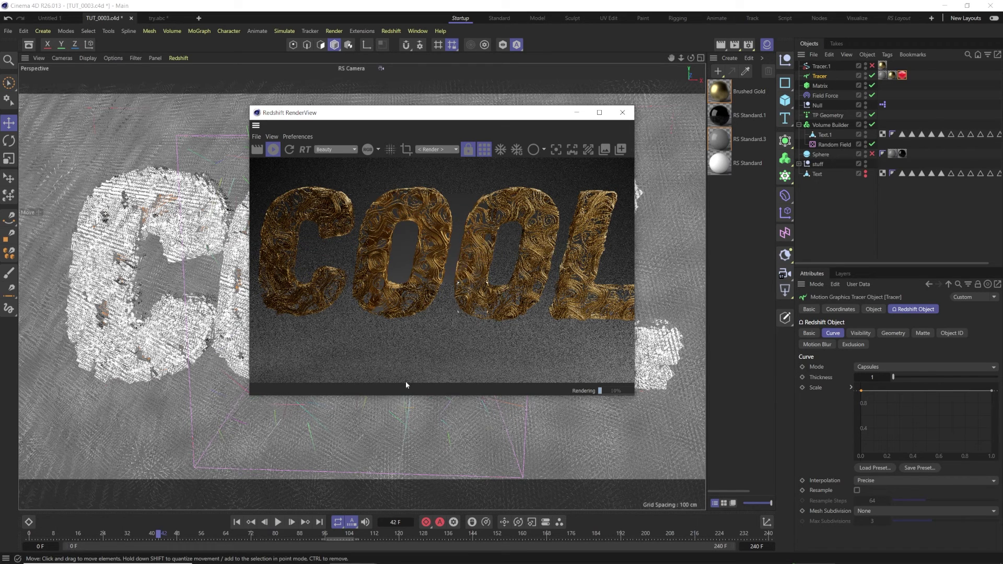
pyautogui.click(621, 119)
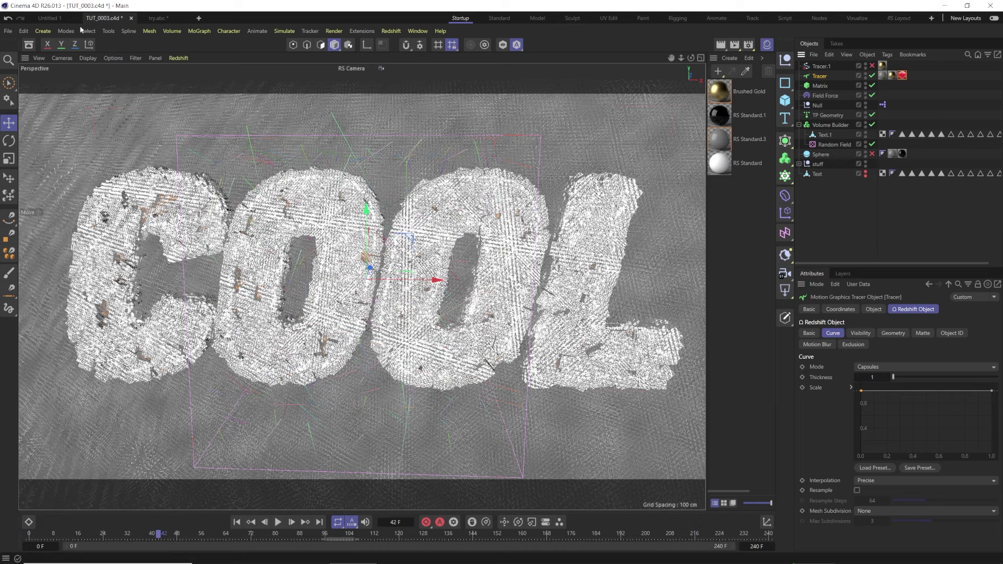
# - Export the selected Tracer to an Alembic file named tracer, with Selection Only and Splines (Curves) enabled
pyautogui.click(9, 32)
pyautogui.moveTo(39, 251)
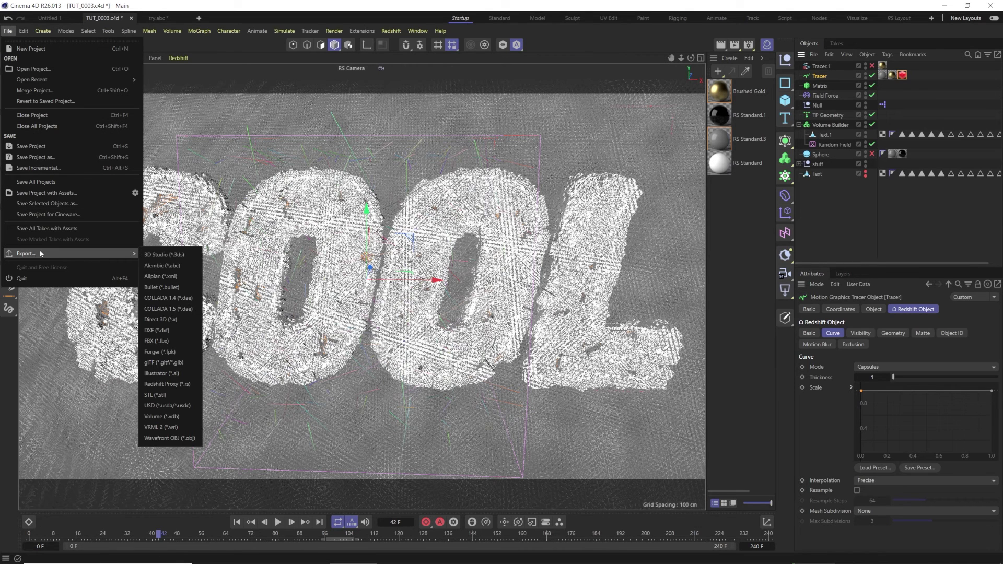
pyautogui.click(180, 267)
pyautogui.moveTo(165, 140); pyautogui.dragTo(482, 80)
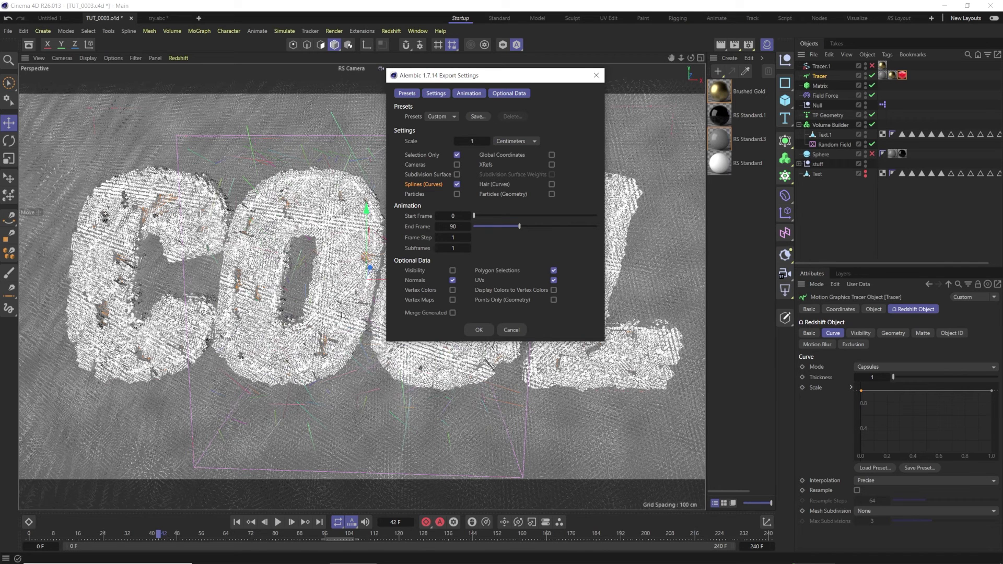
pyautogui.click(479, 330)
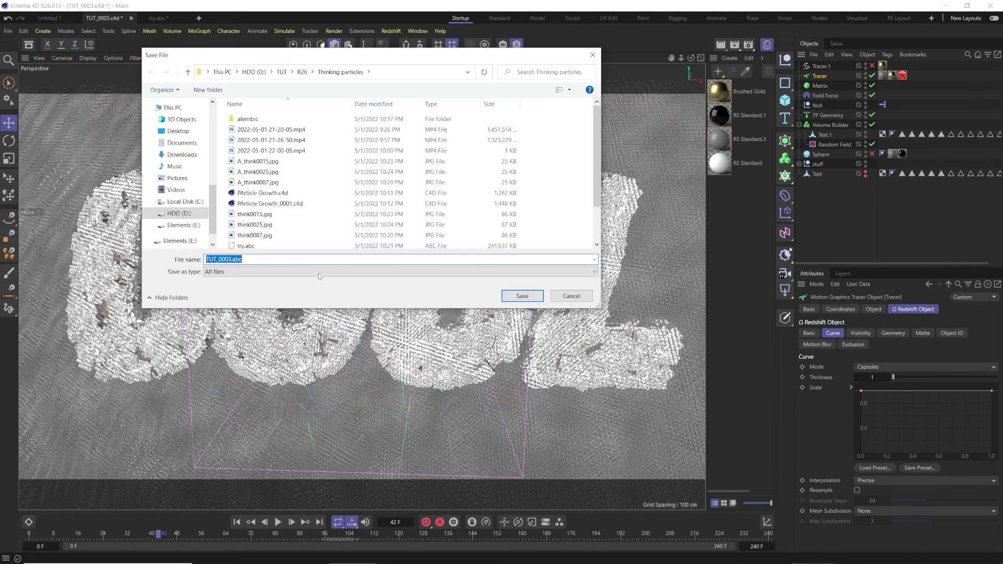
pyautogui.write('tracer')
pyautogui.press('Return')
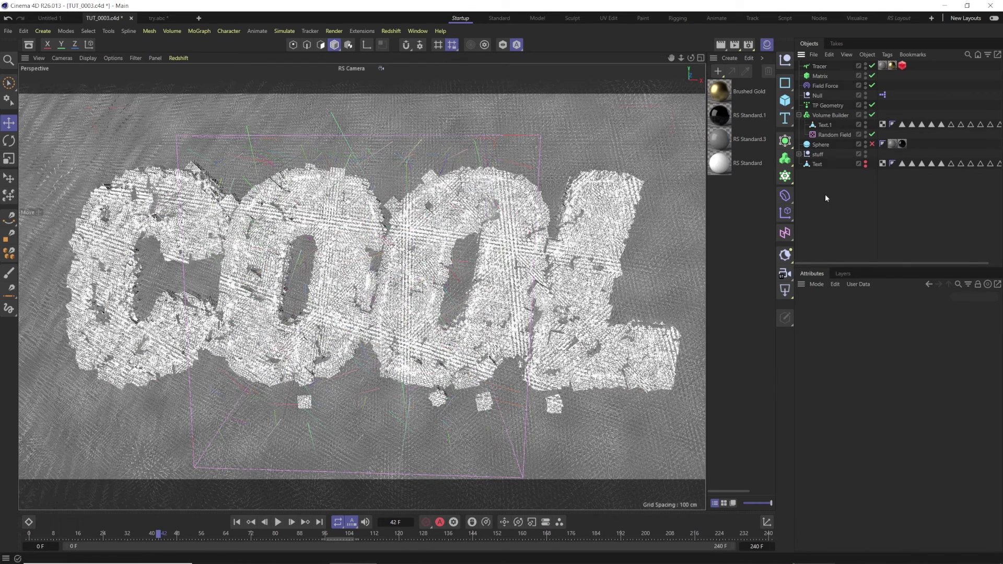
# - Import tracer.abc from the Thinking particles folder using the default Alembic import settings
pyautogui.click(268, 555)
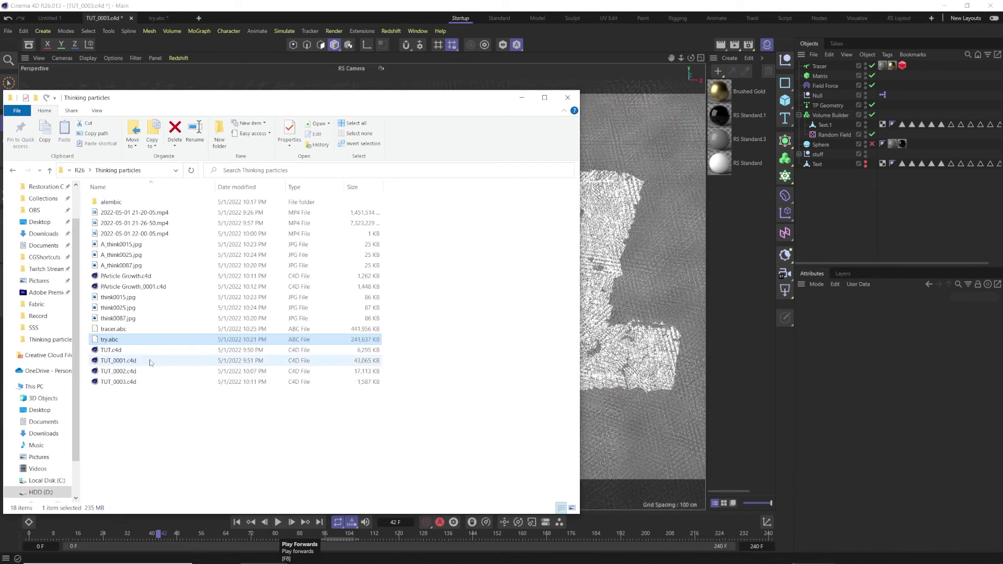
pyautogui.click(98, 330)
pyautogui.moveTo(109, 332); pyautogui.dragTo(835, 204)
pyautogui.moveTo(769, 75); pyautogui.dragTo(506, 79)
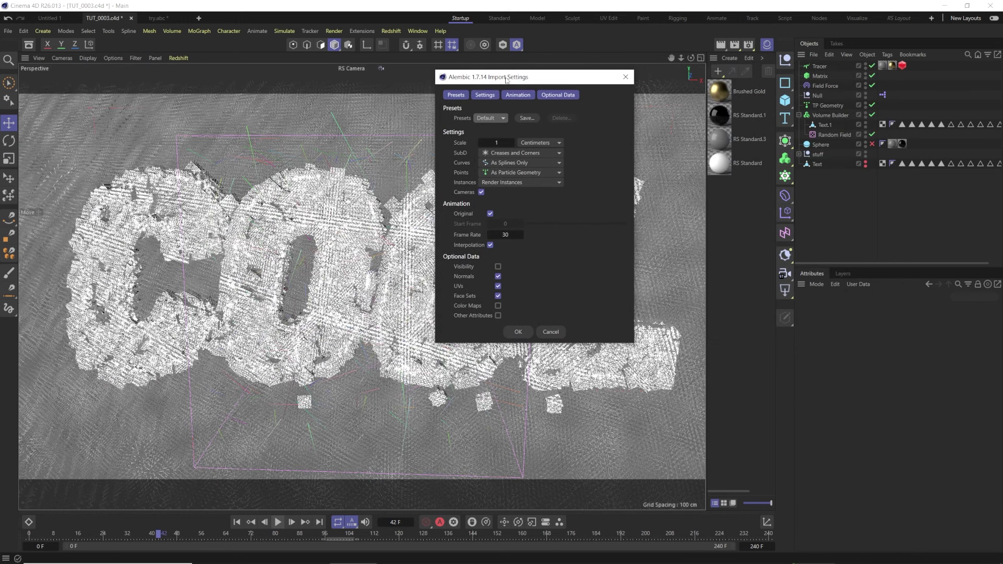
pyautogui.click(513, 333)
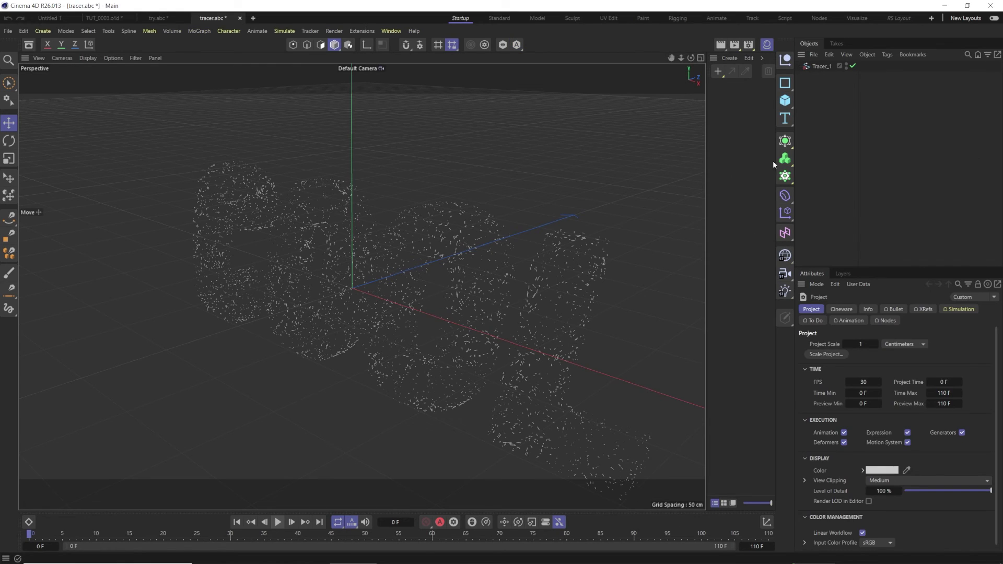
# - Play back the imported Alembic splines and scrub the timeline to frame 28
pyautogui.click(278, 523)
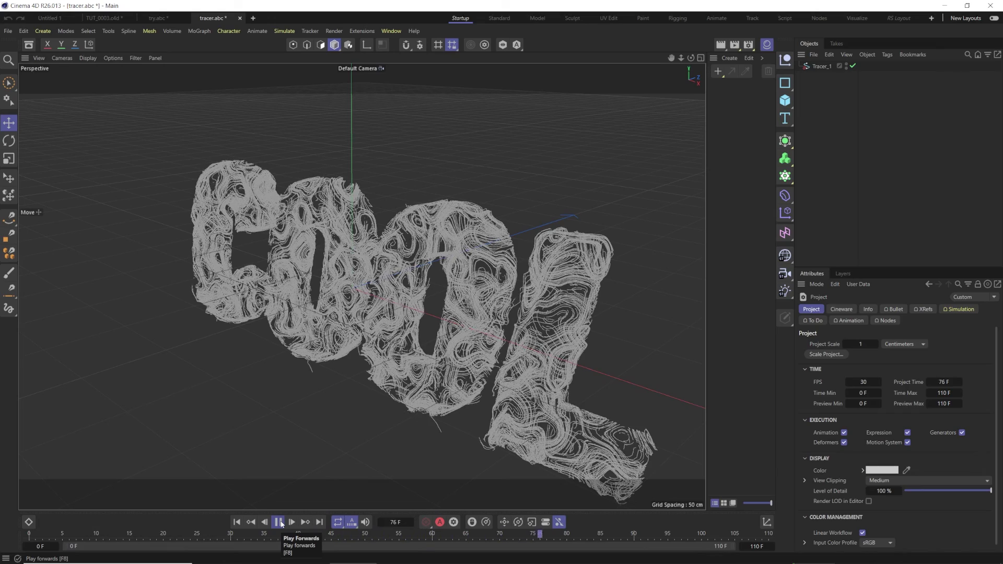
pyautogui.click(279, 524)
pyautogui.moveTo(244, 536); pyautogui.dragTo(216, 534)
# - Copy Tracer_1 into TUT_0003.c4d and transfer the Tracer's material and Redshift Object tags to it
pyautogui.click(816, 66)
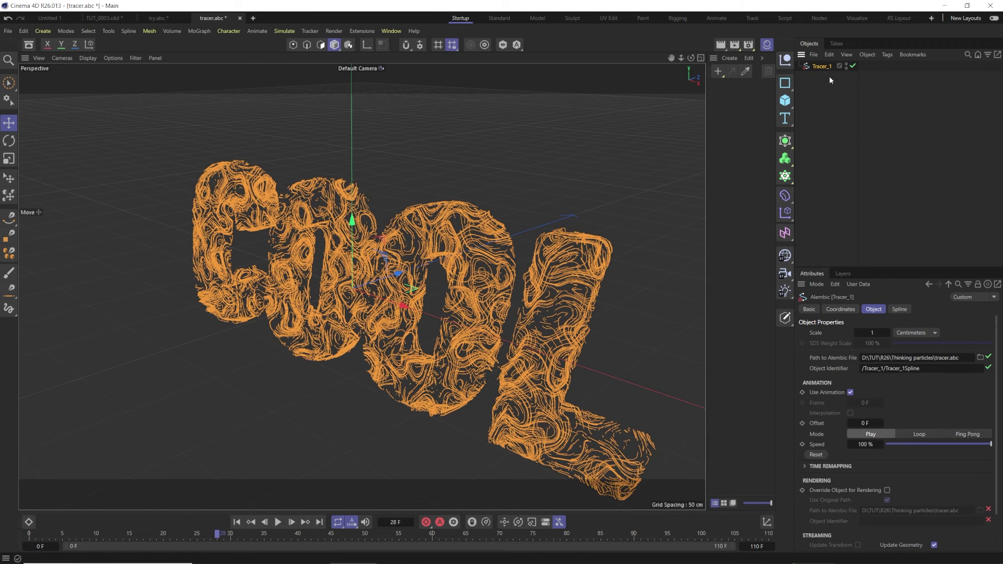
pyautogui.click(114, 19)
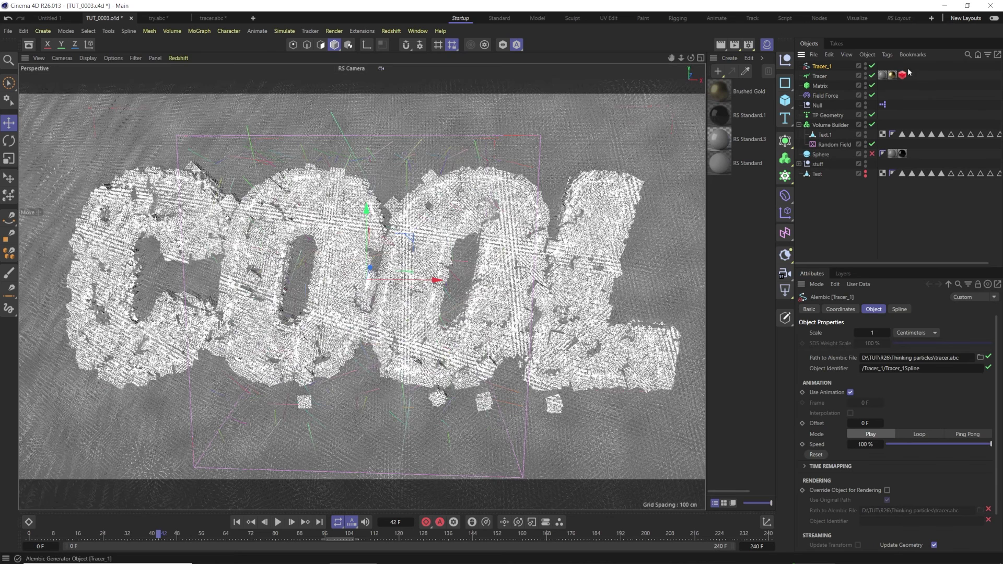
pyautogui.moveTo(919, 81); pyautogui.dragTo(837, 67)
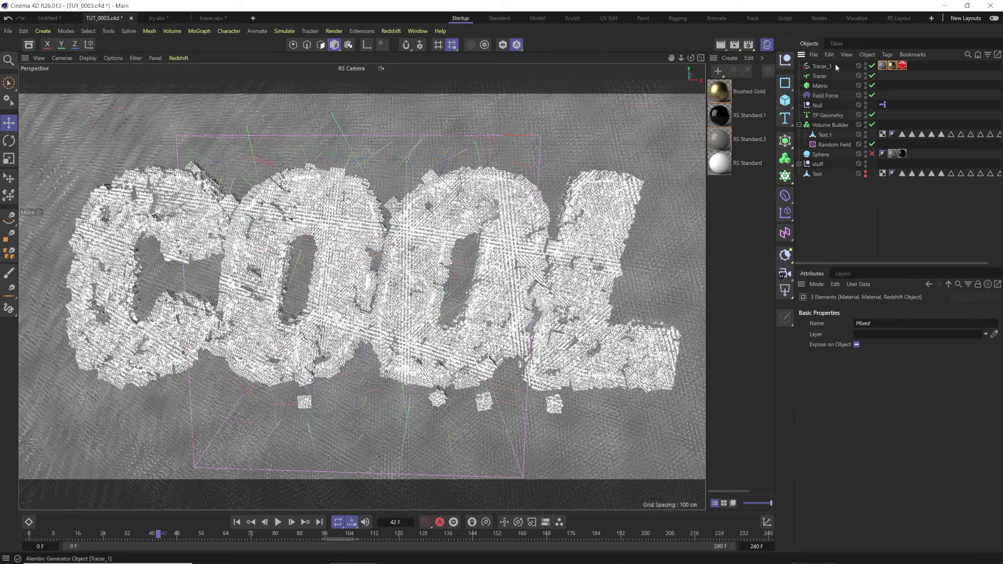
# - Disable the Tracer, Matrix and Volume Builder, then play the scene from the start and scrub to frame 129
pyautogui.click(872, 85)
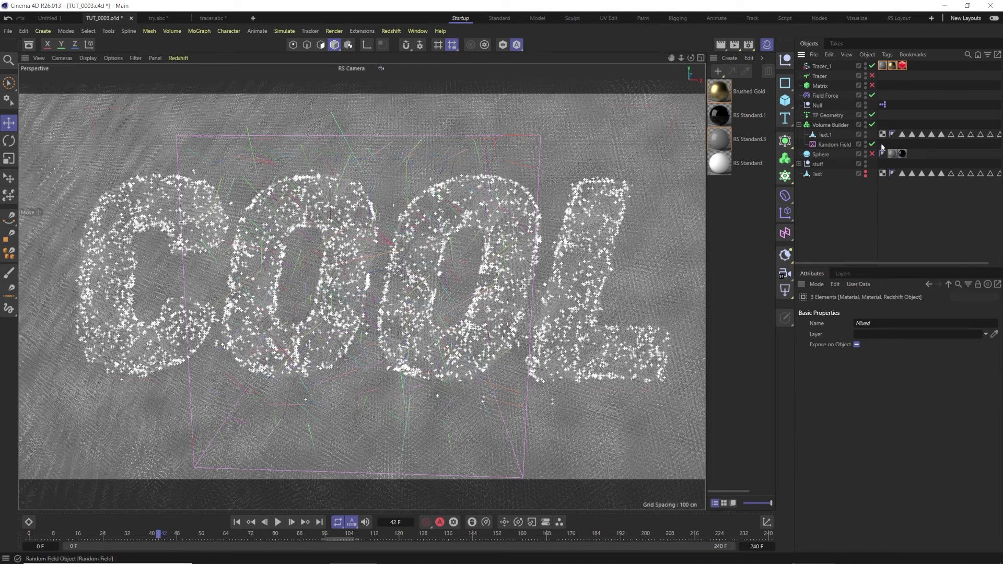
pyautogui.click(872, 124)
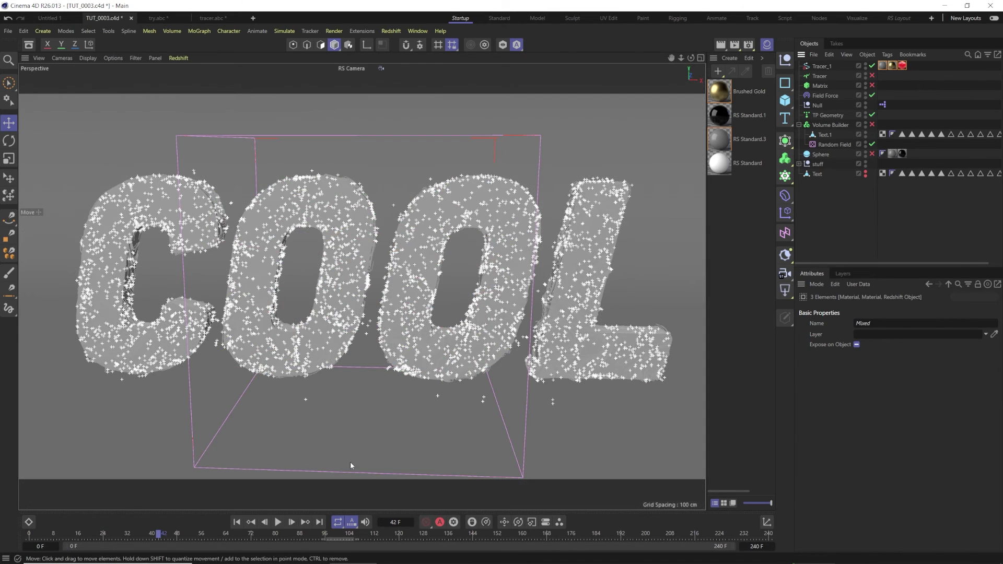
pyautogui.click(237, 522)
pyautogui.click(276, 522)
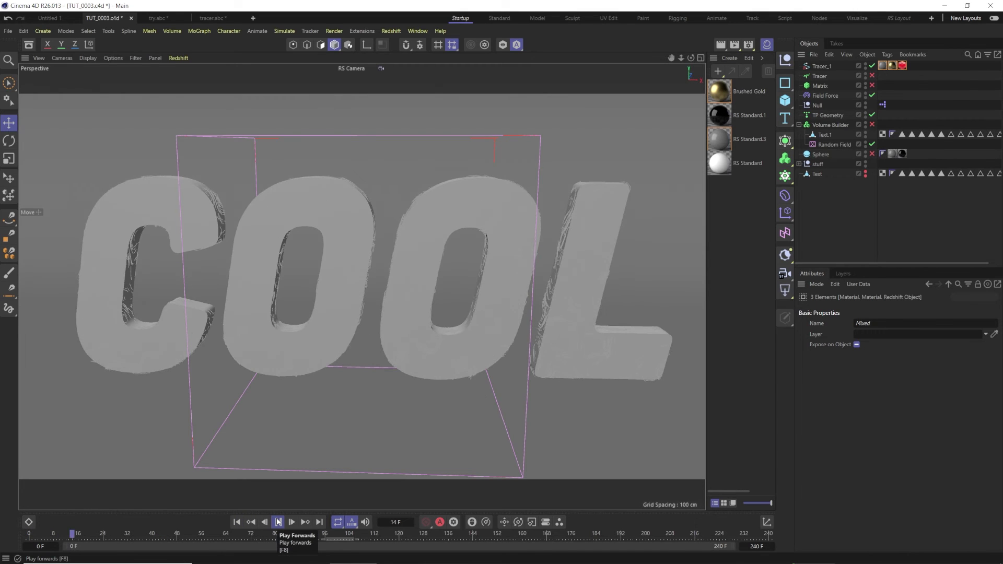
pyautogui.click(278, 522)
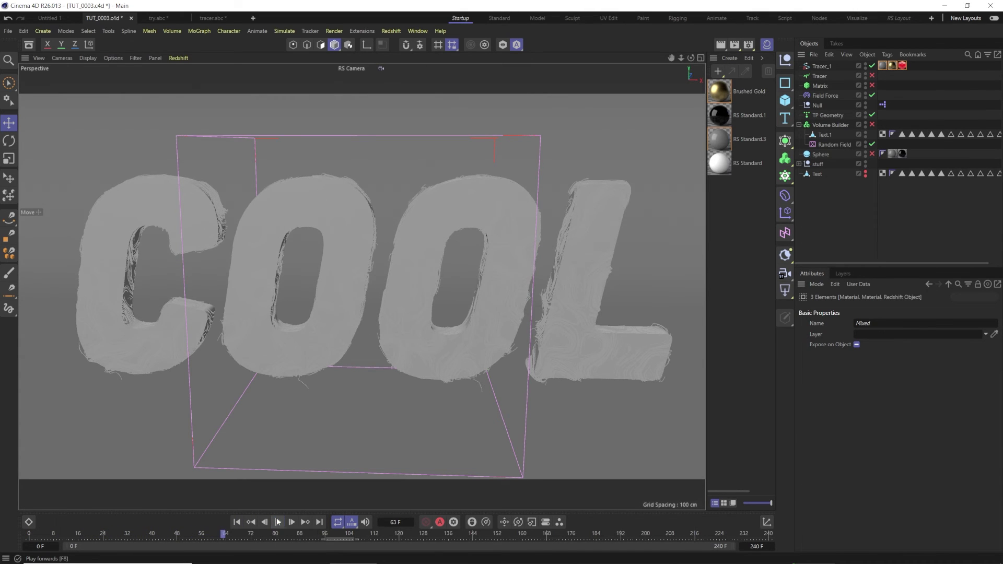
pyautogui.click(545, 529)
pyautogui.moveTo(546, 529); pyautogui.dragTo(426, 533)
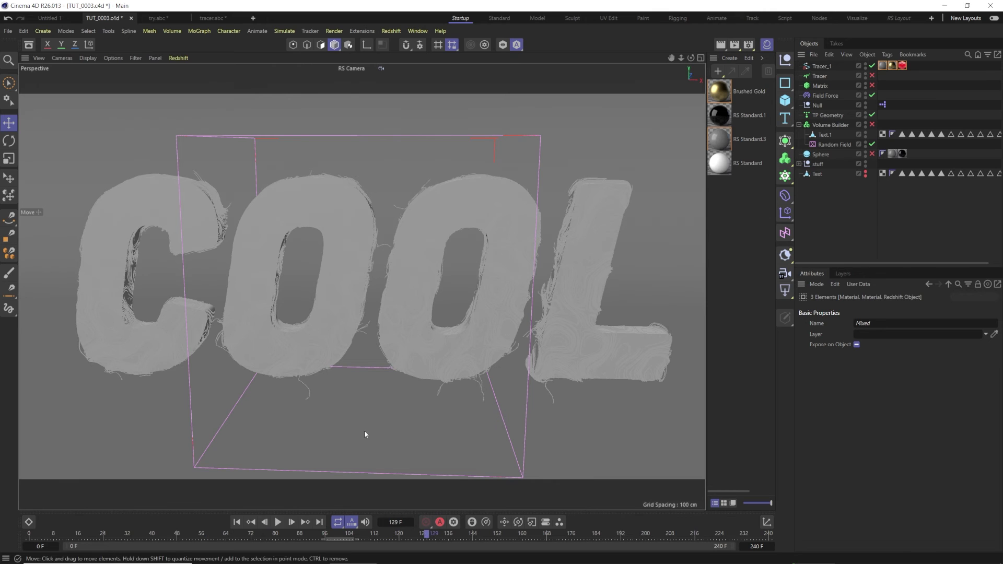
# - Hide Text.1, render frame 129 to the Picture Viewer and close the viewer, stopping the render
pyautogui.click(176, 59)
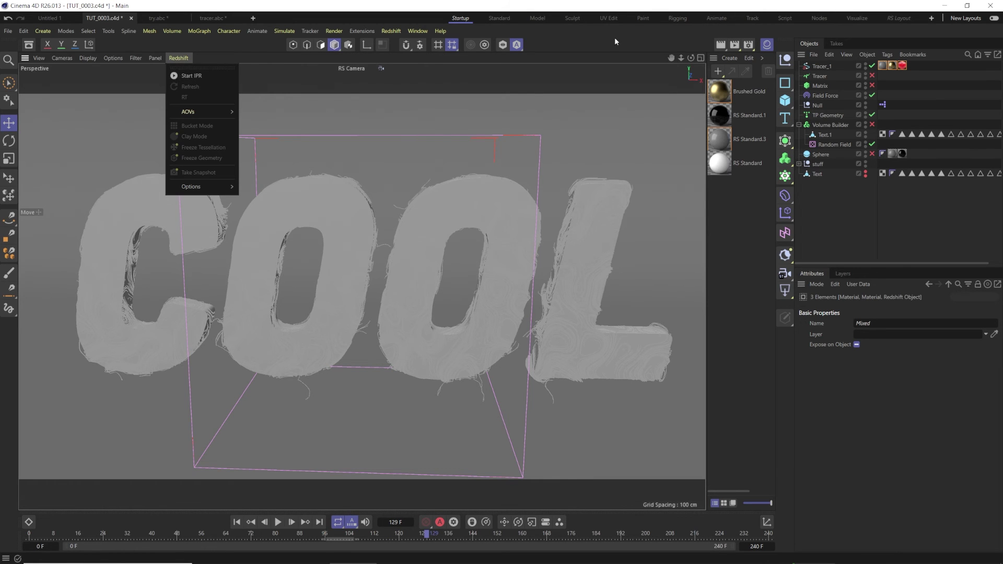
pyautogui.click(734, 45)
pyautogui.click(735, 45)
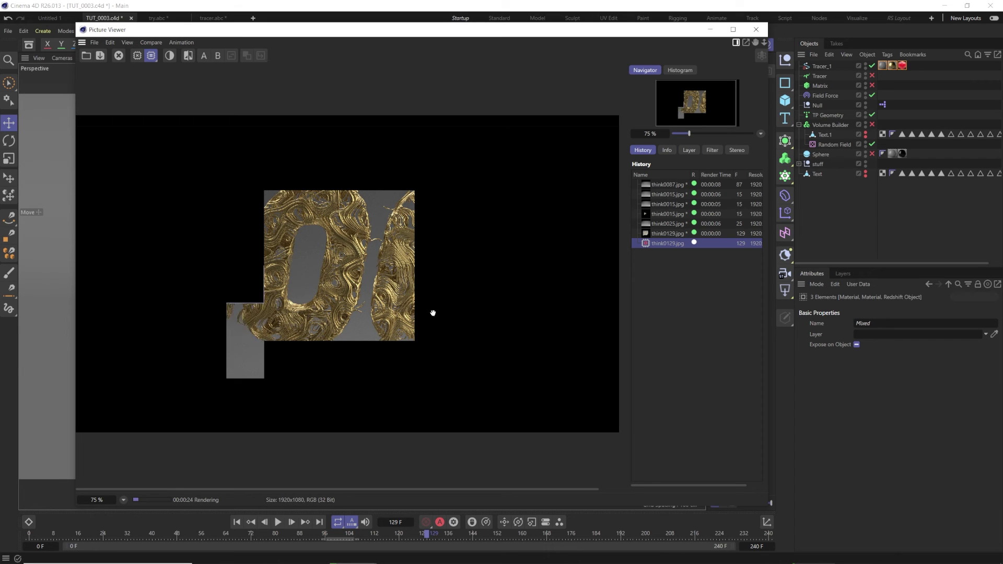
pyautogui.click(759, 31)
pyautogui.click(512, 323)
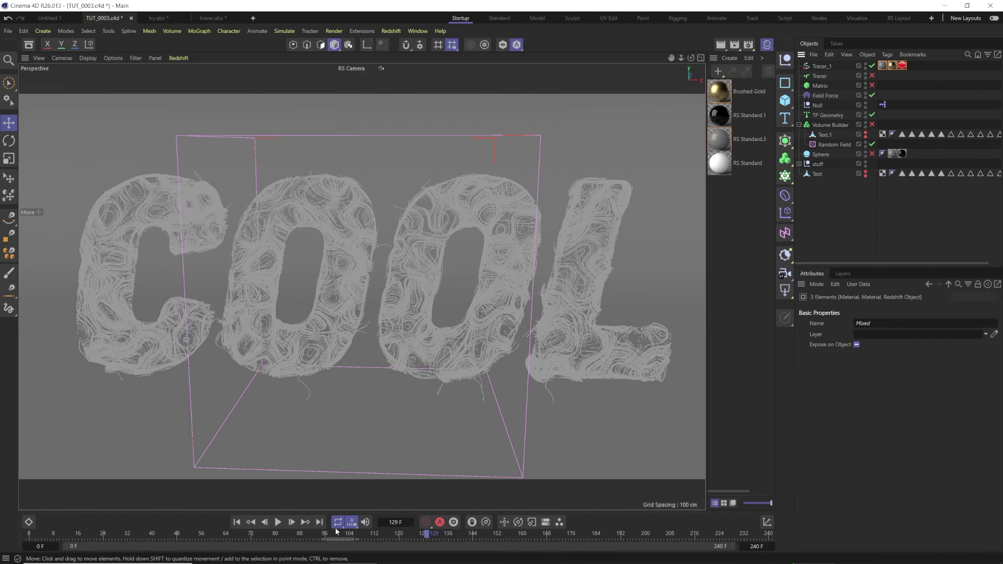
# - Move the timeline to frame 85 and add a standard Redshift camera
pyautogui.moveTo(271, 533); pyautogui.dragTo(291, 534)
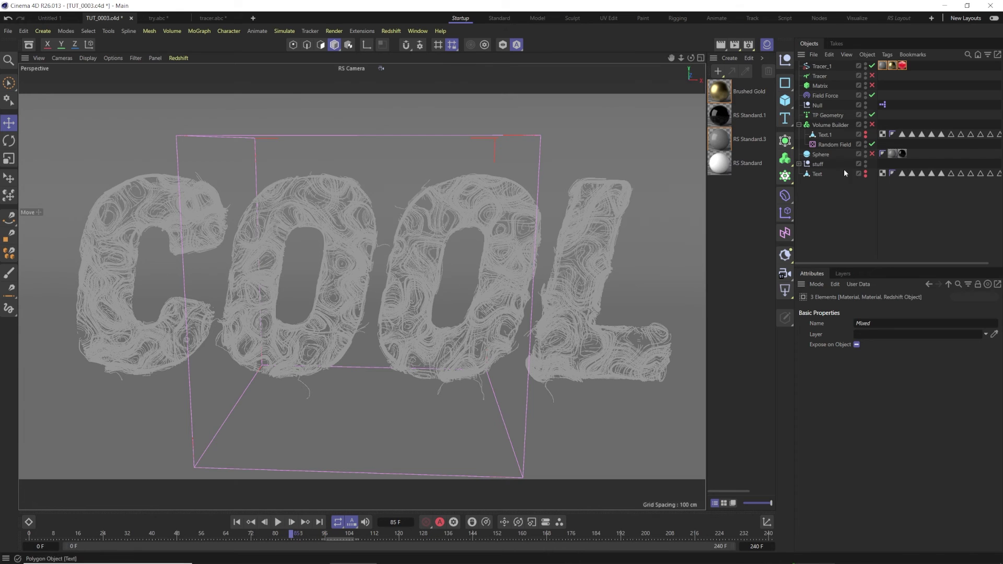
pyautogui.click(391, 31)
pyautogui.moveTo(412, 70)
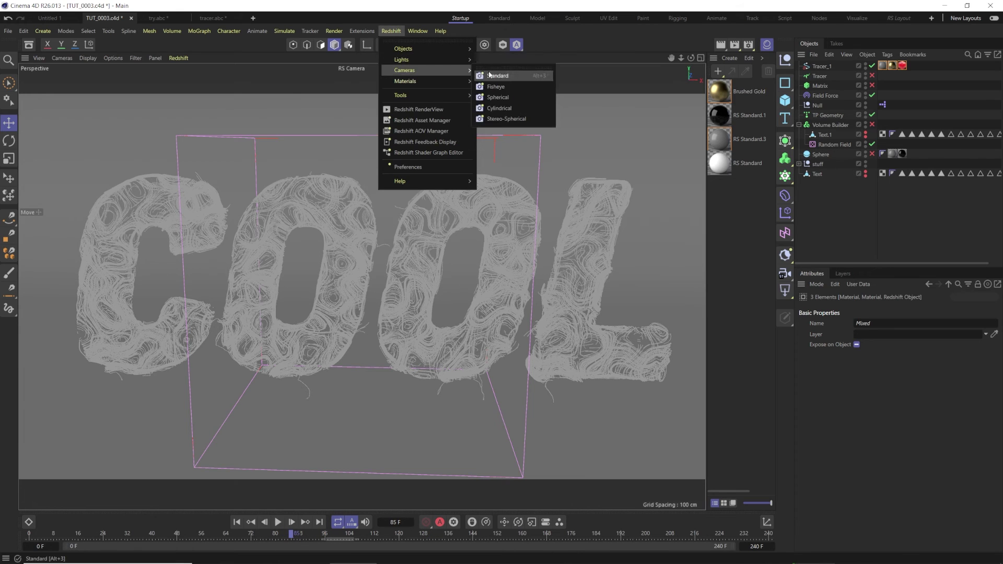
pyautogui.click(492, 76)
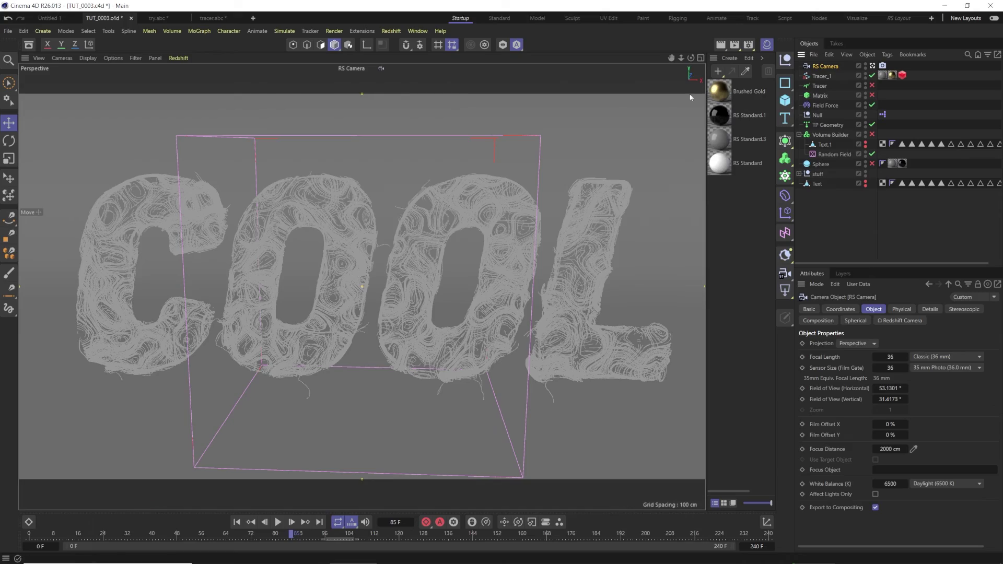
# - Move the RS Camera close to the strands and set its focus distance to about 62 cm by picking a nearby strand
pyautogui.scroll(5, 282, 286)
pyautogui.keyDown('alt'); pyautogui.moveTo(210, 312); pyautogui.dragTo(607, 187); pyautogui.keyUp('alt')
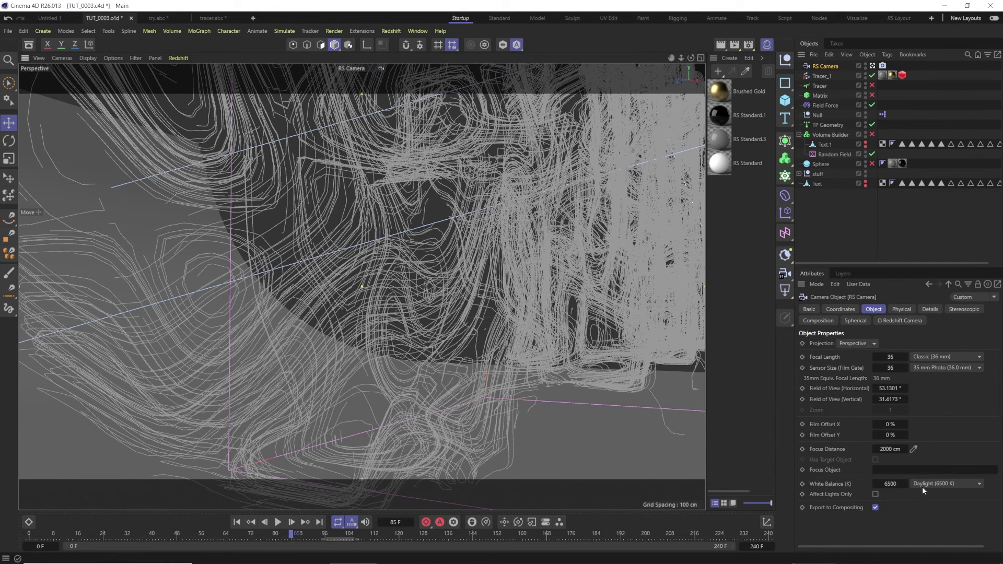
pyautogui.click(914, 449)
pyautogui.click(406, 318)
# - Open the Redshift RenderView and enable the RS Camera's Bokeh override, deriving only Focus Distance from the camera
pyautogui.click(391, 31)
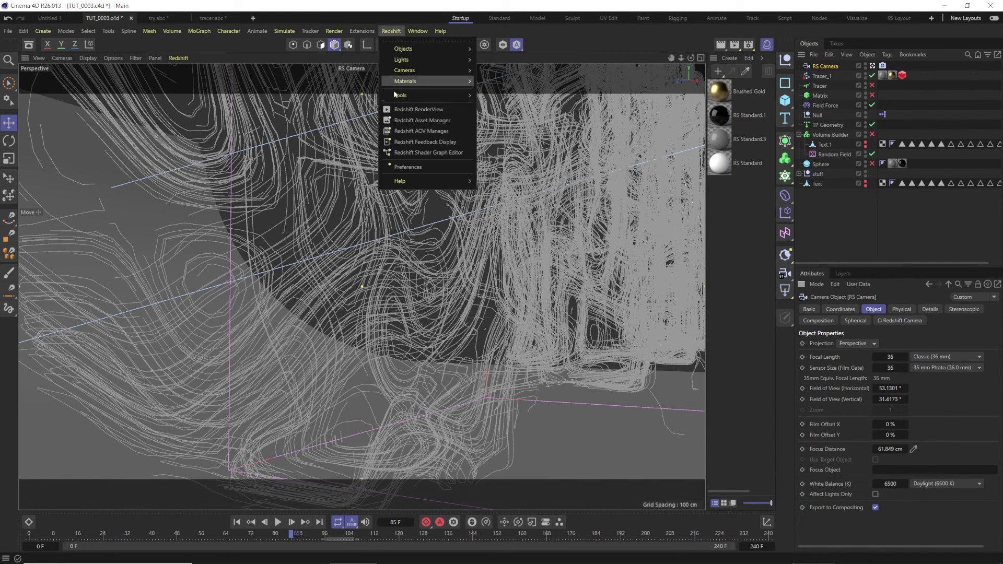
pyautogui.click(397, 110)
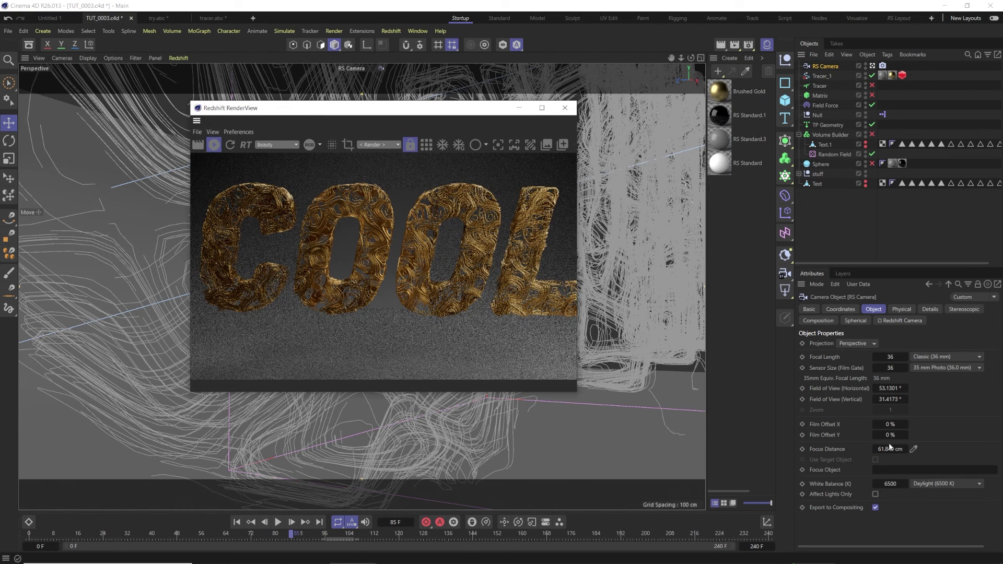
pyautogui.click(883, 66)
pyautogui.click(853, 309)
pyautogui.click(836, 343)
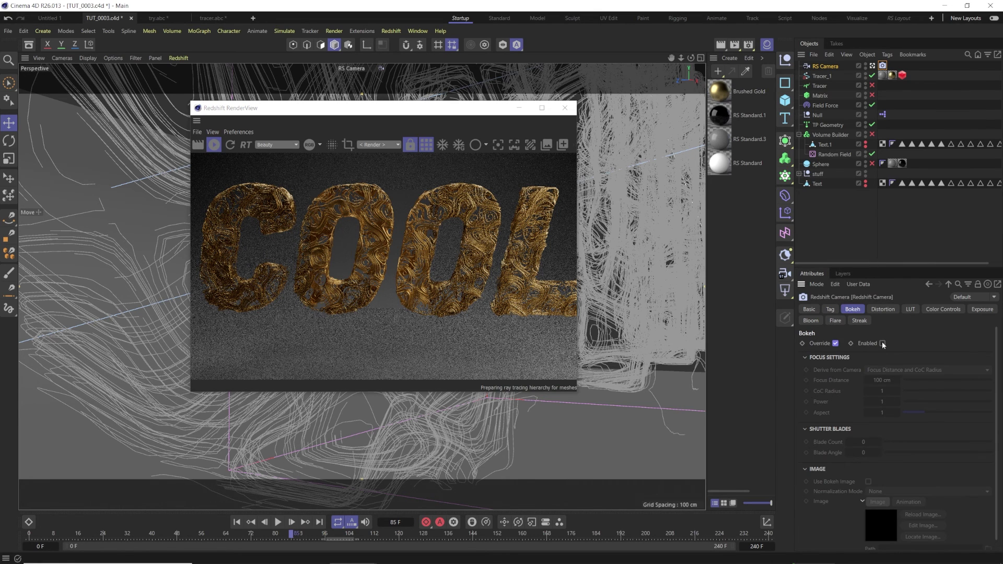
pyautogui.click(882, 343)
pyautogui.click(885, 371)
pyautogui.click(885, 393)
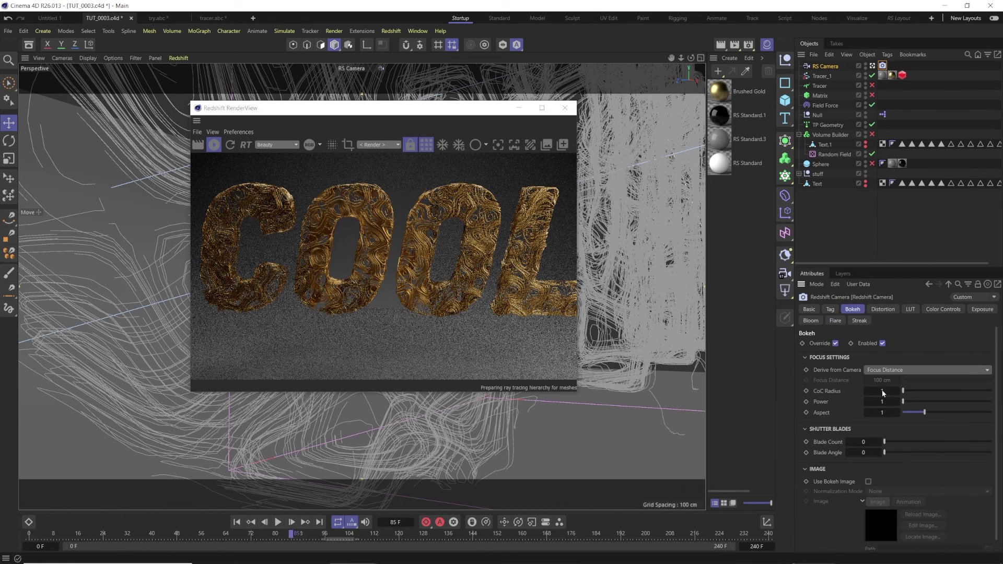
# - Refresh the RenderView with bucket rendering off, place its window beside the viewport and reframe the close-up of the strands
pyautogui.click(230, 145)
pyautogui.click(425, 149)
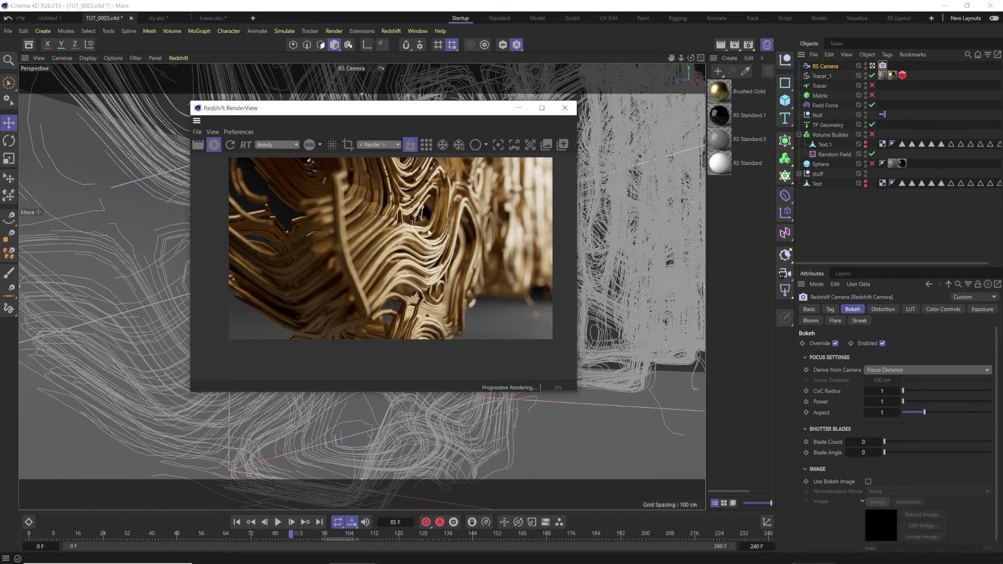
pyautogui.moveTo(405, 108); pyautogui.dragTo(747, 127)
pyautogui.keyDown('alt'); pyautogui.moveTo(414, 201); pyautogui.dragTo(282, 287, button='middle'); pyautogui.keyUp('alt')
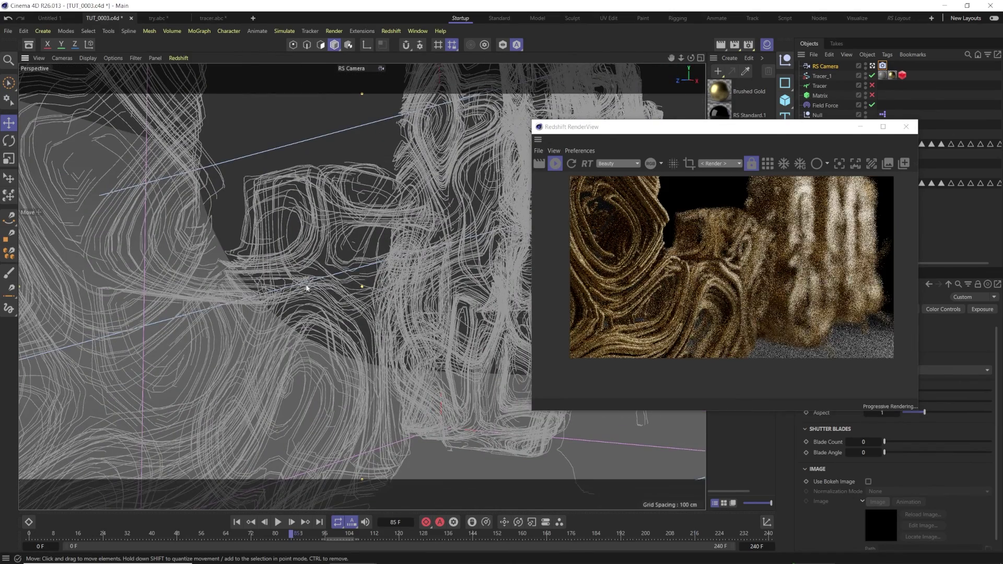